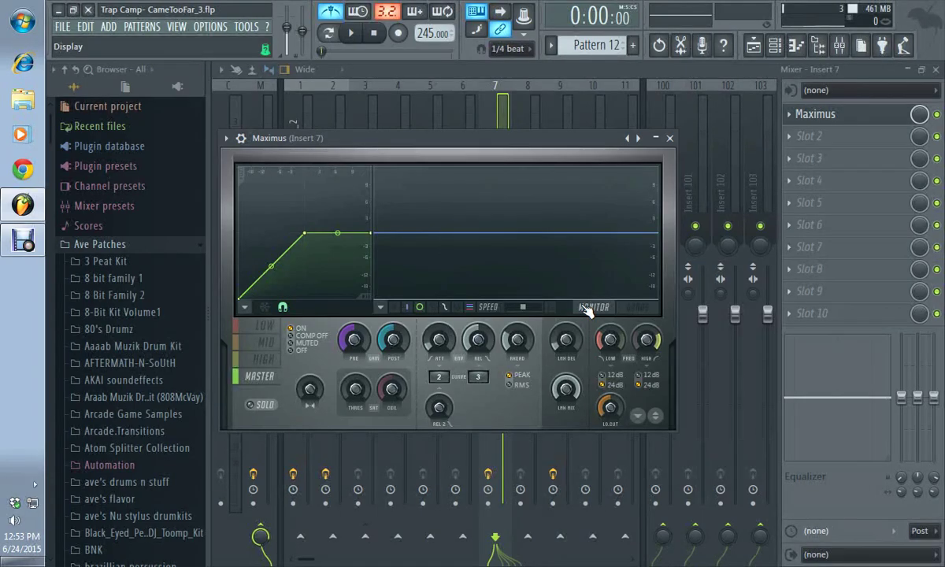
# Close the Maximus window on Insert 7, play the song and move the kick mixer track one place right, past the snare.
pyautogui.click(669, 137)
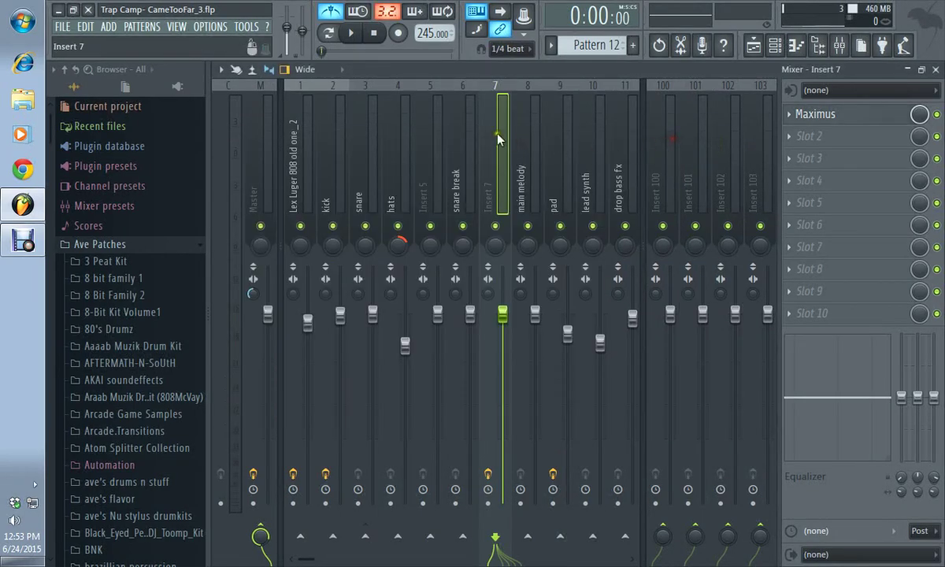
pyautogui.click(353, 35)
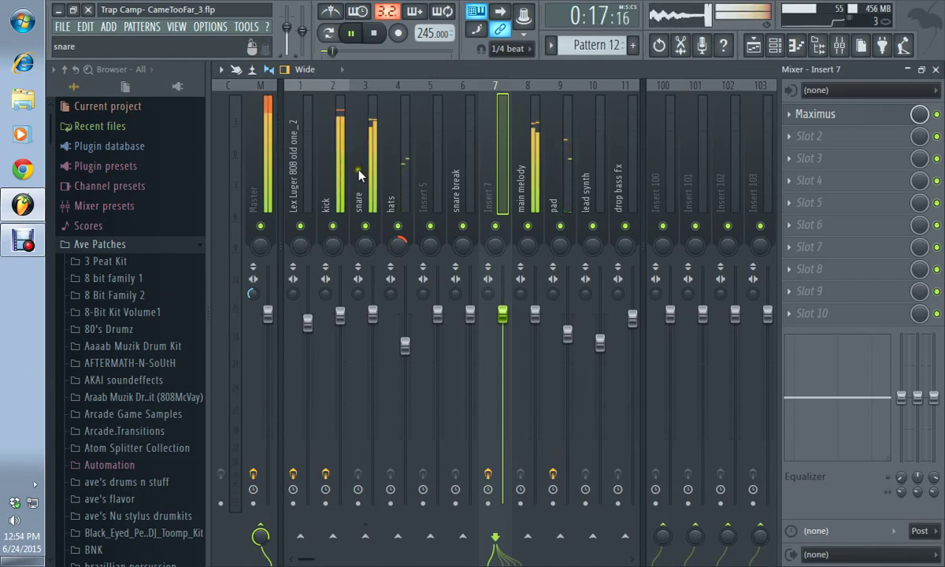
pyautogui.rightClick(330, 183)
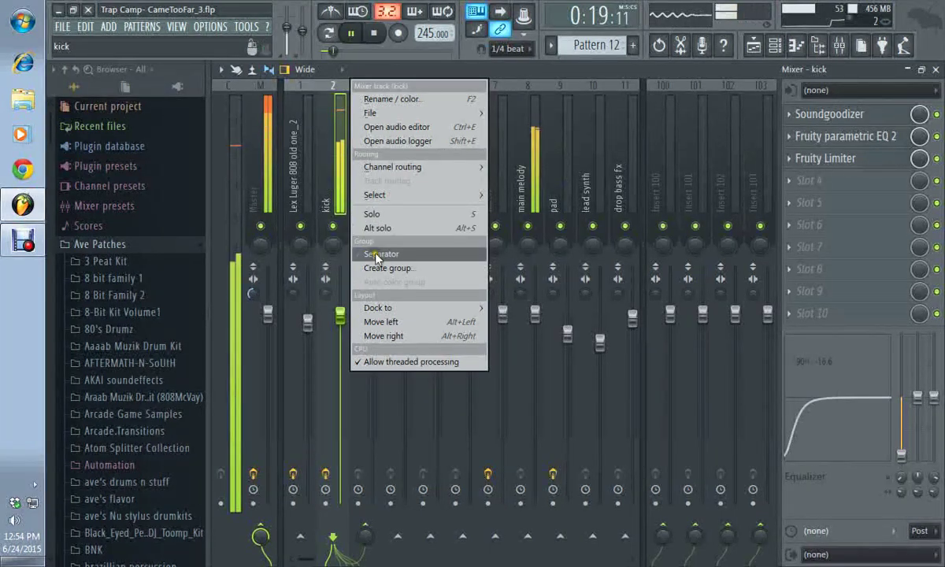
pyautogui.click(394, 337)
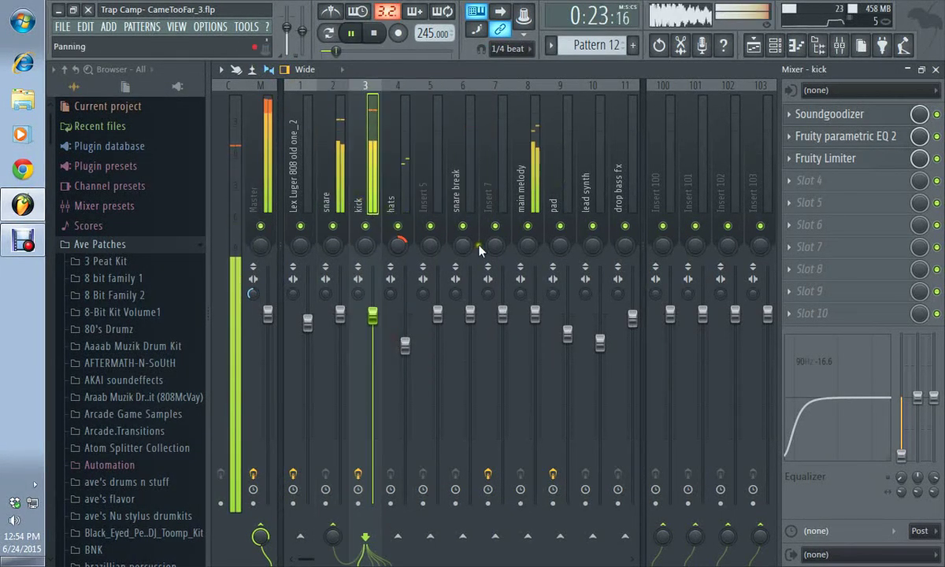
# Reset the kick mixer track's low-shelf EQ level and stop the song after comparing it with the snare track.
pyautogui.rightClick(881, 422)
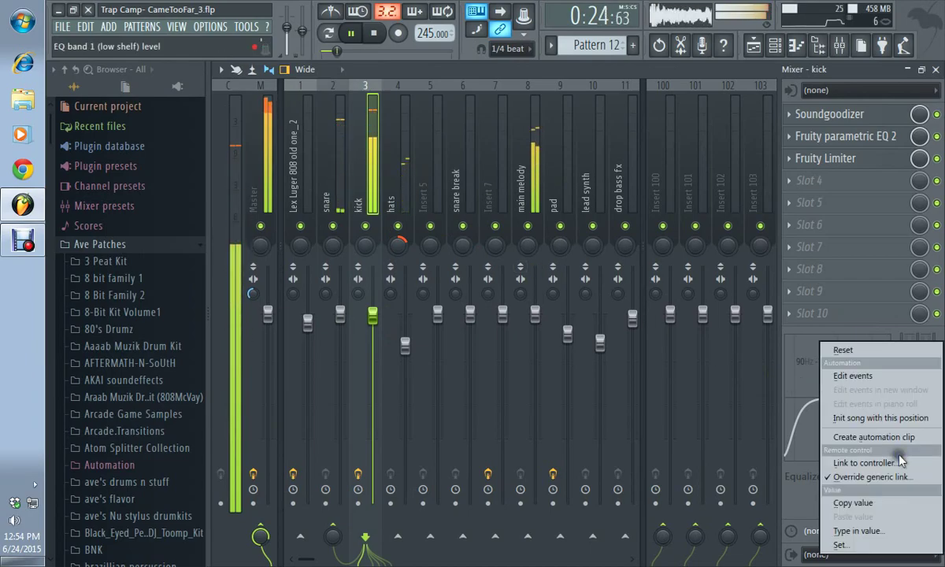
pyautogui.click(889, 356)
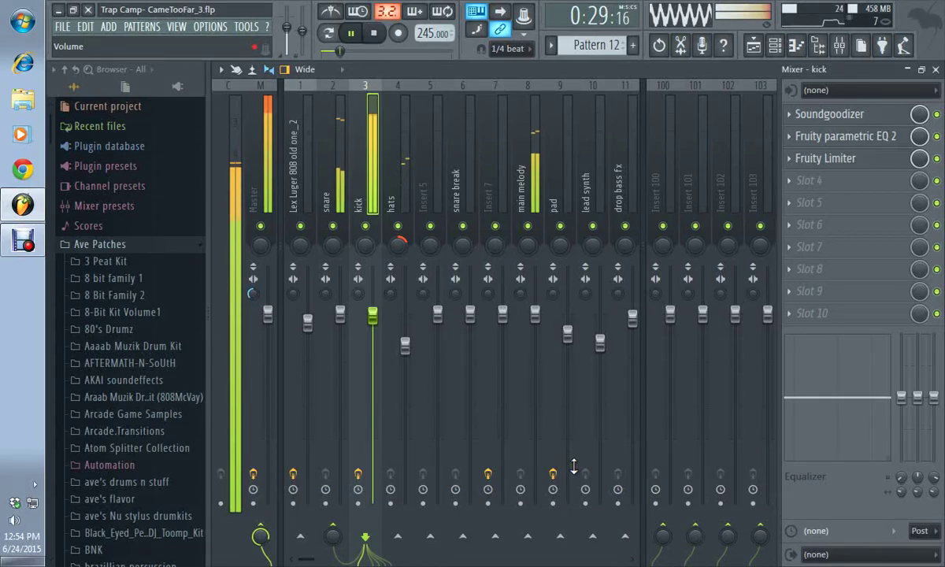
pyautogui.click(326, 202)
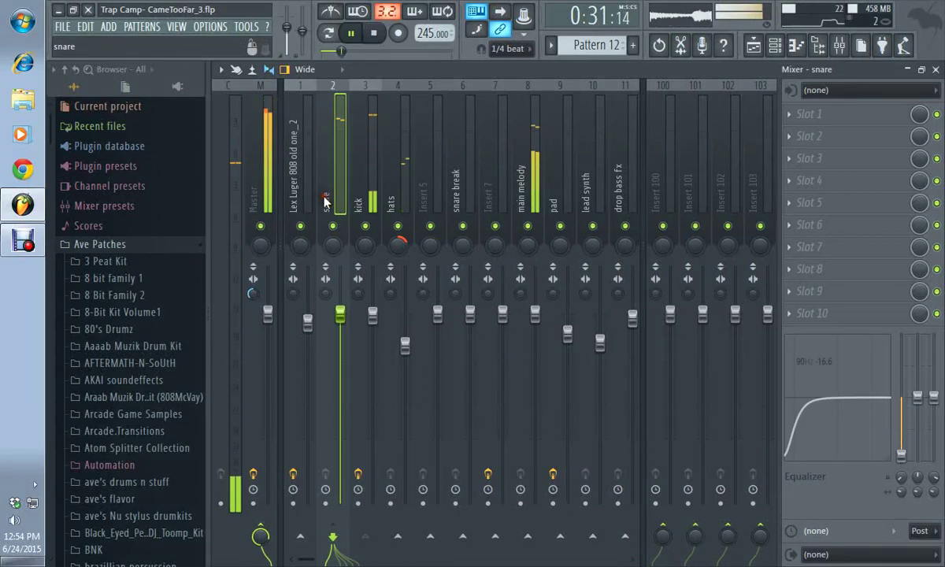
pyautogui.click(364, 189)
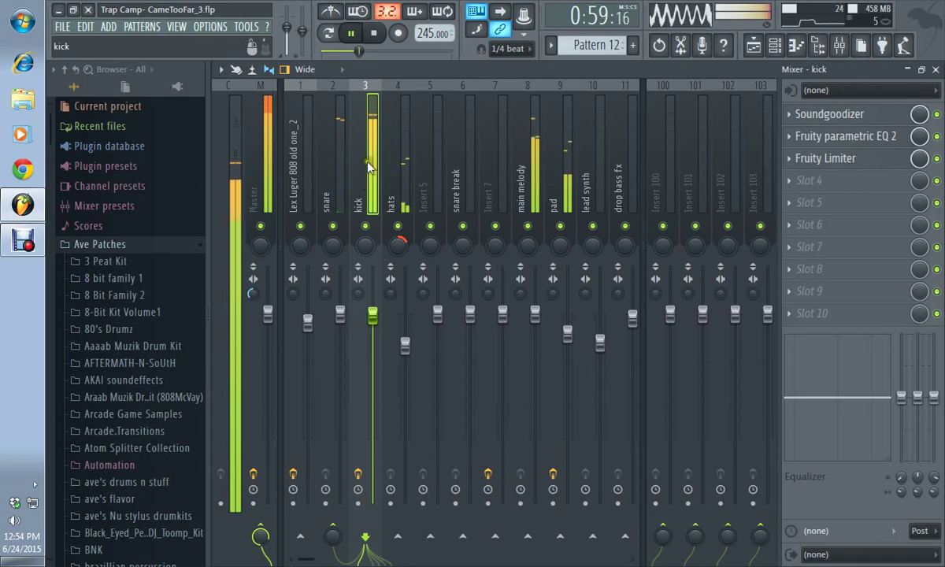
pyautogui.click(381, 37)
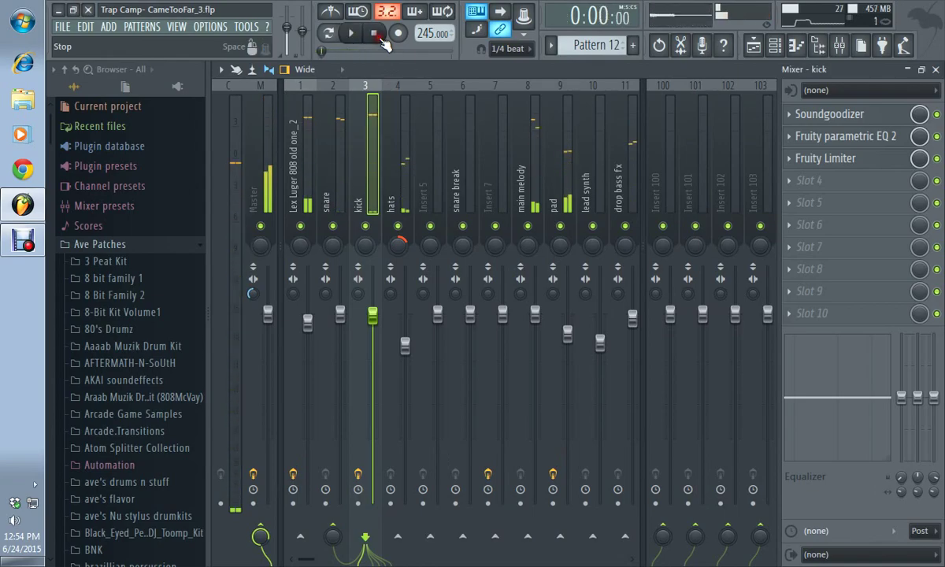
# Inspect the effects on the Master track and on Insert 7, switching Insert 7's Maximus off and back on.
pyautogui.click(265, 186)
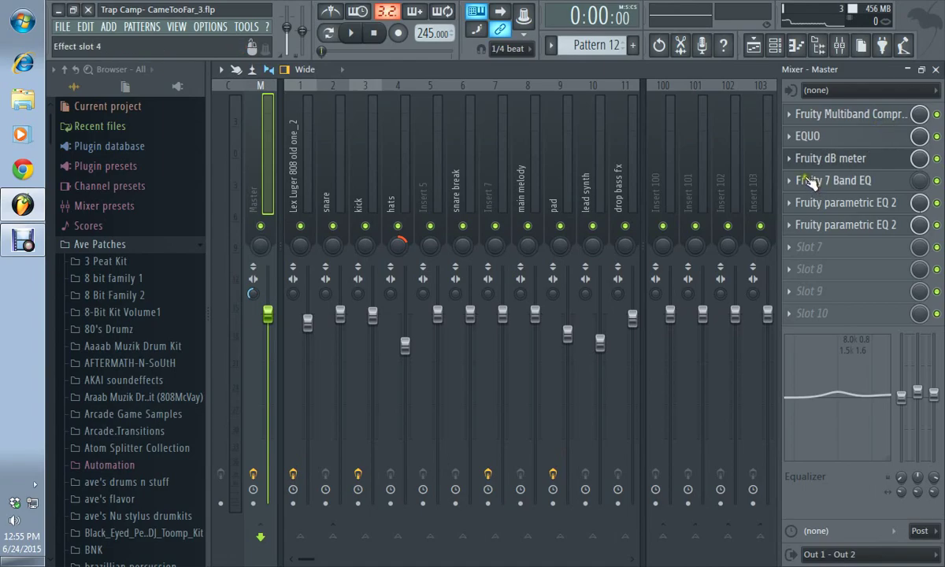
pyautogui.click(491, 191)
pyautogui.click(880, 116)
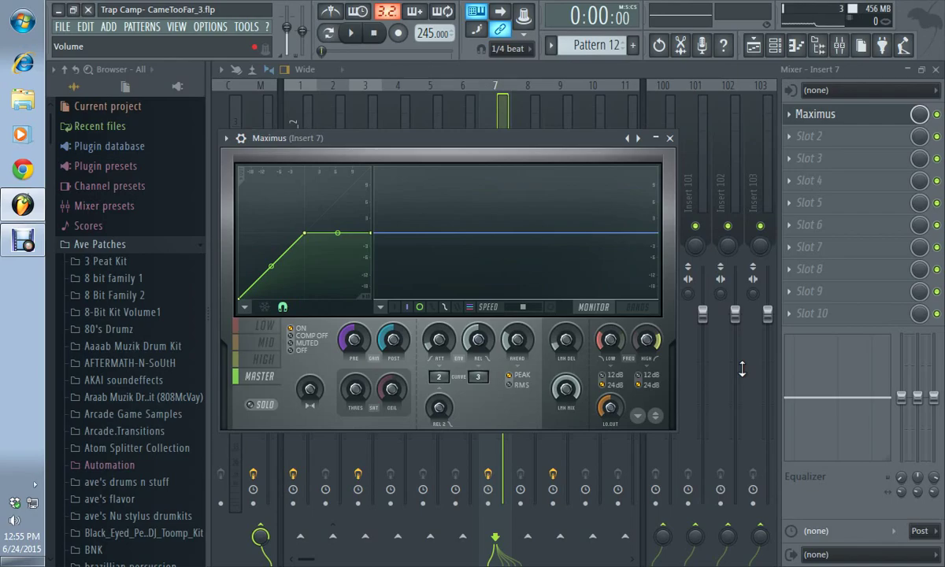
pyautogui.click(936, 115)
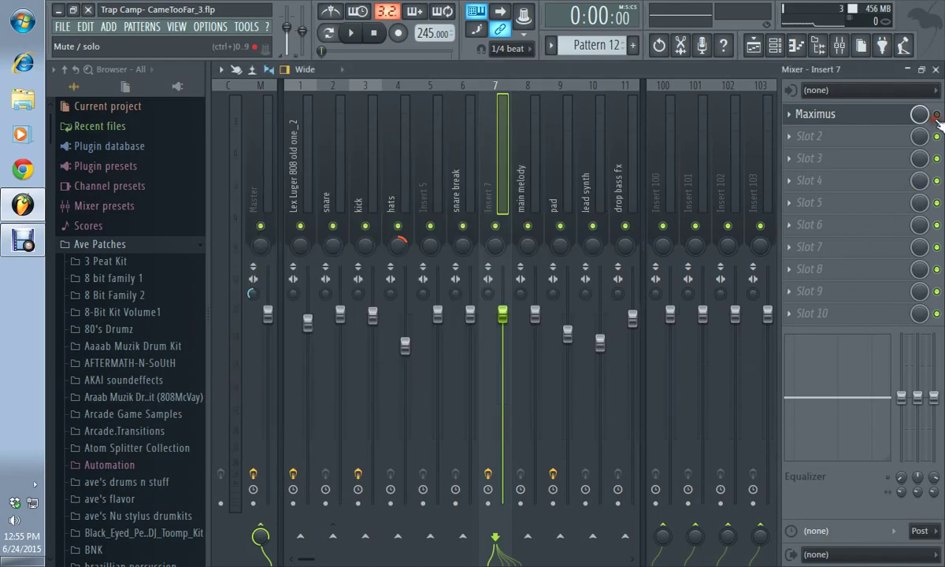
pyautogui.click(882, 115)
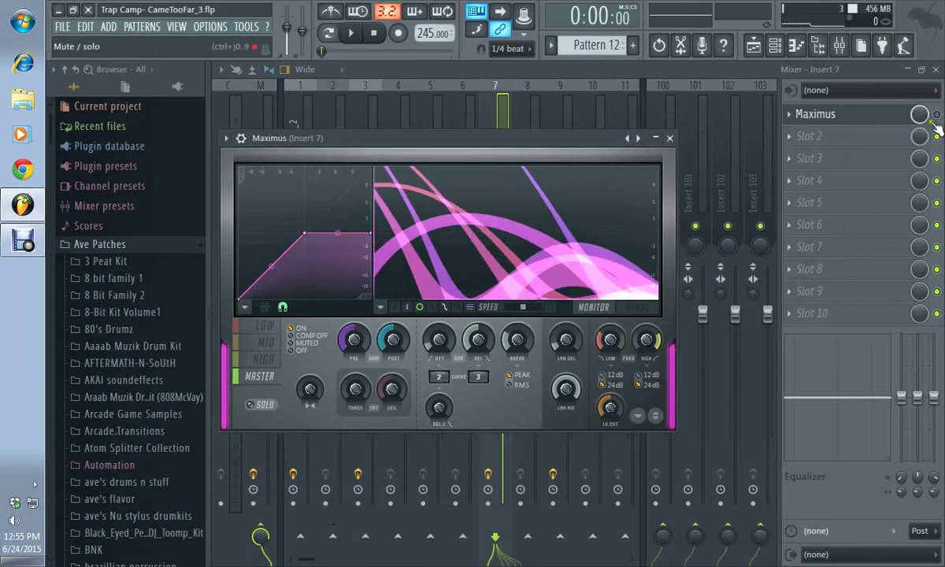
pyautogui.click(878, 115)
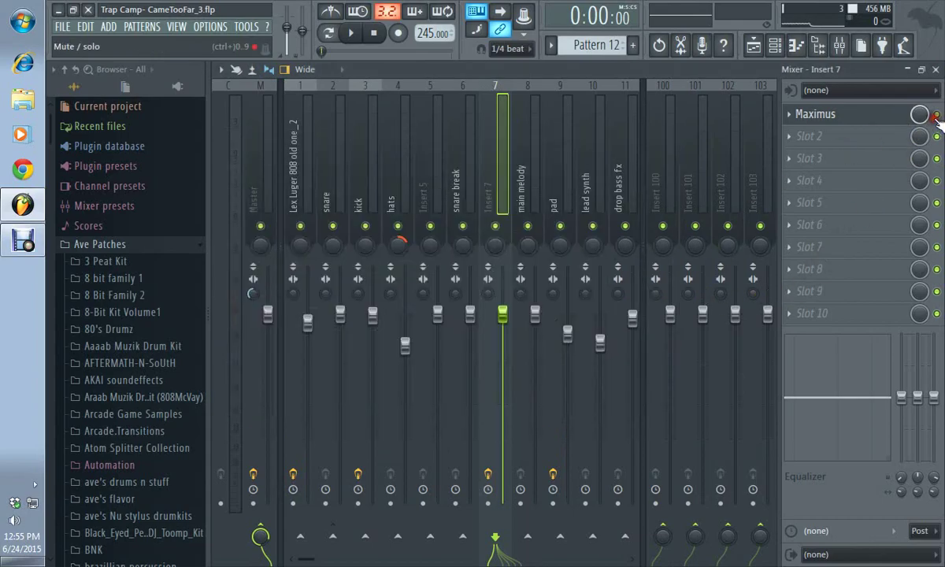
# Load the saved mixer preset with Fruity parametric EQ 2, Maximus and Fruity dB meter onto the Master track.
pyautogui.click(263, 144)
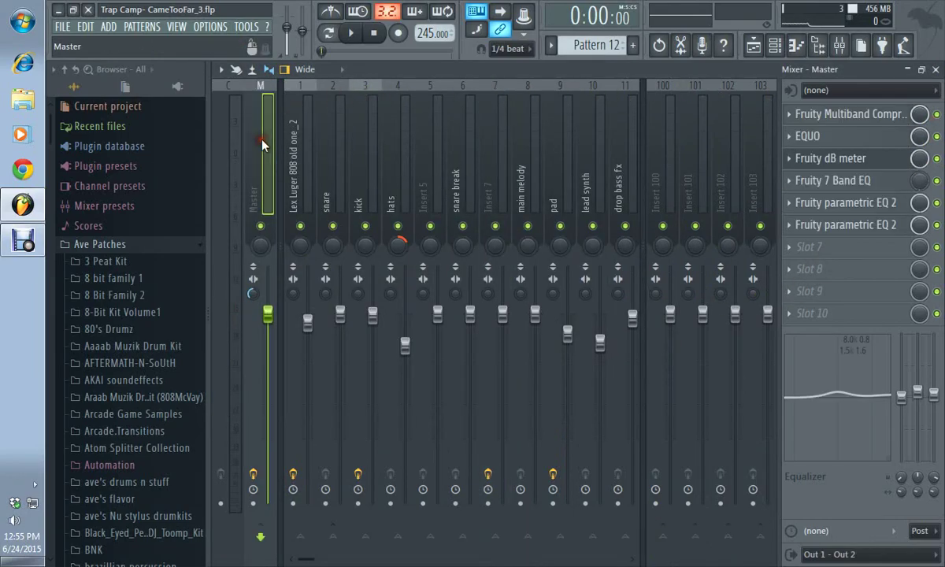
pyautogui.click(221, 70)
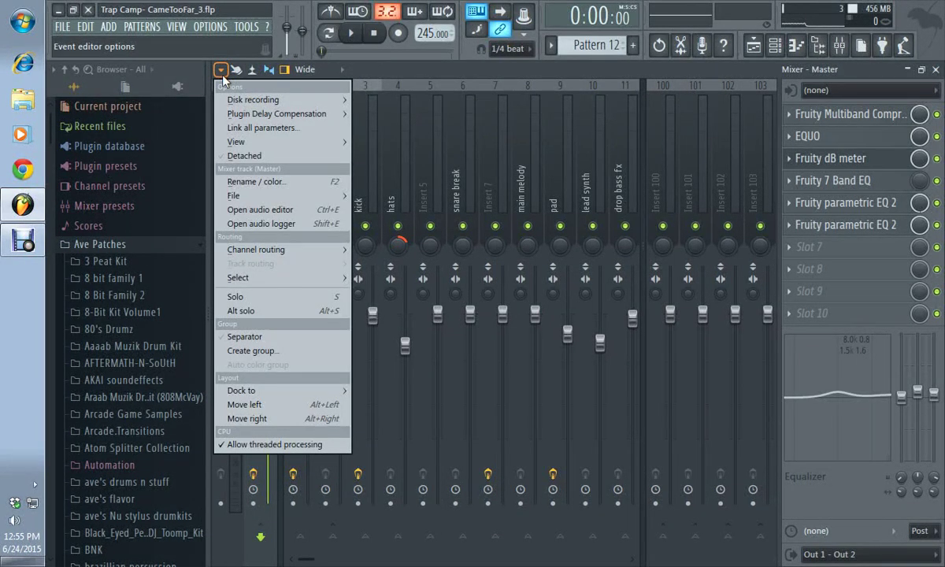
pyautogui.moveTo(331, 195)
pyautogui.click(381, 196)
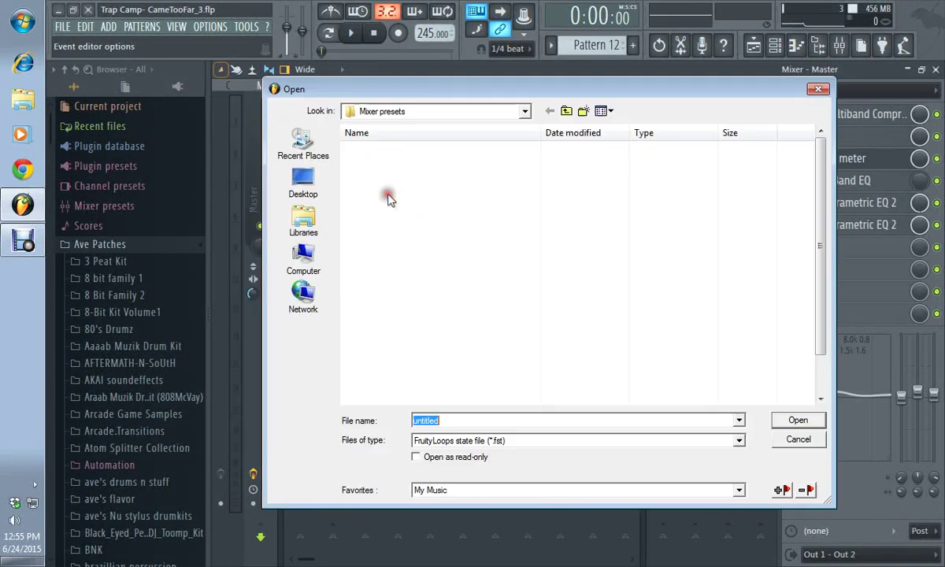
pyautogui.doubleClick(437, 194)
# Load the Default preset in the Master track's Maximus and hide the plugin's detailed settings.
pyautogui.click(827, 152)
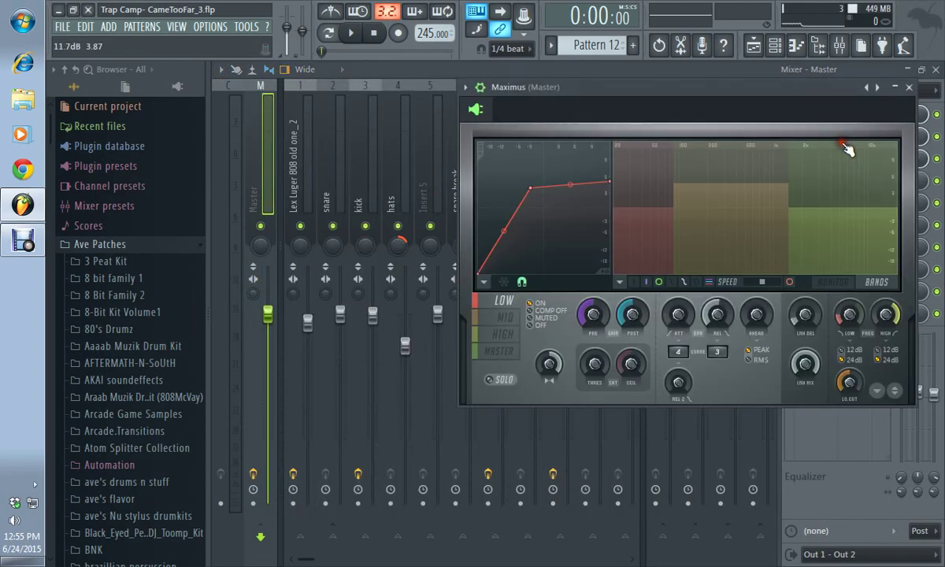
pyautogui.click(466, 88)
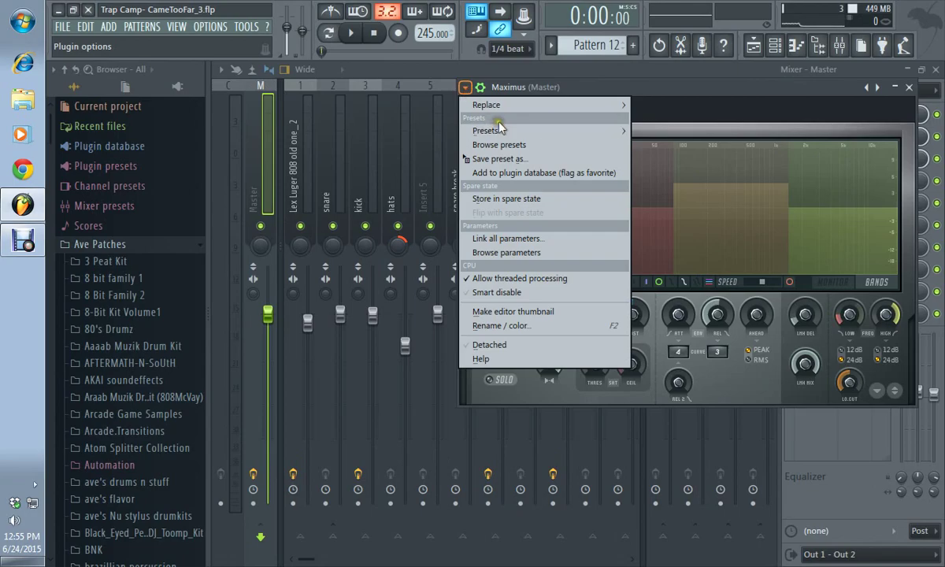
pyautogui.moveTo(498, 128)
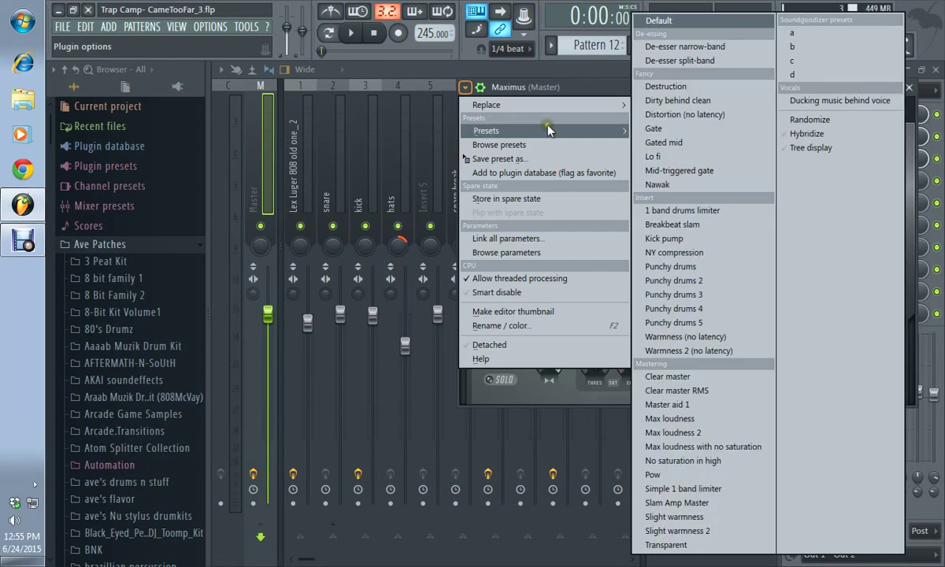
pyautogui.click(769, 47)
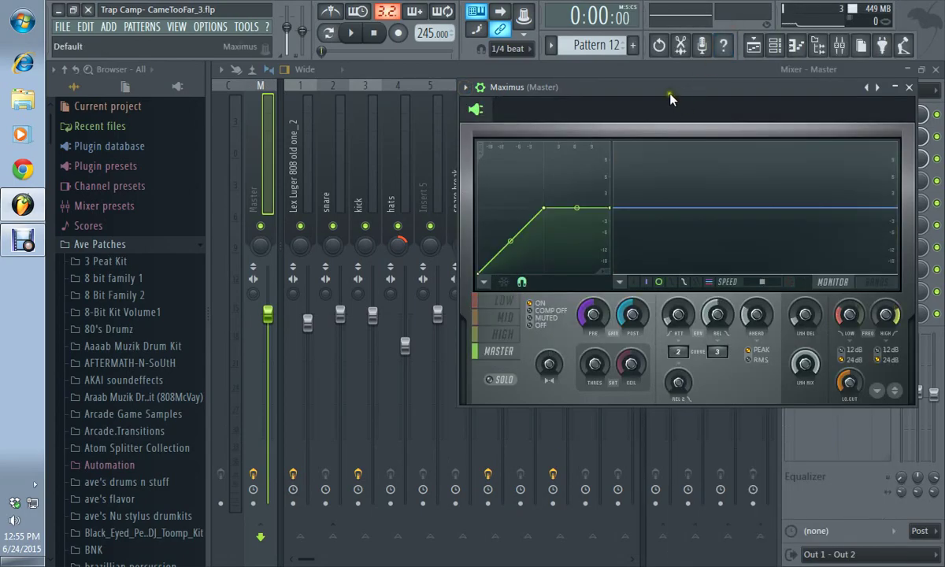
pyautogui.moveTo(669, 99); pyautogui.dragTo(504, 140)
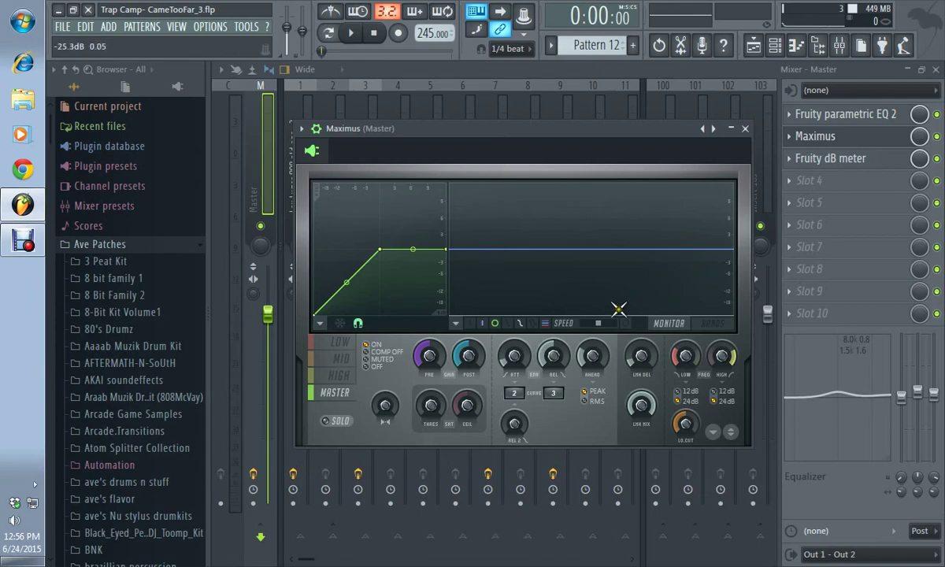
pyautogui.moveTo(522, 139); pyautogui.dragTo(476, 152)
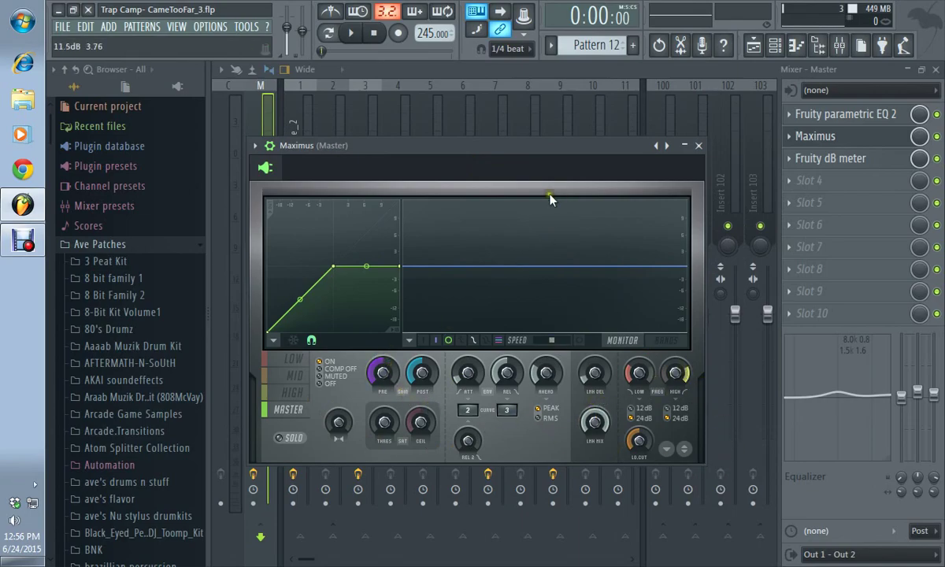
pyautogui.click(269, 147)
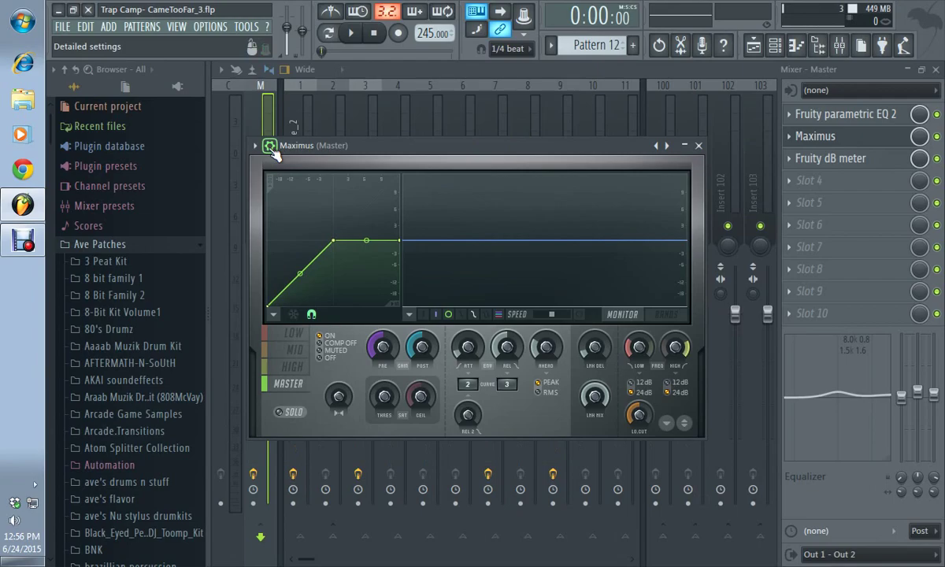
# Look through the HIGH, MID and LOW bands of Maximus and return to the MASTER band.
pyautogui.click(298, 368)
pyautogui.click(294, 350)
pyautogui.click(294, 335)
pyautogui.click(295, 352)
pyautogui.click(298, 368)
pyautogui.click(301, 385)
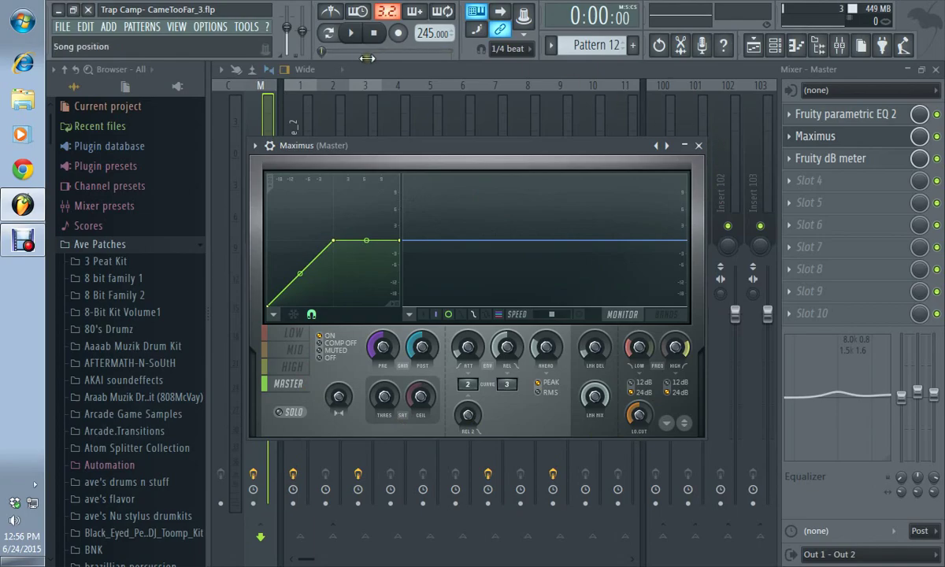
# Set the song position to about 0:47 and play a short passage to watch the signal in Maximus.
pyautogui.moveTo(323, 51); pyautogui.dragTo(356, 53)
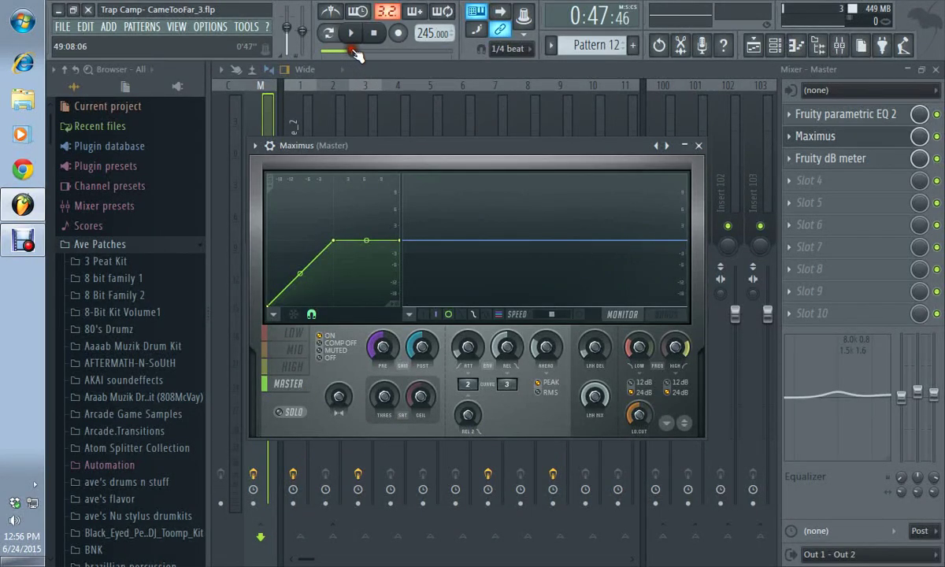
pyautogui.click(352, 32)
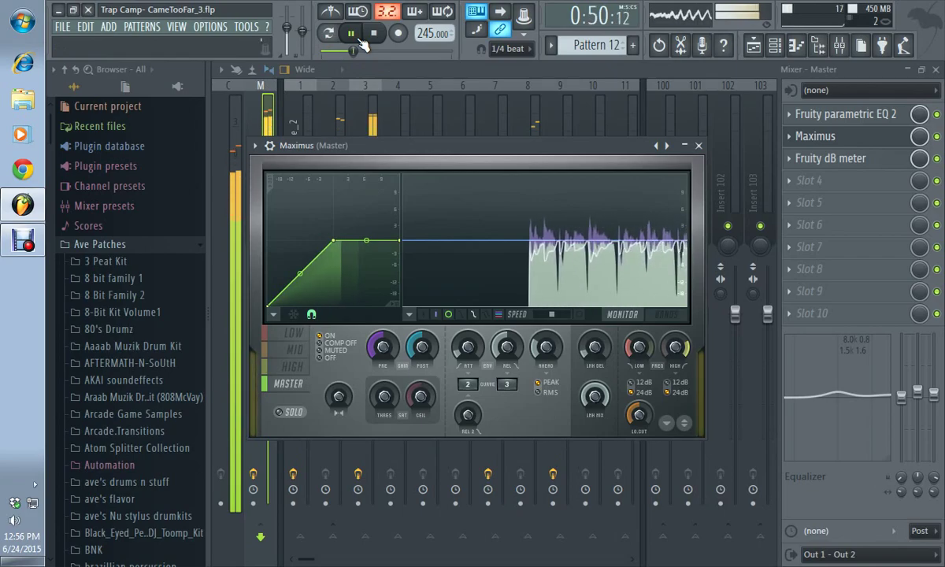
pyautogui.click(373, 32)
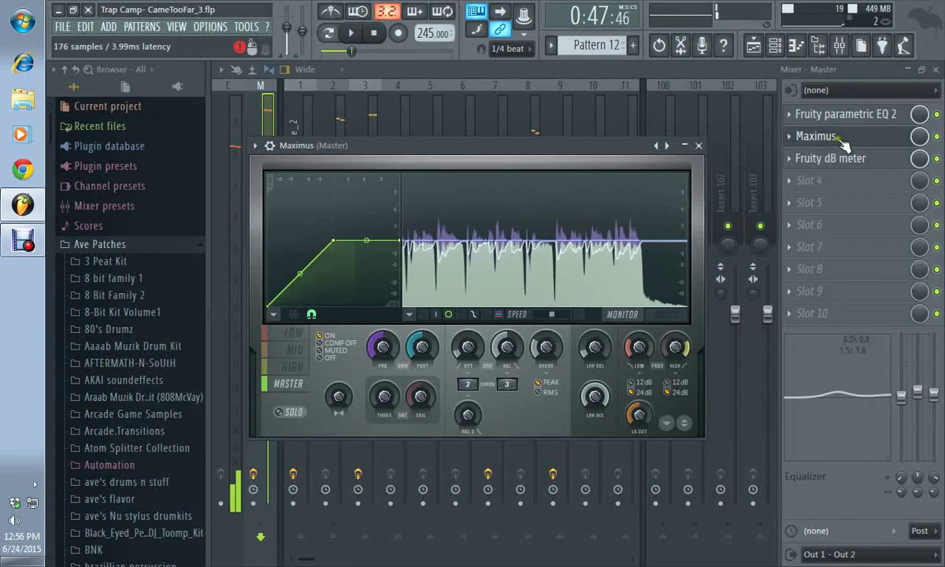
# Open the Master track's Fruity dB meter and play the passage to check the output level.
pyautogui.click(840, 159)
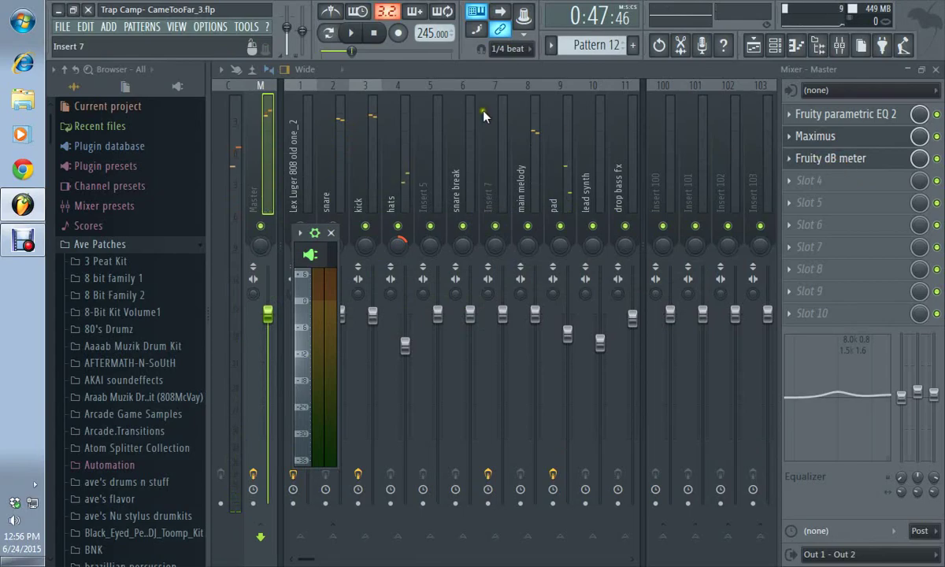
pyautogui.click(361, 36)
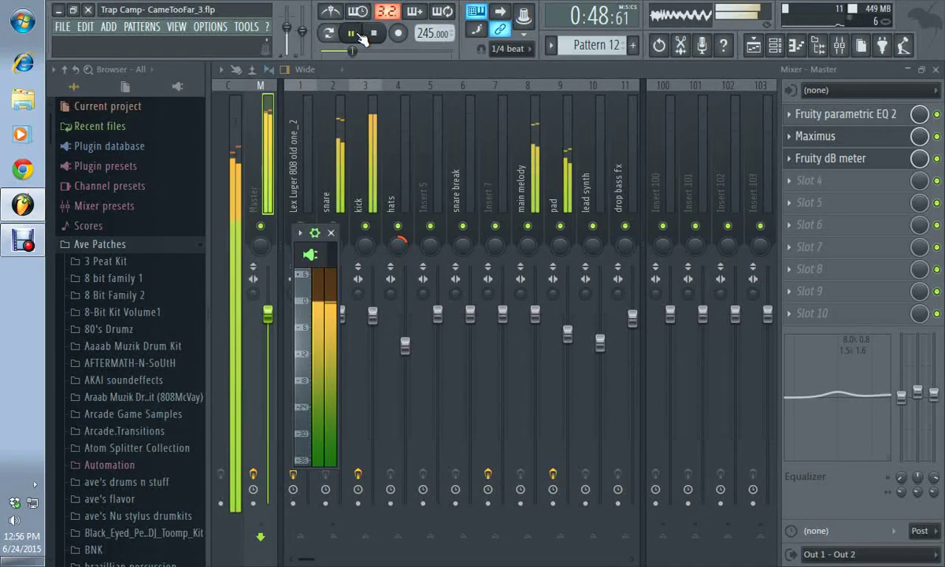
pyautogui.click(384, 34)
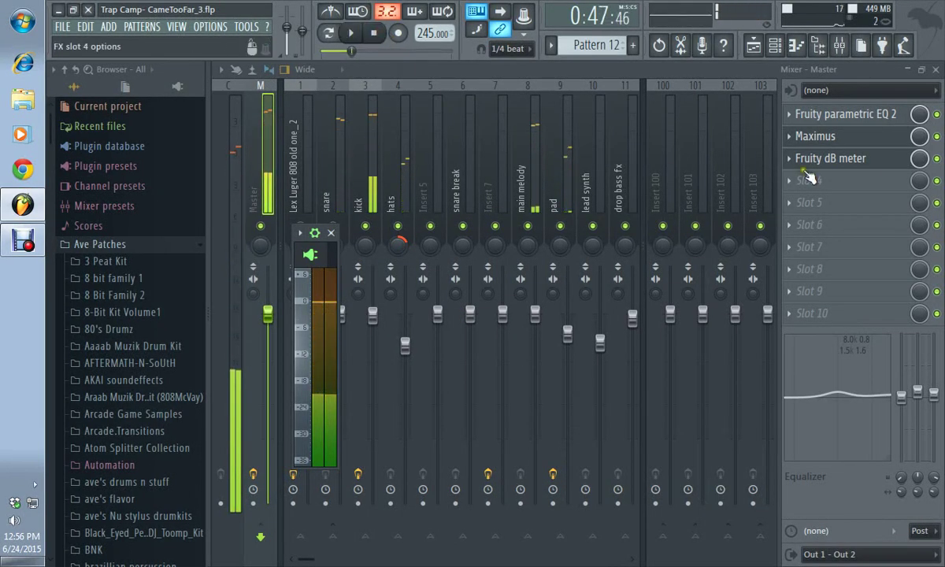
# Reopen the Master track's Maximus and play two short passages from about 0:47 to watch the signal in its monitor.
pyautogui.click(840, 143)
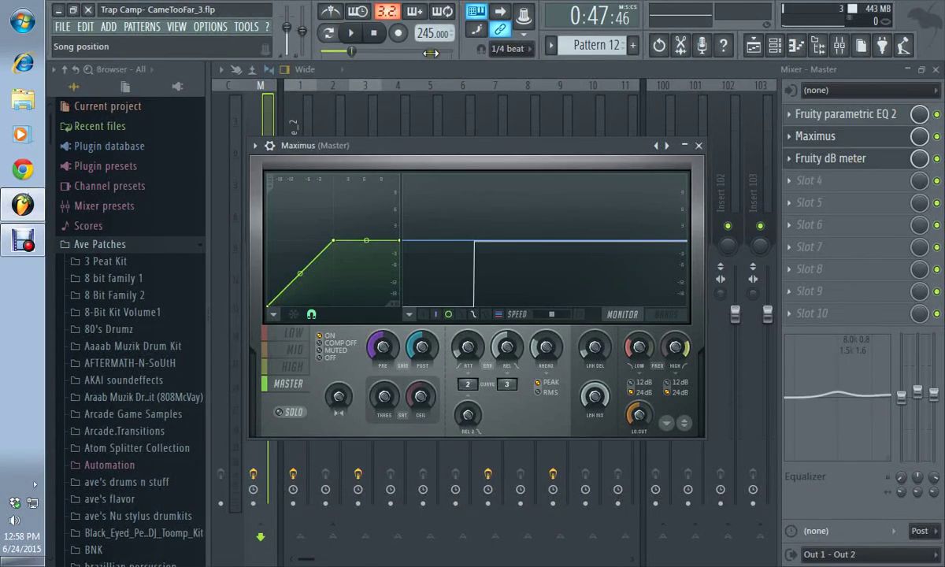
pyautogui.click(353, 34)
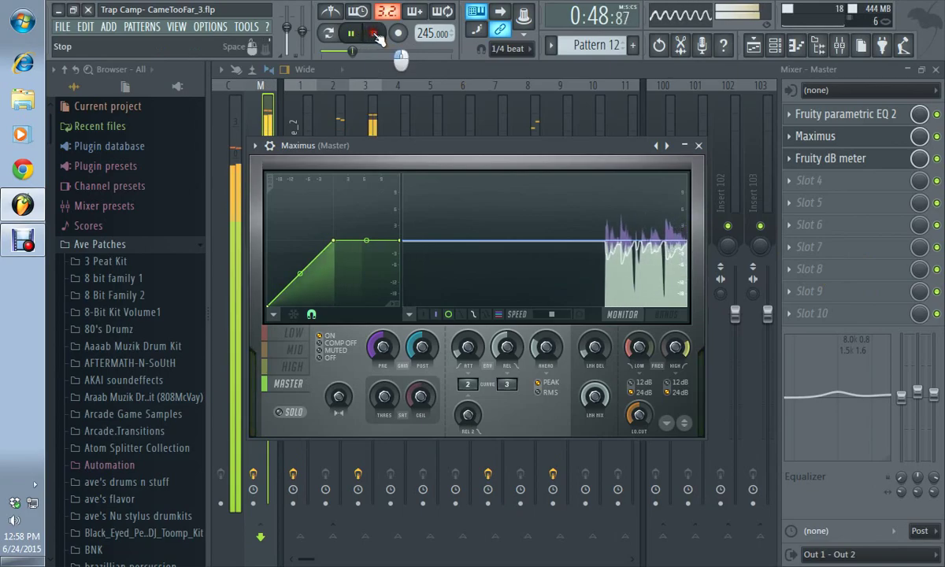
pyautogui.click(376, 36)
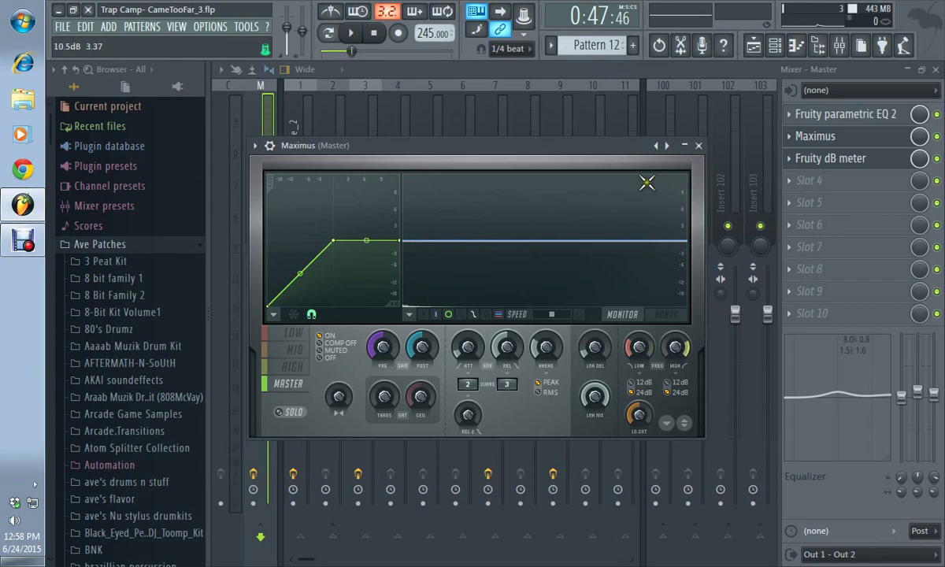
pyautogui.click(352, 41)
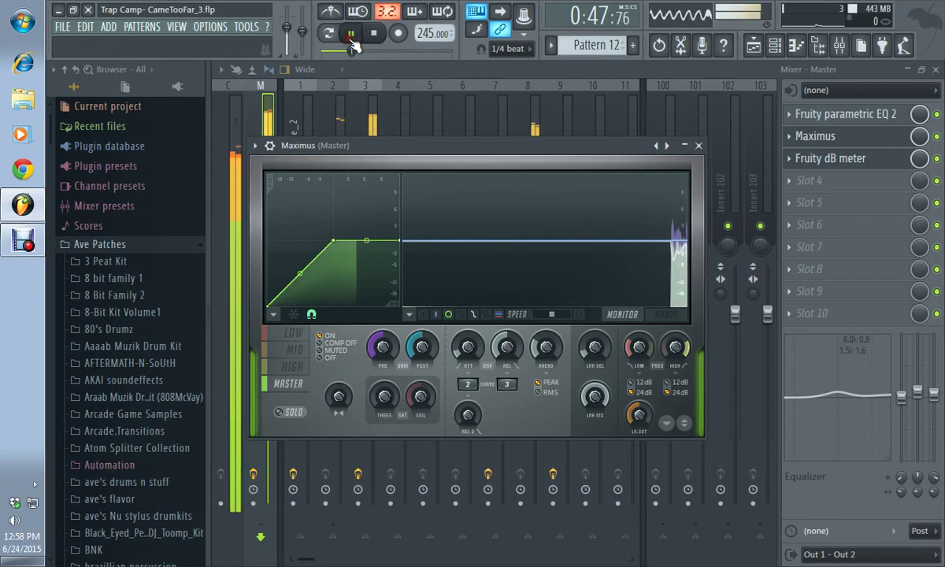
pyautogui.click(373, 33)
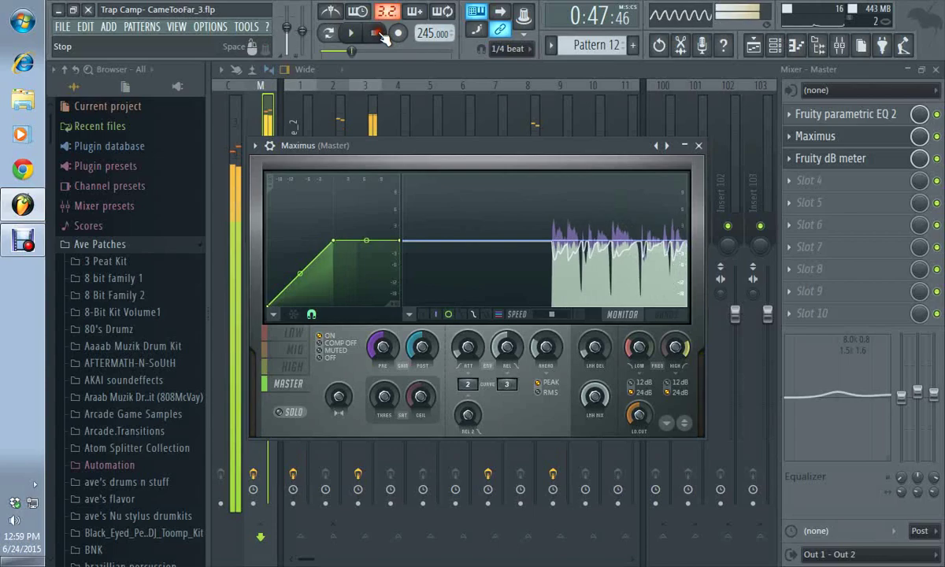
# Lower the Maximus monitor's scrolling speed and play a short passage to examine the waveform.
pyautogui.moveTo(557, 322); pyautogui.dragTo(491, 306)
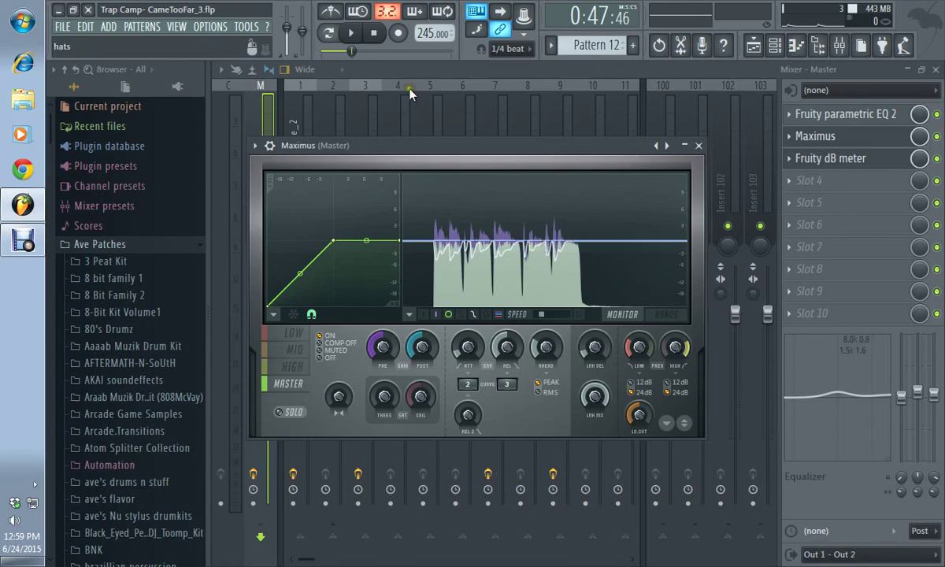
pyautogui.click(352, 33)
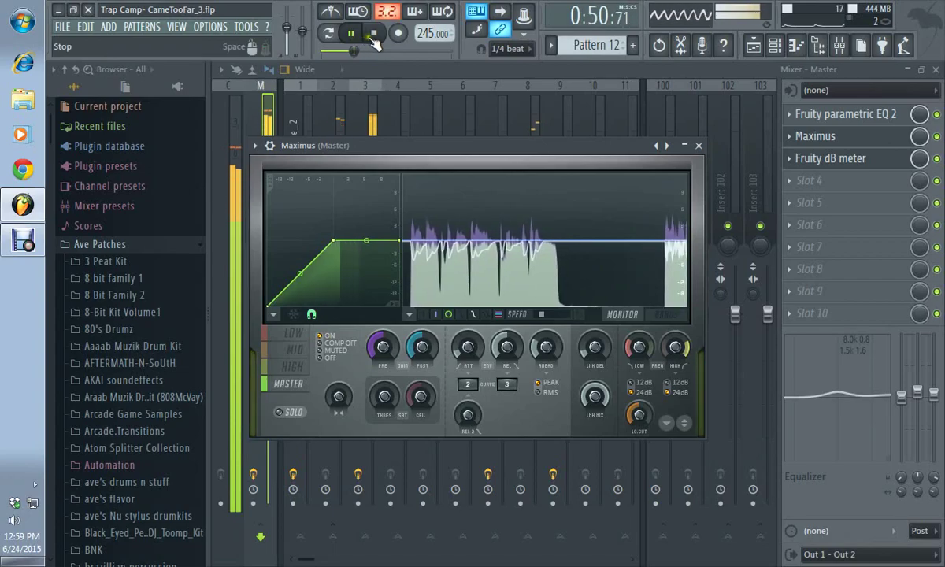
pyautogui.click(376, 35)
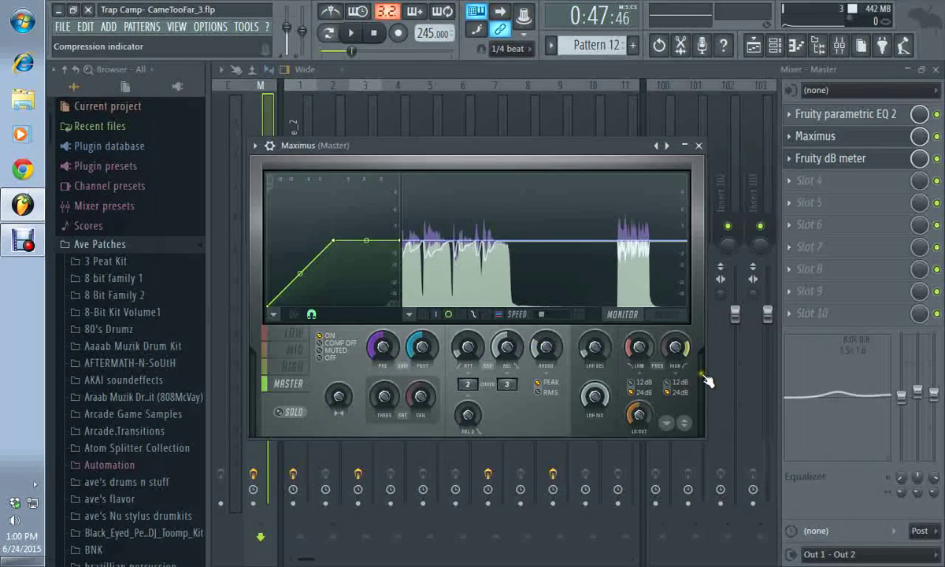
# Look through the LOW, MID and HIGH bands of Maximus again and return to the MASTER band.
pyautogui.click(292, 367)
pyautogui.click(292, 335)
pyautogui.click(288, 383)
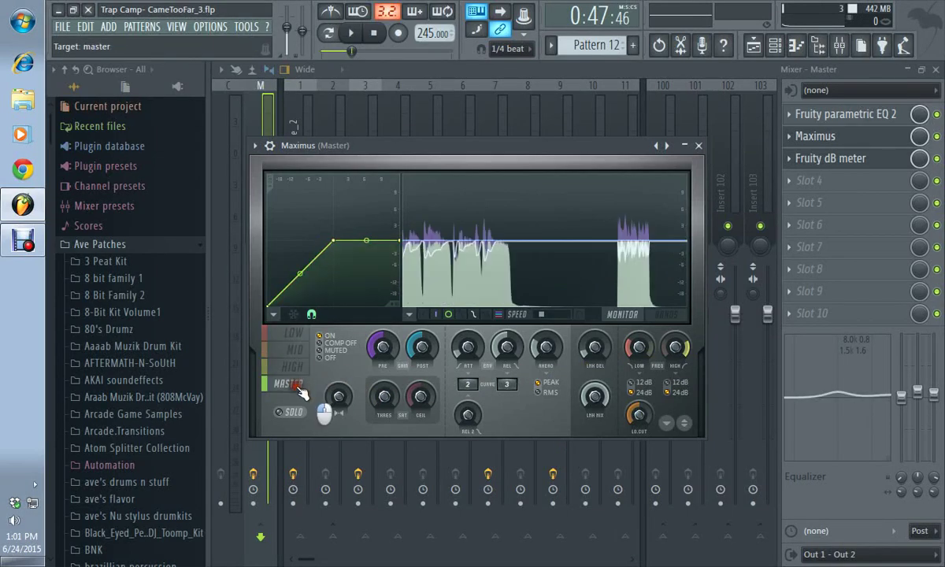
pyautogui.click(287, 337)
pyautogui.click(290, 350)
pyautogui.click(291, 367)
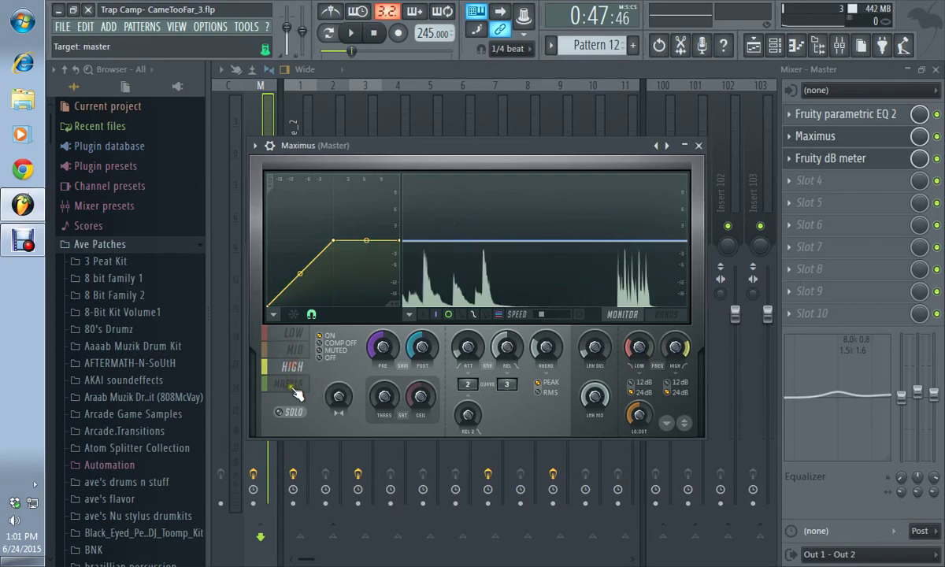
pyautogui.click(292, 385)
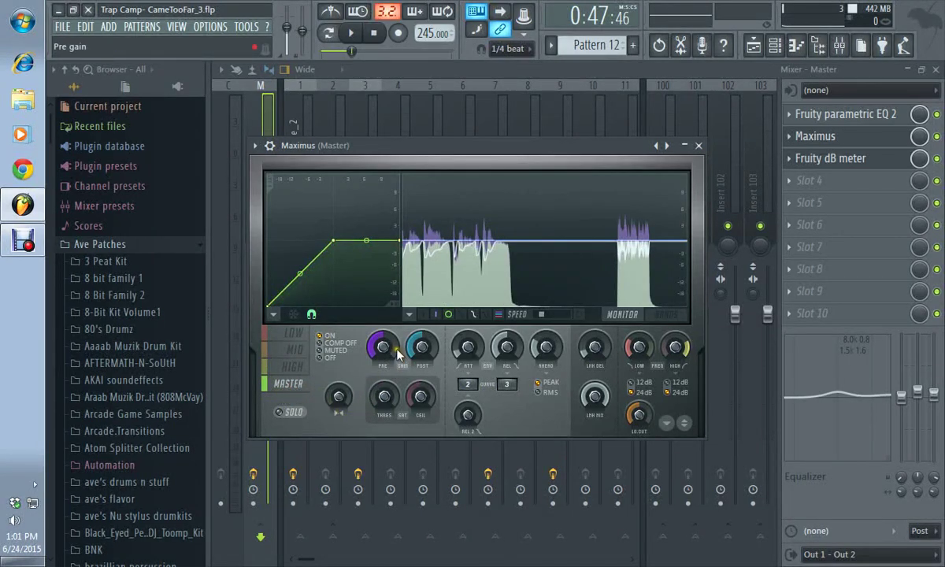
# Try out the MASTER band's pre gain and raise its post gain to about 6 dB.
pyautogui.moveTo(384, 356)
pyautogui.mouseDown()
pyautogui.moveTo(397, 382)
pyautogui.moveTo(386, 274)
pyautogui.moveTo(369, 346)
pyautogui.moveTo(351, 236)
pyautogui.moveTo(380, 241)
pyautogui.moveTo(370, 354)
pyautogui.moveTo(396, 262)
pyautogui.moveTo(403, 303)
pyautogui.moveTo(403, 270)
pyautogui.moveTo(393, 310)
pyautogui.moveTo(397, 269)
pyautogui.moveTo(395, 285)
pyautogui.moveTo(386, 276)
pyautogui.moveTo(388, 364)
pyautogui.mouseUp()
pyautogui.rightClick(361, 329)
pyautogui.click(406, 347)
pyautogui.moveTo(426, 357); pyautogui.dragTo(407, 279)
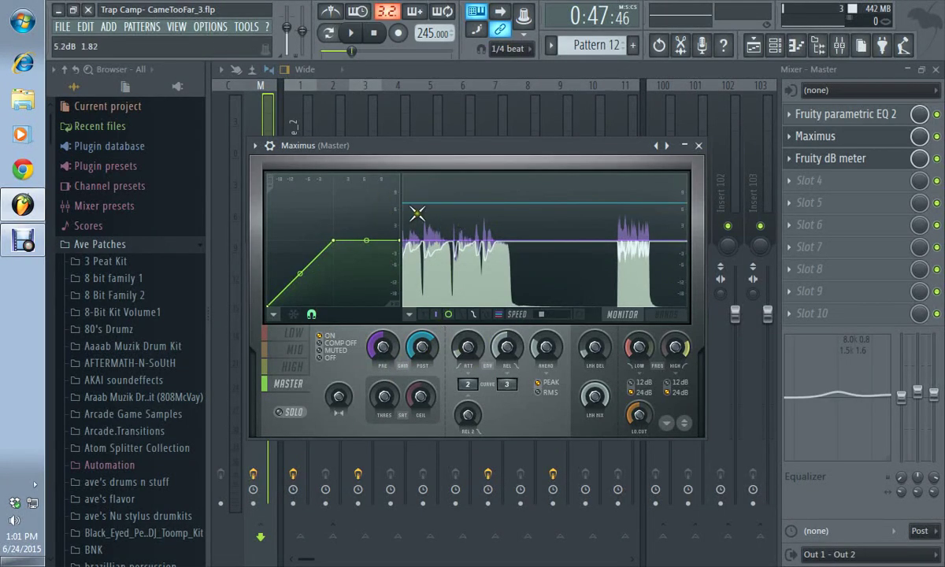
pyautogui.moveTo(418, 349); pyautogui.dragTo(419, 388)
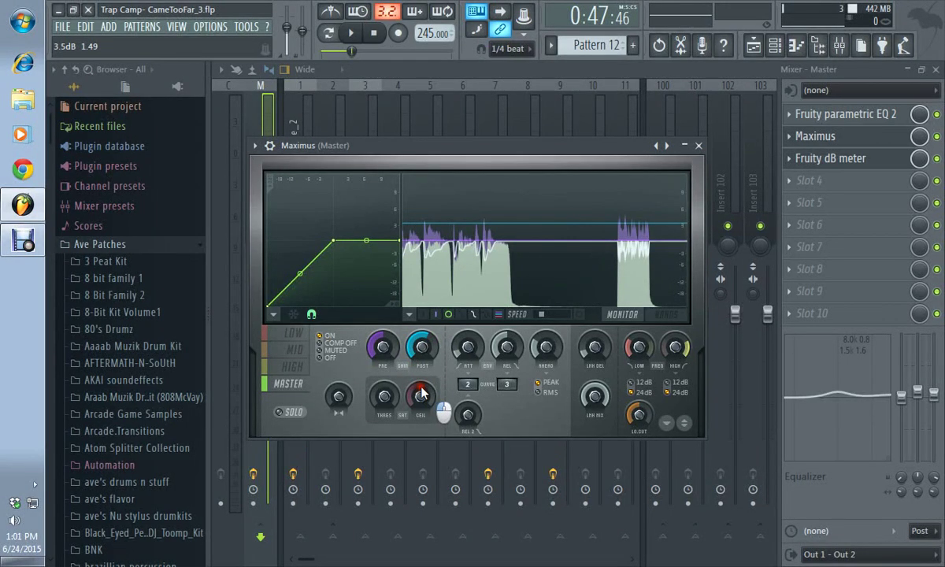
pyautogui.moveTo(423, 392); pyautogui.dragTo(426, 365)
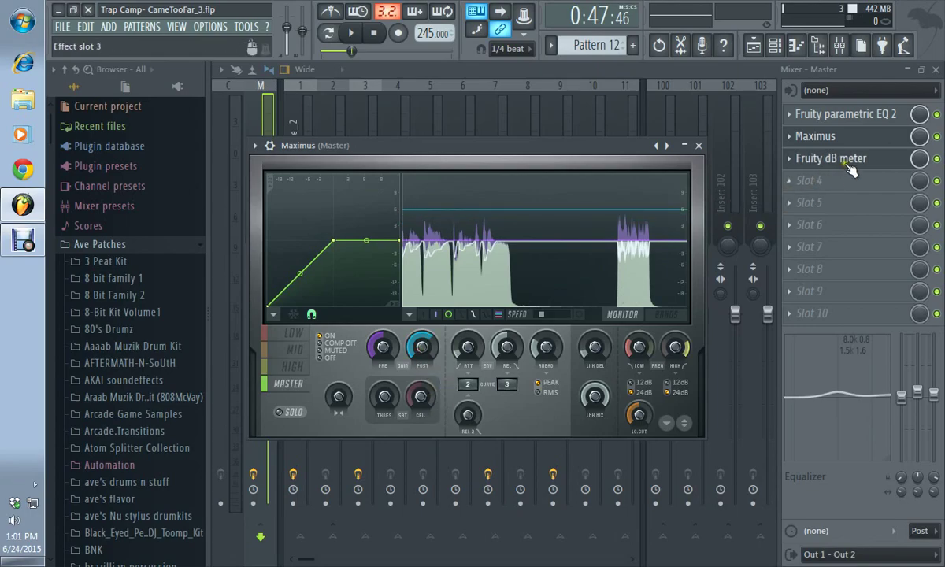
# Look over the Master track's Fruity dB meter and Fruity parametric EQ 2, and return to Maximus.
pyautogui.click(793, 166)
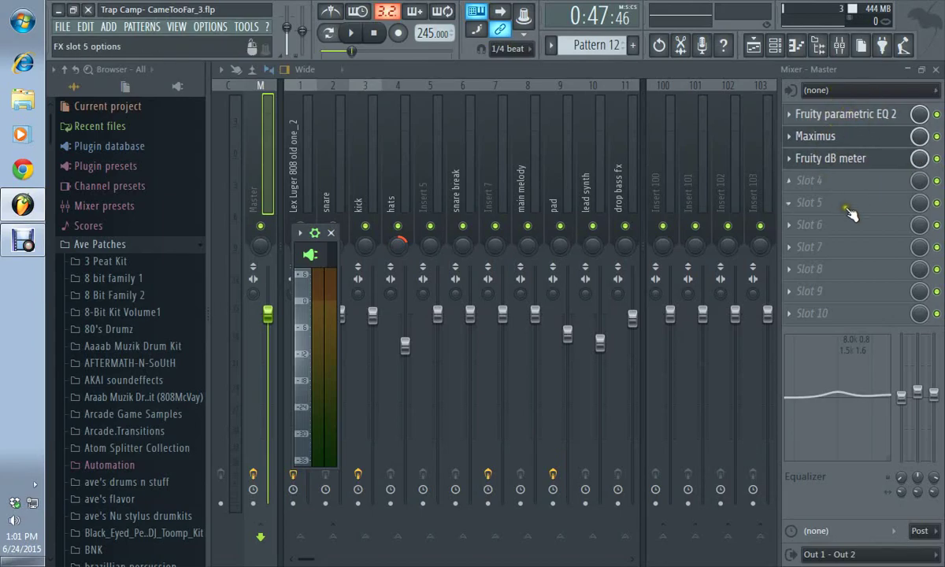
pyautogui.click(804, 115)
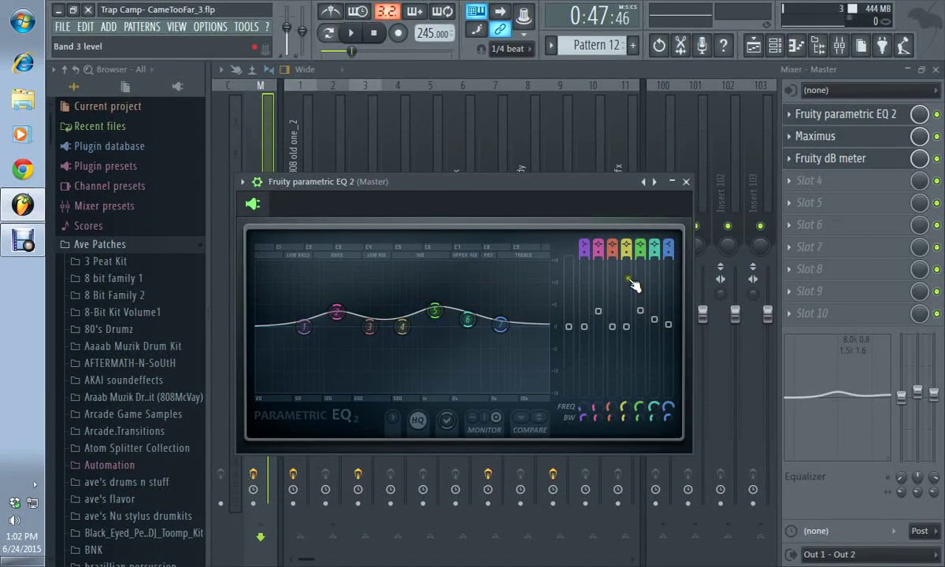
pyautogui.click(686, 182)
pyautogui.click(794, 136)
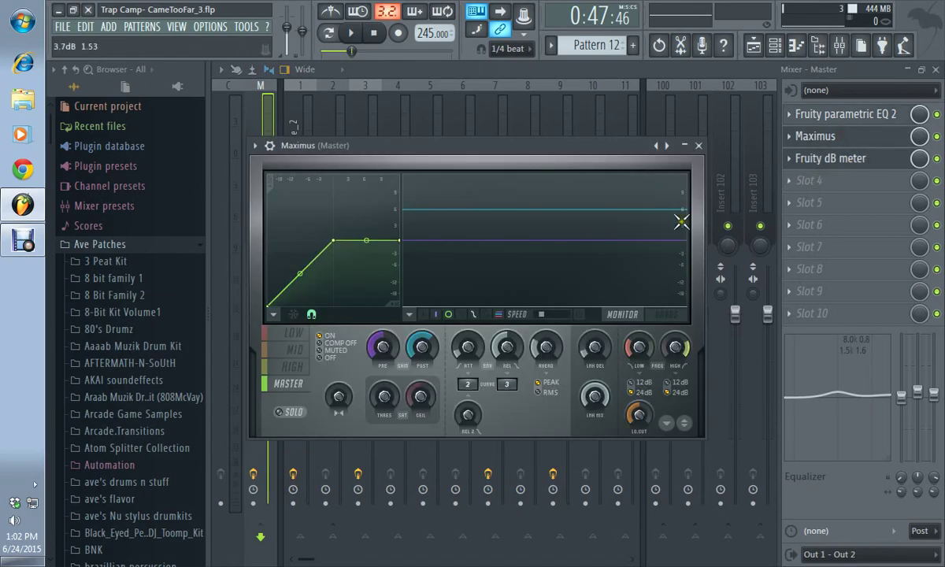
pyautogui.click(880, 160)
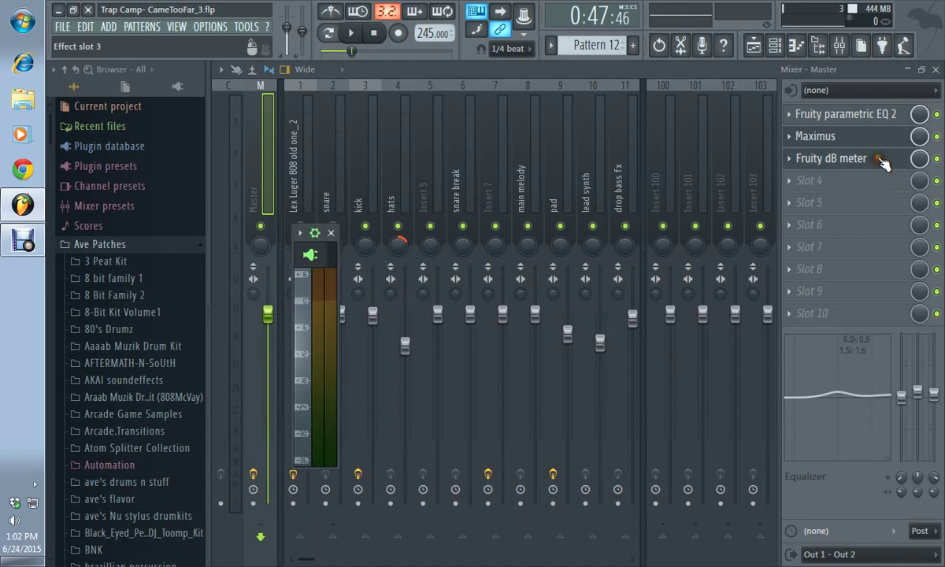
pyautogui.click(874, 139)
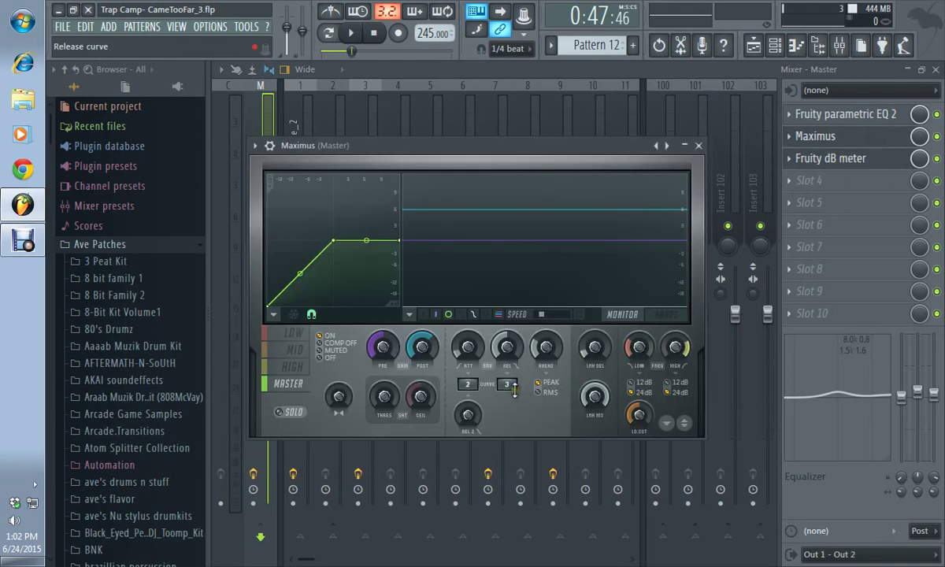
# Reset the attack time of Maximus's MASTER band.
pyautogui.moveTo(469, 347)
pyautogui.mouseDown()
pyautogui.moveTo(471, 320)
pyautogui.moveTo(470, 345)
pyautogui.mouseUp()
pyautogui.rightClick(470, 347)
pyautogui.press('Escape')
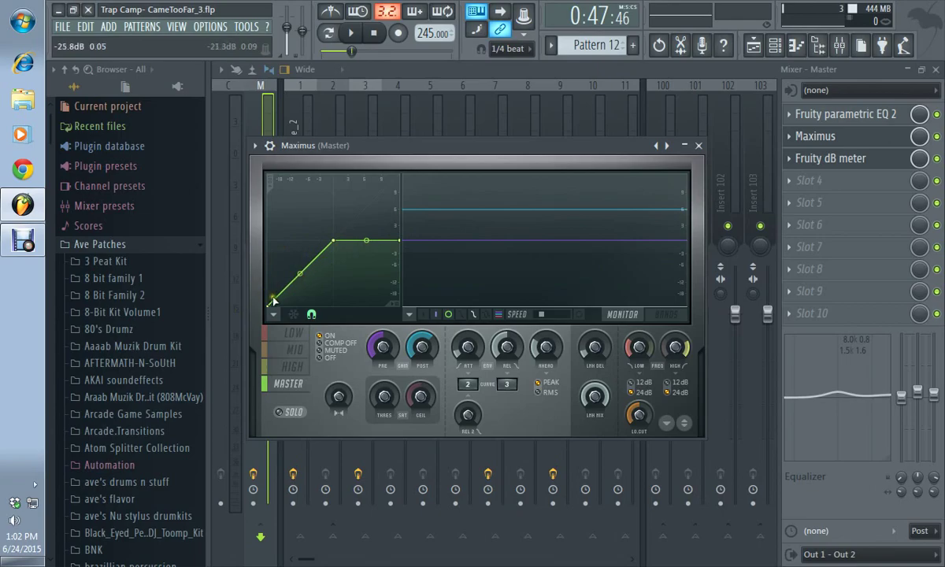
pyautogui.rightClick(466, 354)
pyautogui.click(476, 353)
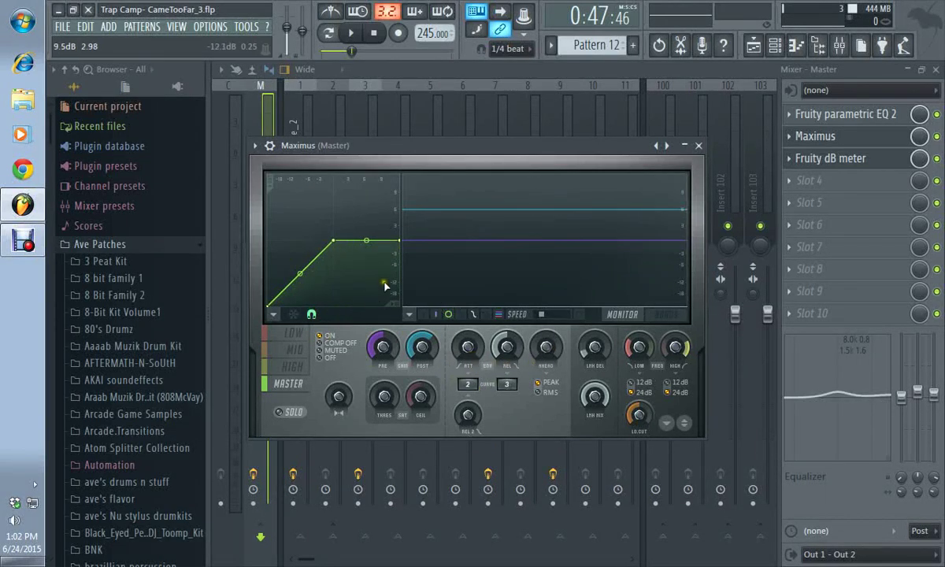
# Lower the attack and lookahead times in the HIGH, MID and LOW bands, with LOW's lookahead at about 0.73 ms, and return to MASTER.
pyautogui.click(285, 366)
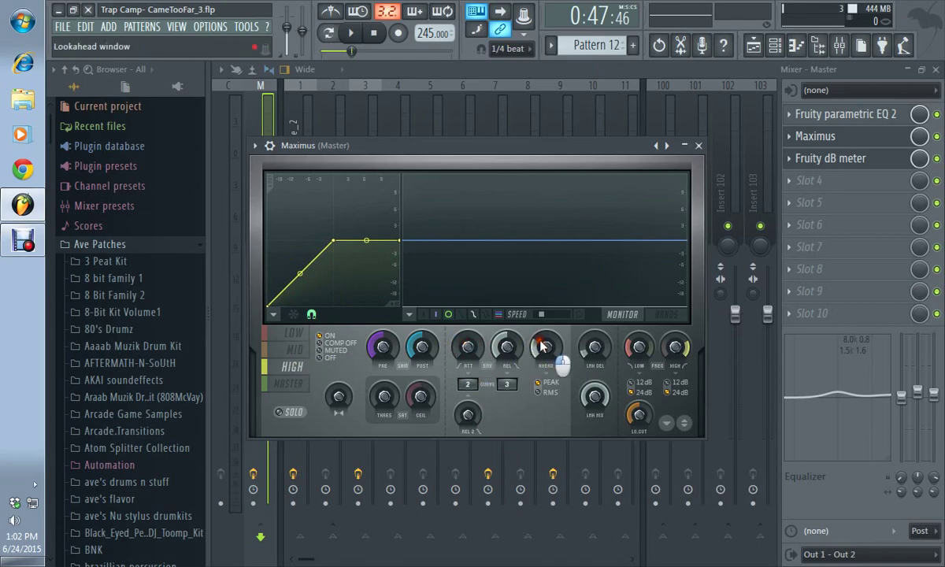
pyautogui.click(295, 349)
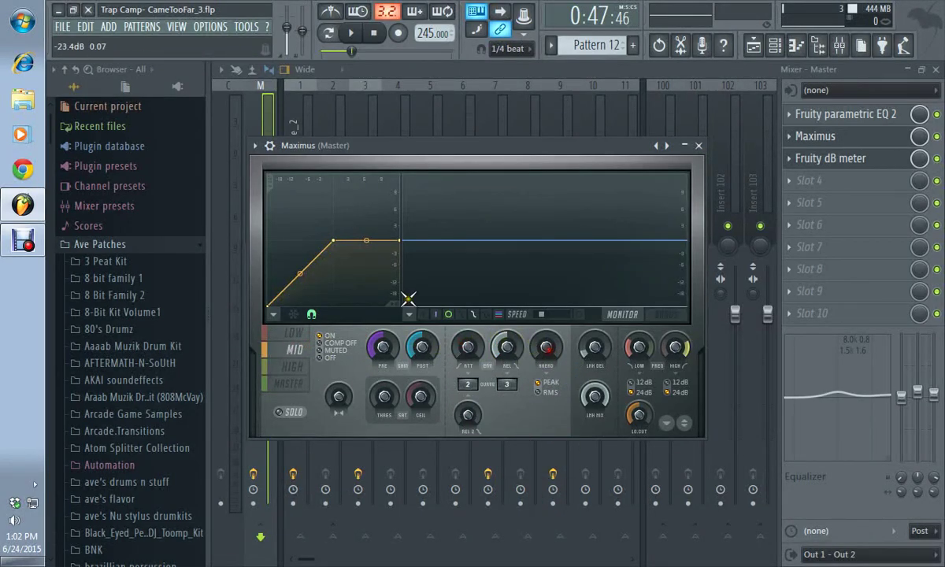
pyautogui.click(293, 333)
pyautogui.moveTo(475, 355); pyautogui.dragTo(539, 490)
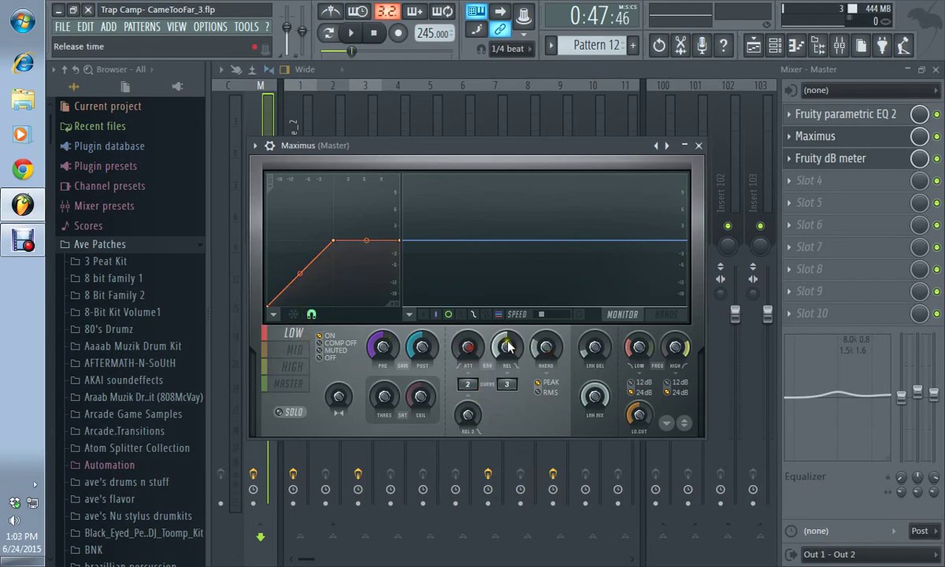
pyautogui.moveTo(545, 347); pyautogui.dragTo(556, 457)
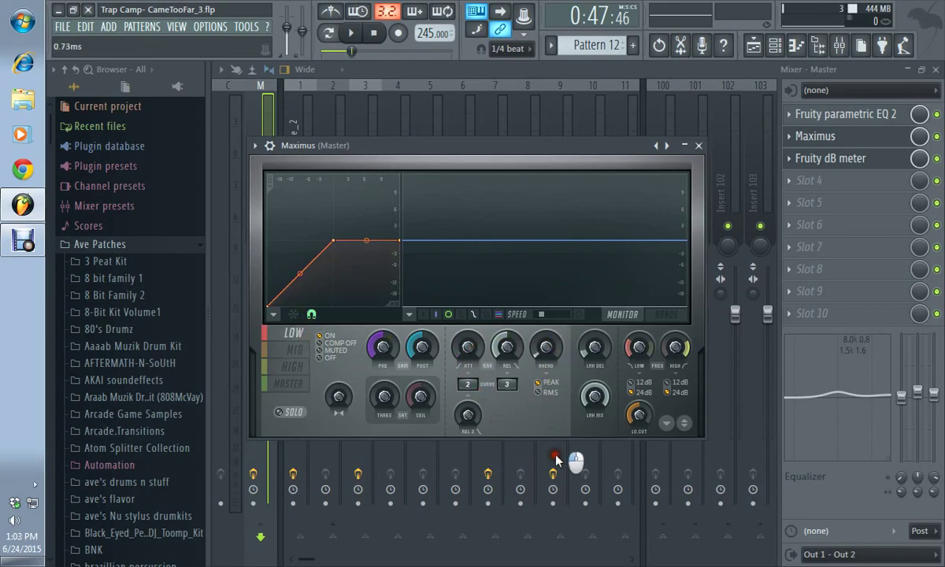
pyautogui.click(287, 383)
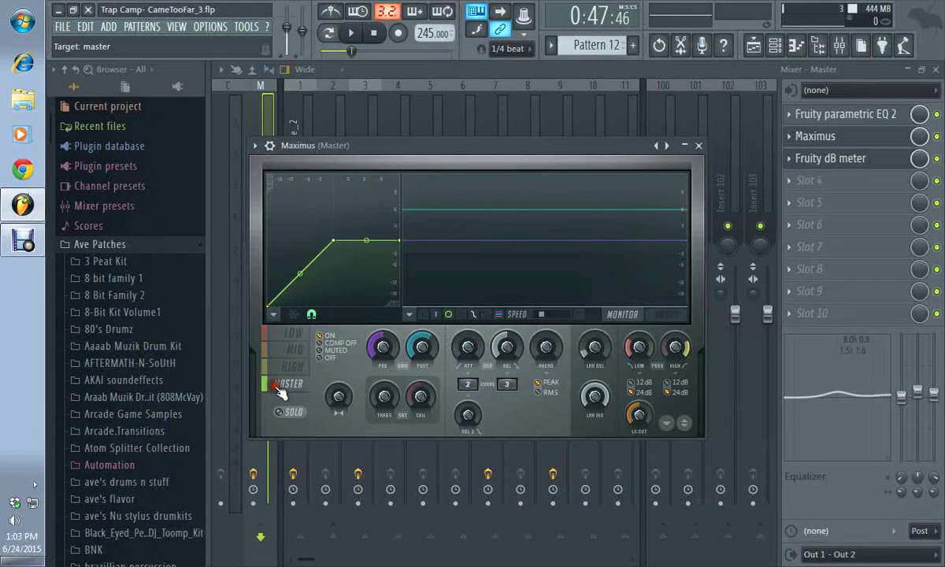
# Reset the MASTER band's post gain and sweep its release time up to 2000 ms and back down to a short setting.
pyautogui.rightClick(426, 349)
pyautogui.click(445, 350)
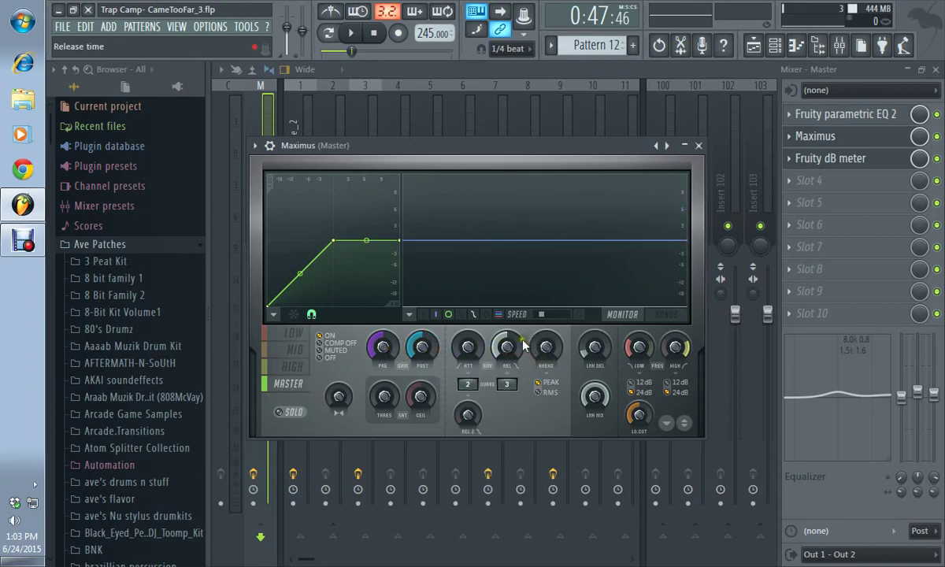
pyautogui.moveTo(516, 359)
pyautogui.mouseDown()
pyautogui.moveTo(483, 139)
pyautogui.moveTo(503, 106)
pyautogui.mouseUp()
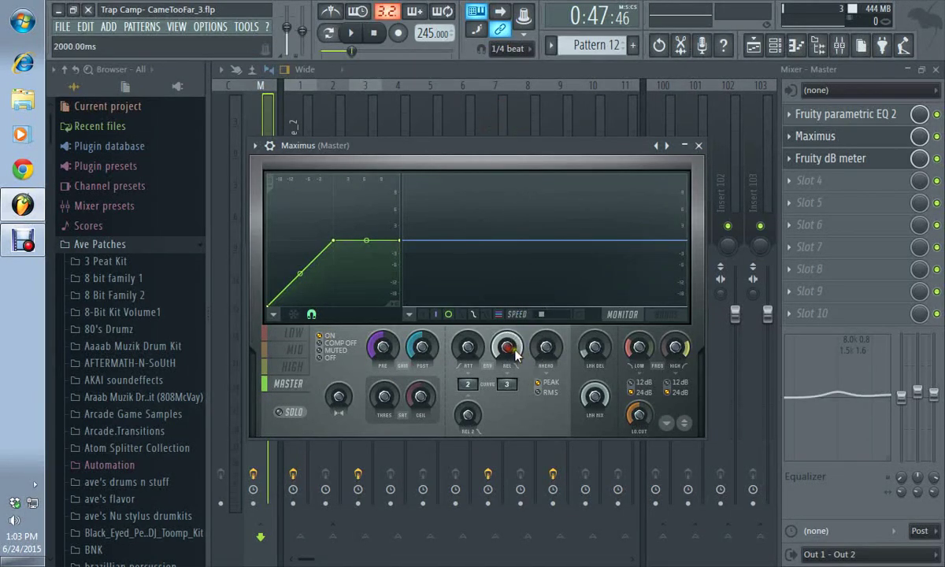
pyautogui.moveTo(508, 350)
pyautogui.mouseDown()
pyautogui.moveTo(530, 379)
pyautogui.moveTo(566, 543)
pyautogui.moveTo(552, 44)
pyautogui.moveTo(563, 38)
pyautogui.moveTo(559, 420)
pyautogui.moveTo(622, 351)
pyautogui.moveTo(626, 413)
pyautogui.moveTo(656, 118)
pyautogui.moveTo(677, 183)
pyautogui.moveTo(657, 48)
pyautogui.moveTo(668, 47)
pyautogui.moveTo(639, 128)
pyautogui.moveTo(645, 168)
pyautogui.mouseUp()
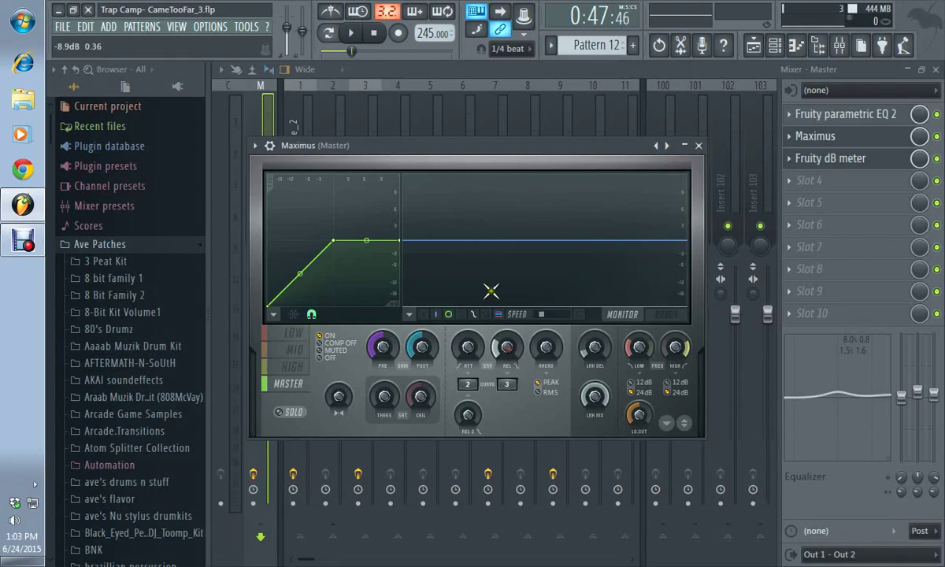
# Play the passage with a faster monitor scrolling speed and play it again with a longer MASTER release time.
pyautogui.click(352, 33)
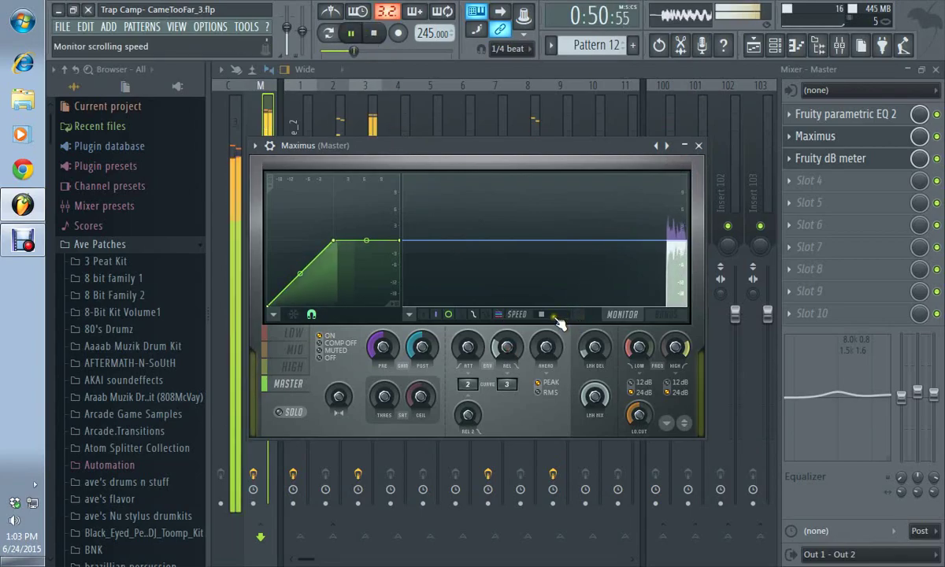
pyautogui.moveTo(545, 313); pyautogui.dragTo(555, 317)
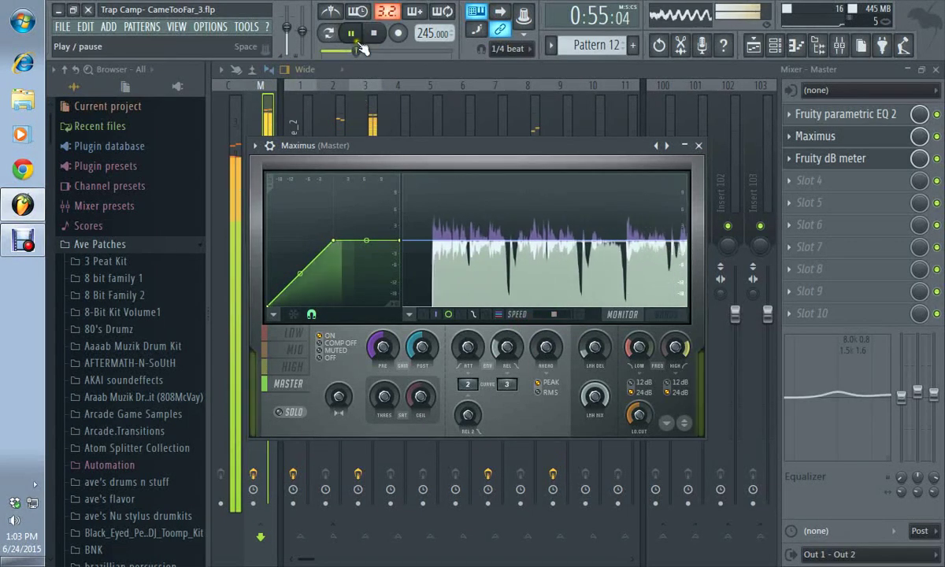
pyautogui.click(373, 33)
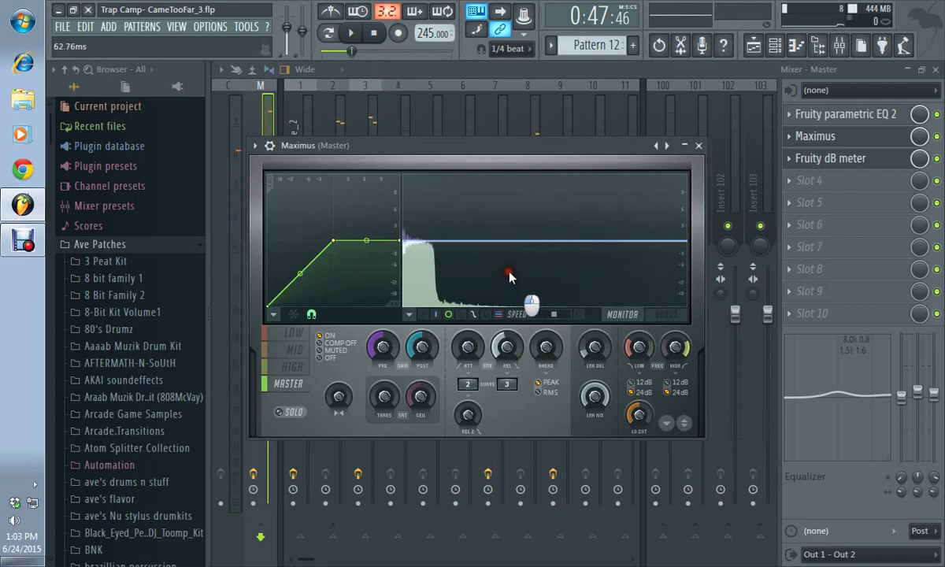
pyautogui.click(352, 33)
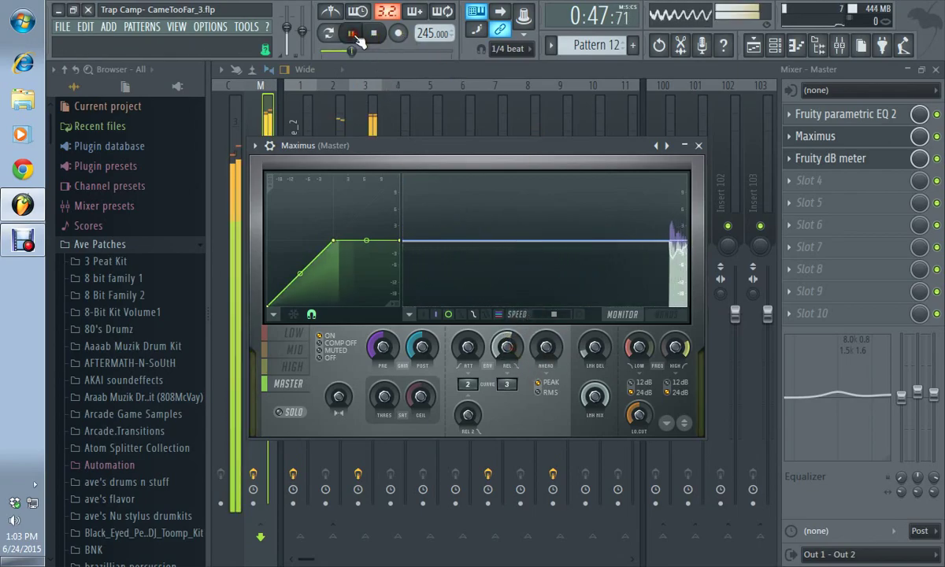
pyautogui.click(376, 34)
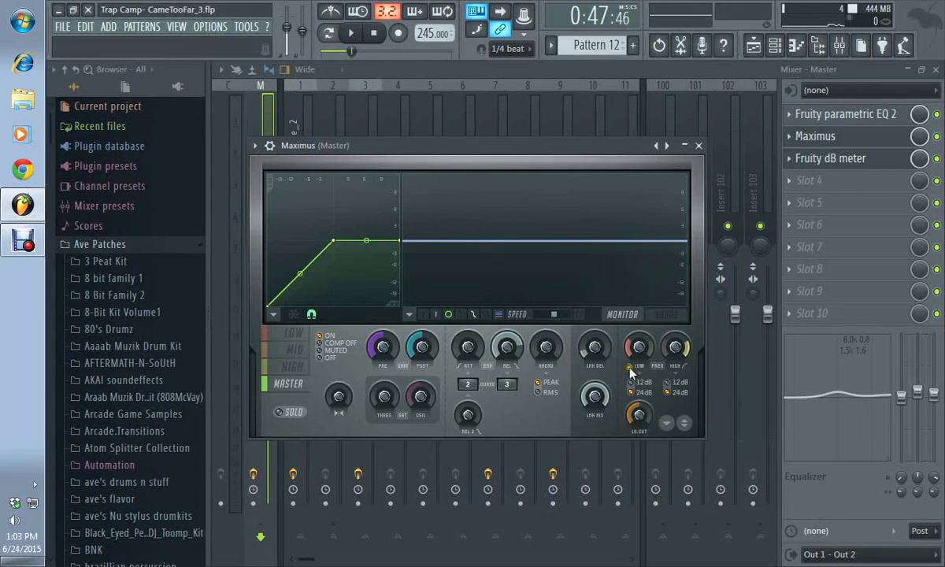
# Switch the Maximus display to the BANDS view and turn on the round option beside the scrolling speed.
pyautogui.click(650, 315)
pyautogui.click(582, 315)
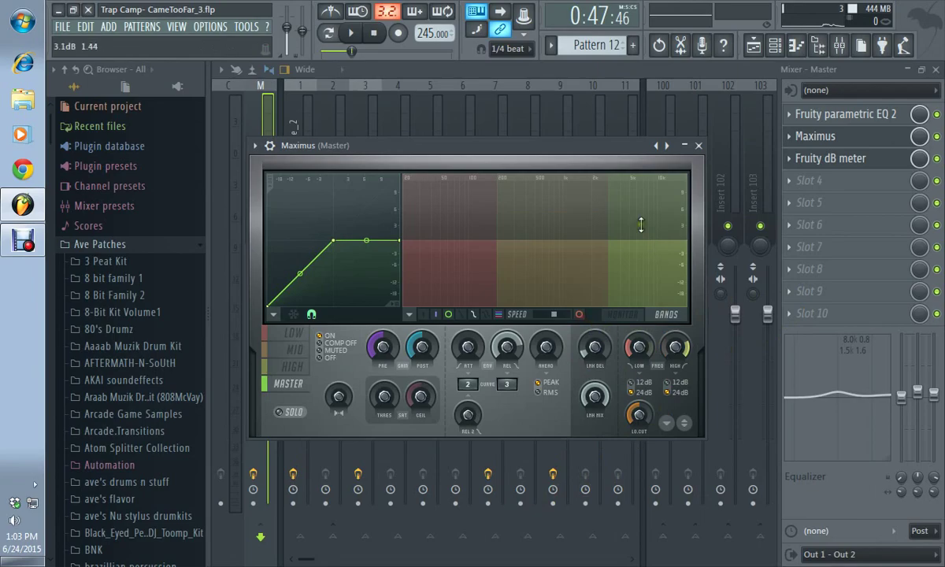
# Play the passage twice and stop it, watching the signal across the LOW, MID and HIGH regions of the BANDS view.
pyautogui.click(351, 32)
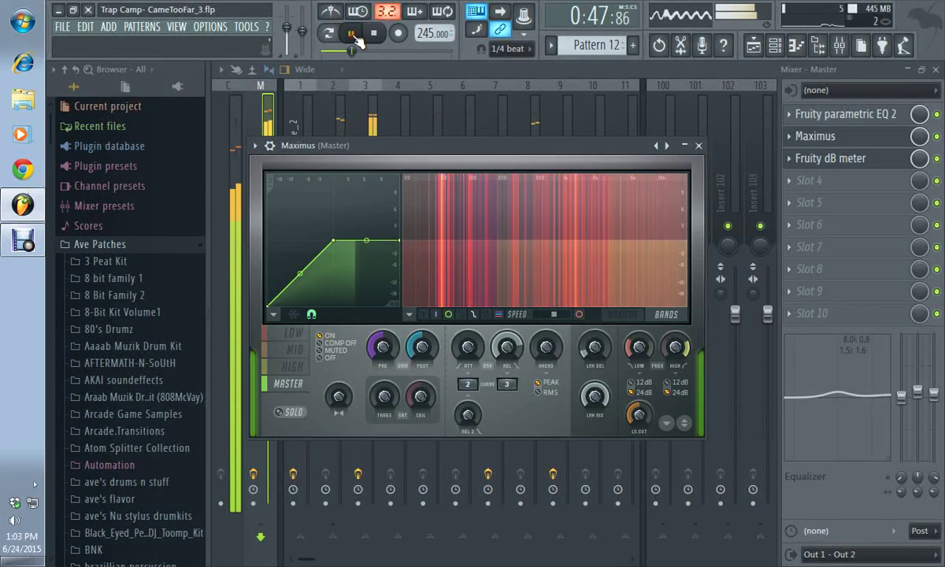
pyautogui.click(374, 33)
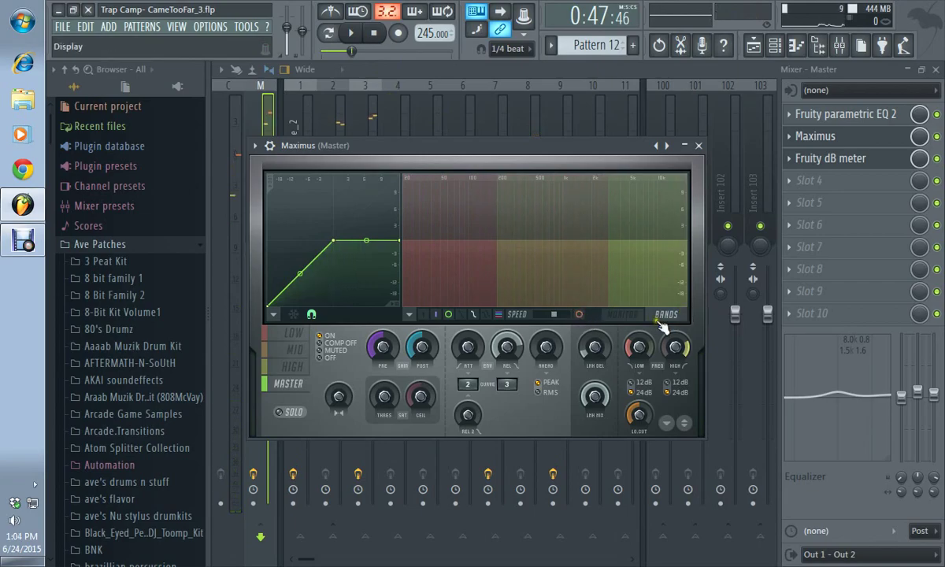
pyautogui.click(351, 32)
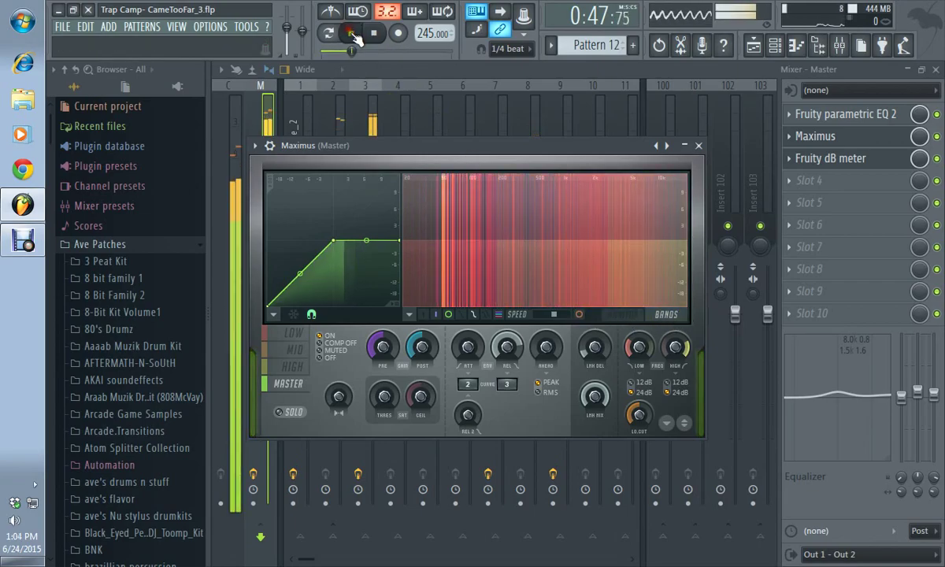
pyautogui.click(375, 33)
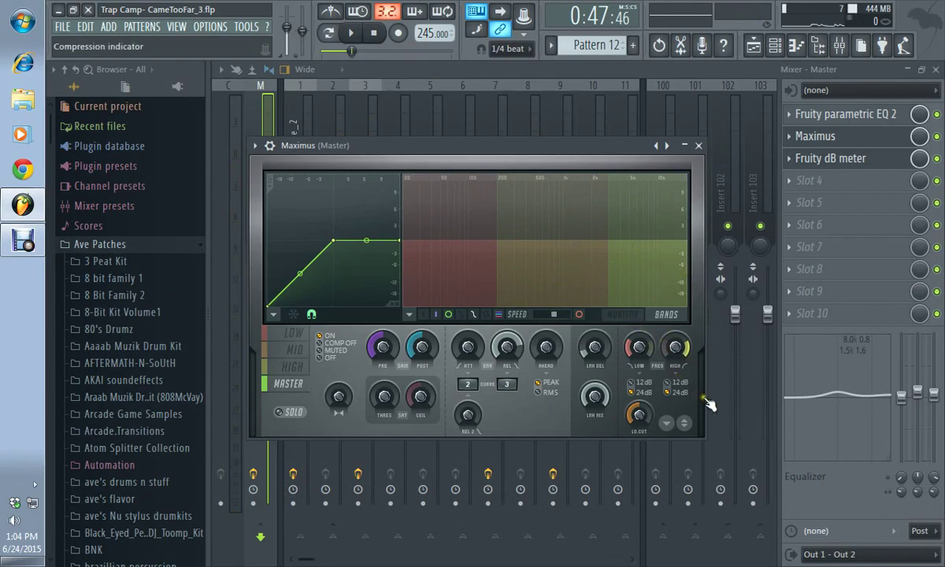
# Try a low crossover frequency of 259 Hz and play the passage twice with the wider LOW band.
pyautogui.moveTo(639, 349)
pyautogui.mouseDown()
pyautogui.moveTo(640, 433)
pyautogui.moveTo(637, 296)
pyautogui.moveTo(622, 378)
pyautogui.moveTo(636, 411)
pyautogui.moveTo(622, 315)
pyautogui.moveTo(634, 345)
pyautogui.mouseUp()
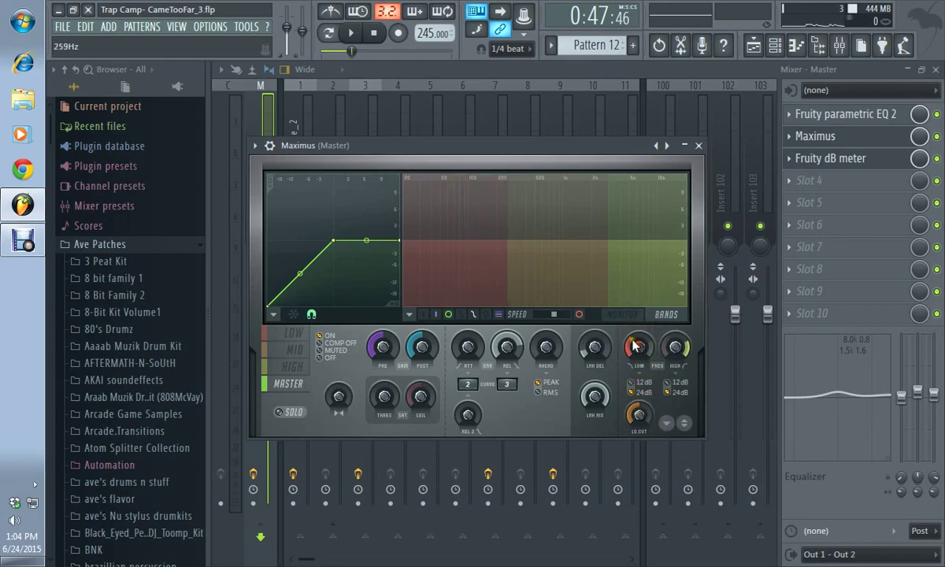
pyautogui.click(353, 34)
pyautogui.click(352, 35)
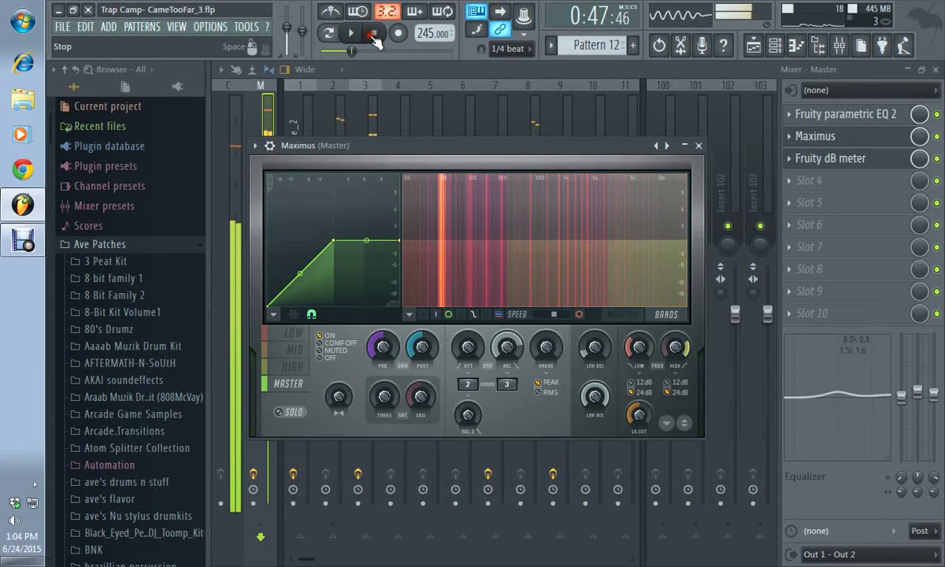
pyautogui.click(353, 34)
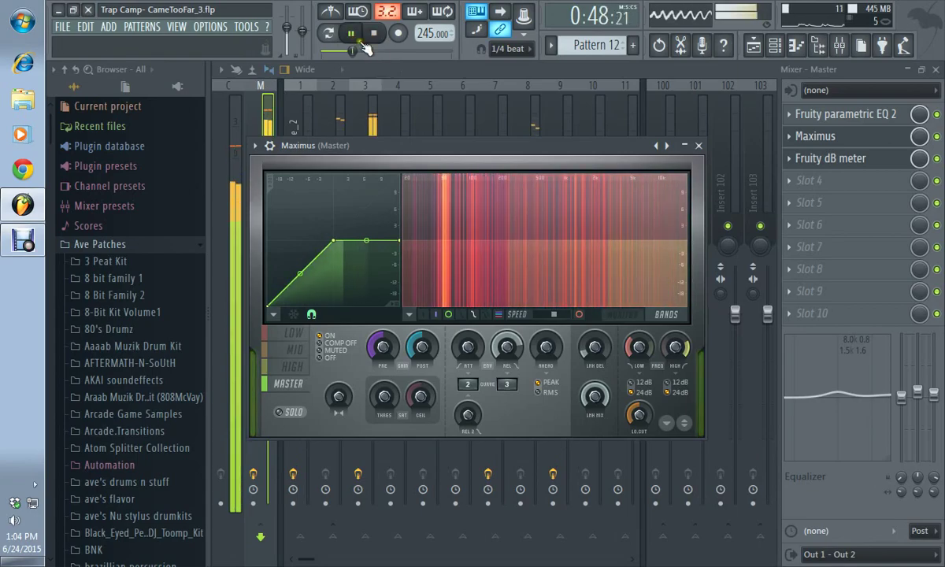
pyautogui.click(374, 34)
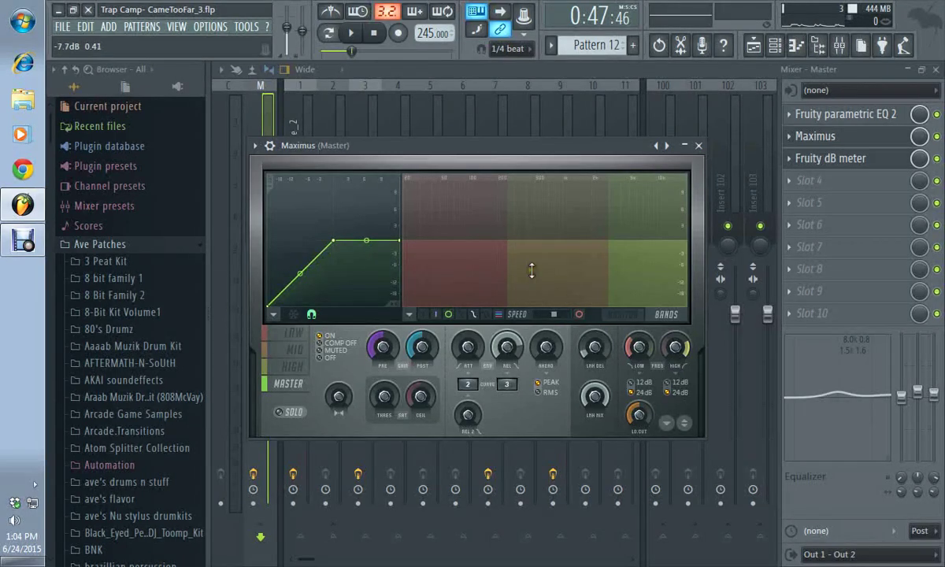
# Reset the low crossover frequency to its default.
pyautogui.moveTo(640, 341); pyautogui.dragTo(641, 345)
pyautogui.rightClick(647, 343)
pyautogui.click(662, 352)
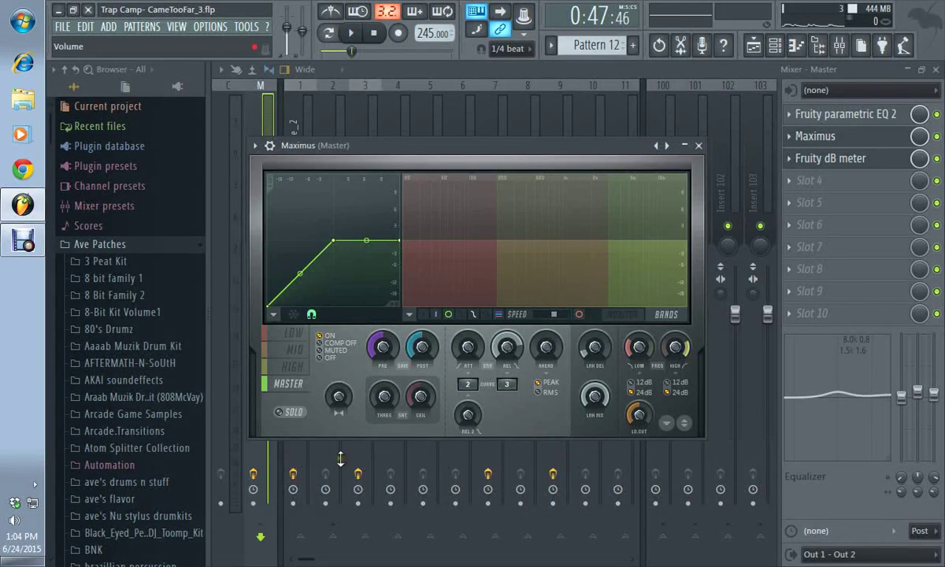
# Sweep the MASTER band's stereo separation and reset it to its default.
pyautogui.moveTo(342, 407); pyautogui.dragTo(367, 96)
pyautogui.rightClick(339, 399)
pyautogui.click(375, 350)
pyautogui.rightClick(338, 398)
pyautogui.click(375, 350)
# Try the MASTER band's stereo at 28% separated, reset it, and set a slight stereo separation again.
pyautogui.moveTo(338, 398)
pyautogui.mouseDown()
pyautogui.moveTo(329, 444)
pyautogui.moveTo(344, 400)
pyautogui.mouseUp()
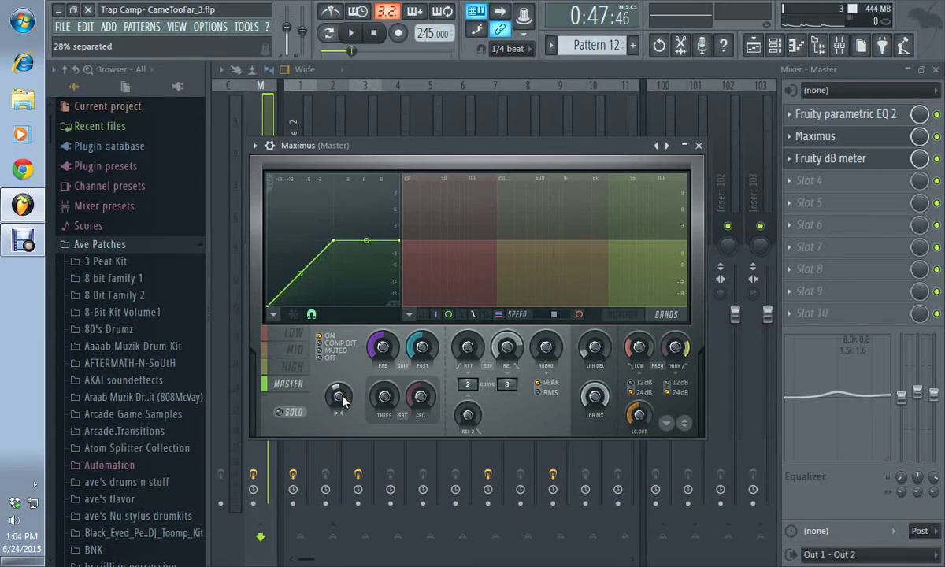
pyautogui.rightClick(339, 399)
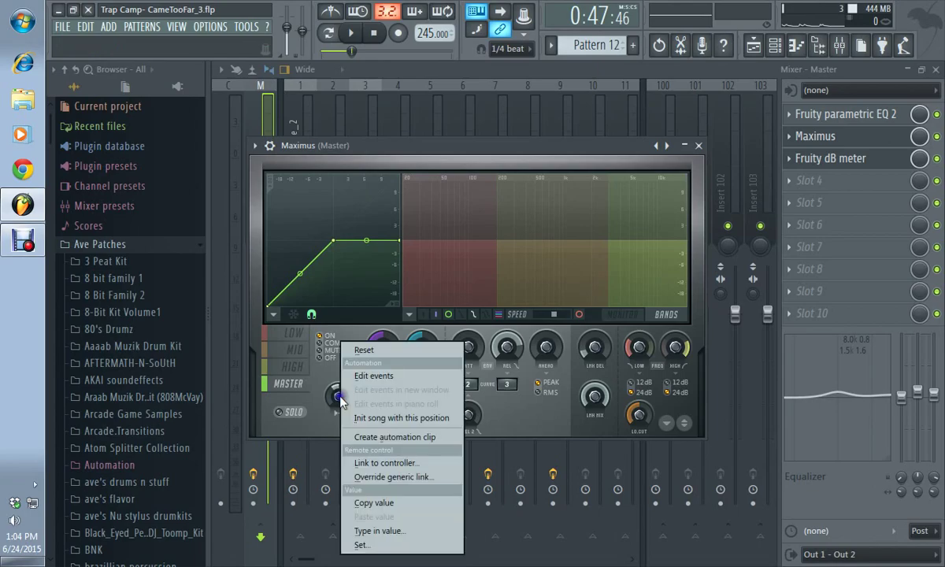
pyautogui.click(361, 349)
pyautogui.moveTo(338, 399)
pyautogui.mouseDown()
pyautogui.moveTo(339, 443)
pyautogui.moveTo(341, 400)
pyautogui.mouseUp()
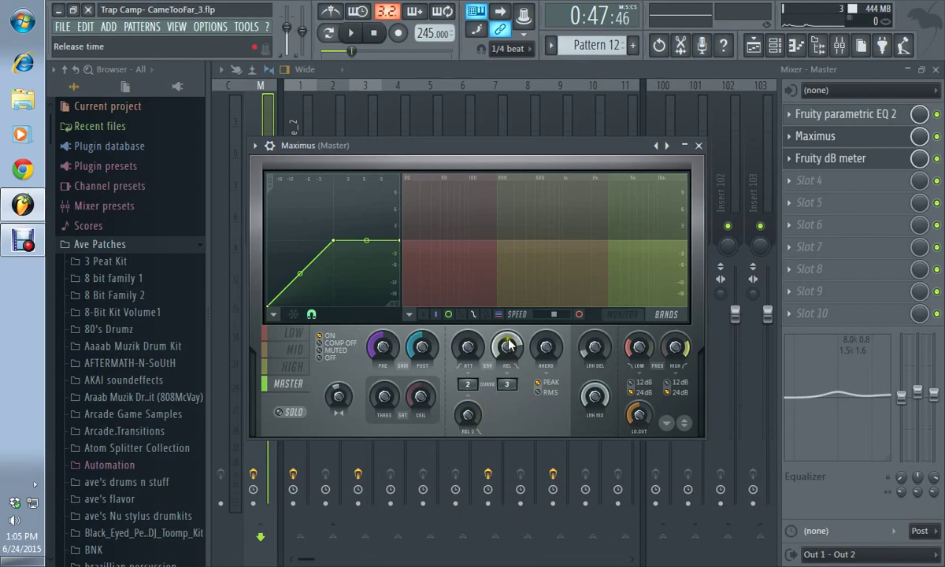
# Raise the MASTER band's second release time to demonstrate its range and reset it to its default.
pyautogui.moveTo(468, 415); pyautogui.dragTo(457, 125)
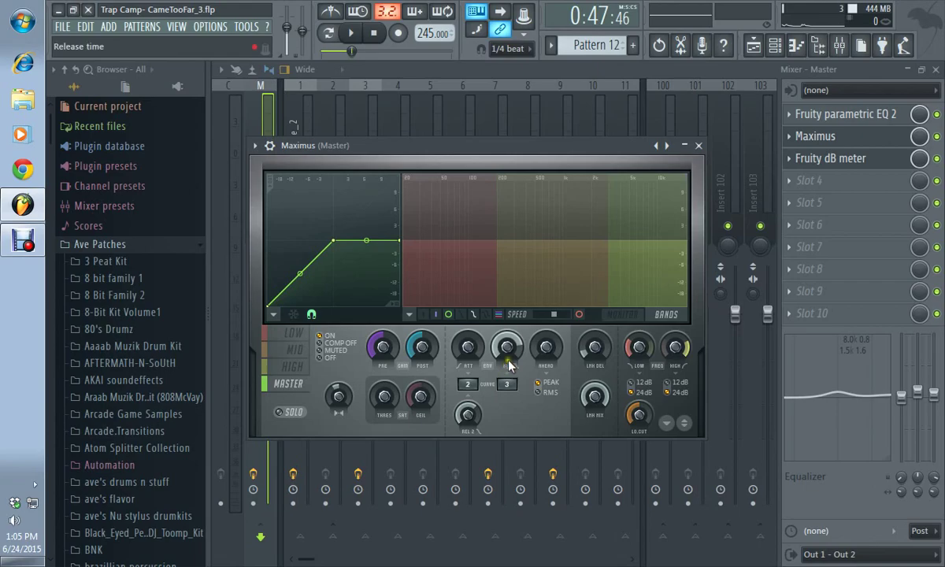
pyautogui.rightClick(473, 413)
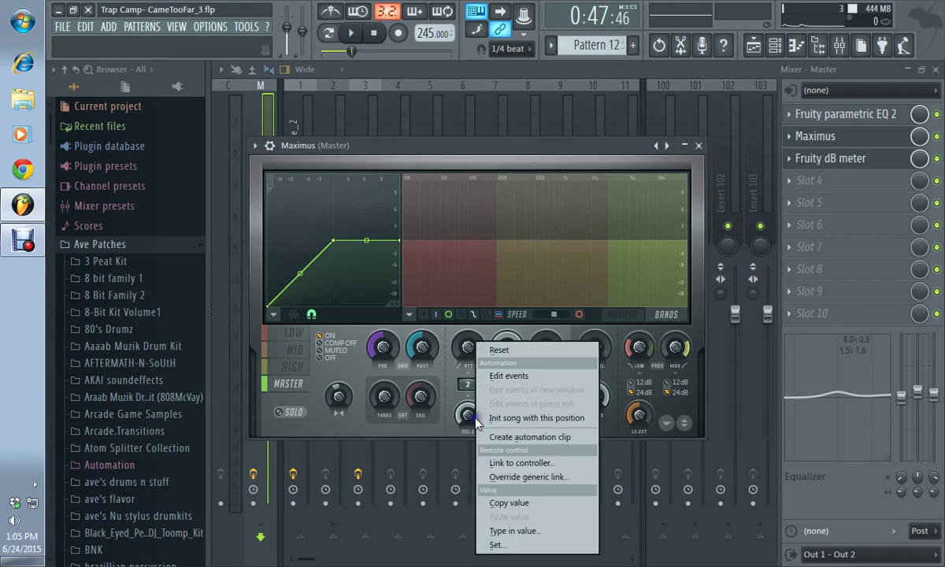
pyautogui.click(503, 355)
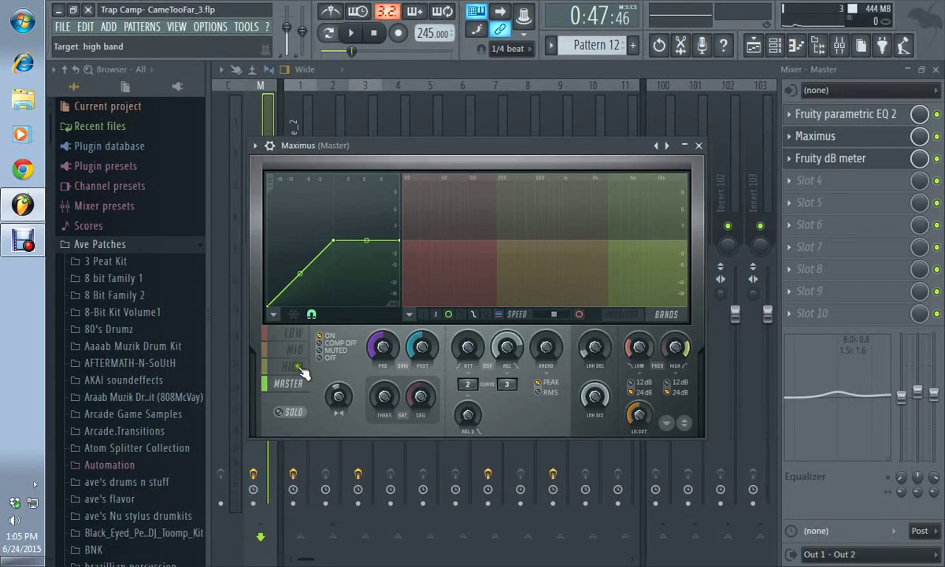
# Select the LOW band with solo on and play a short stretch of the passage.
pyautogui.click(295, 332)
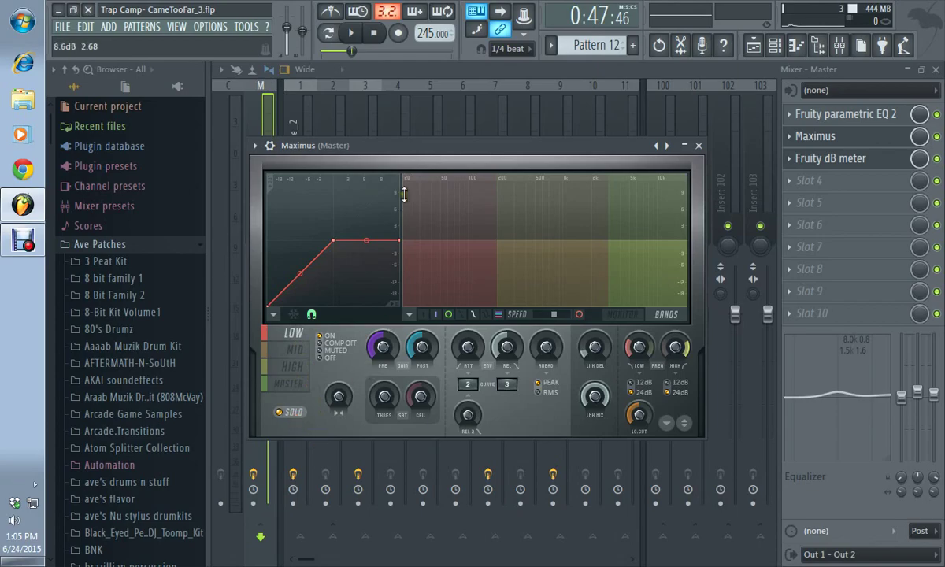
pyautogui.click(354, 39)
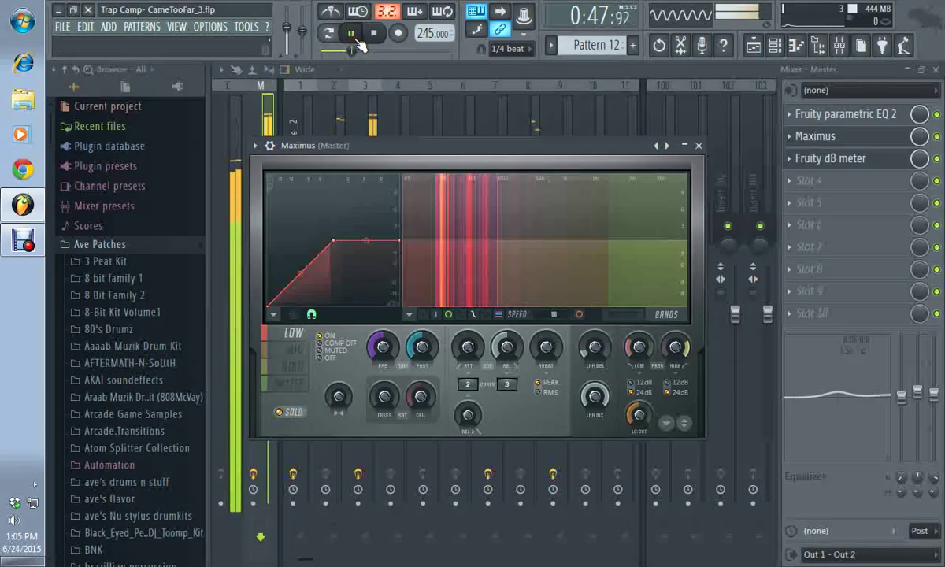
pyautogui.click(378, 35)
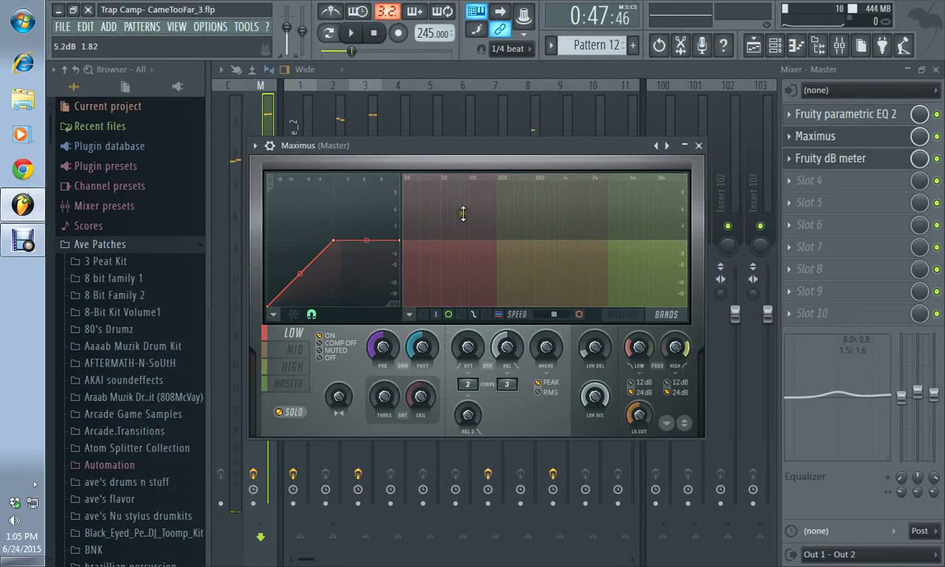
# Lower the low crossover frequency slightly while the soloed LOW band plays, narrowing the band, and stop playback.
pyautogui.click(351, 33)
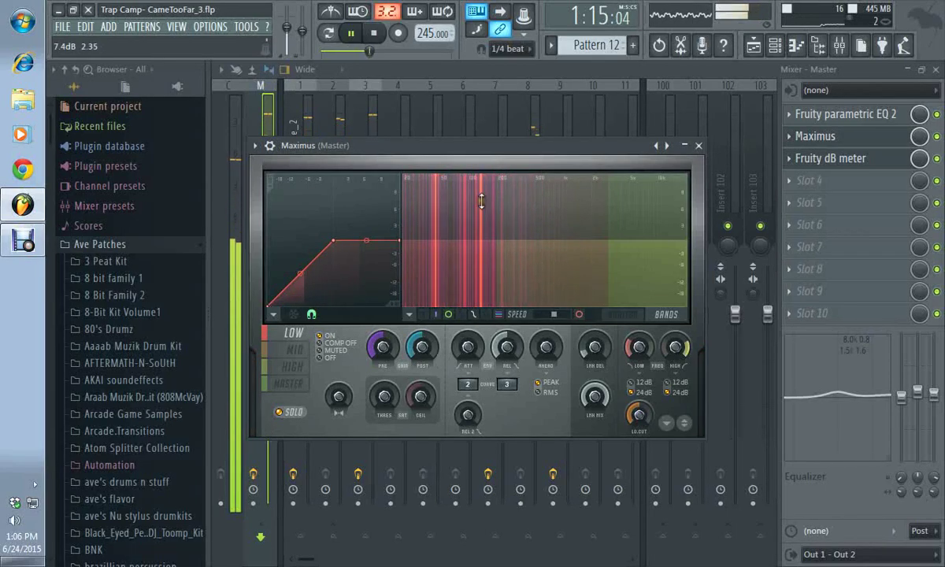
pyautogui.moveTo(641, 353); pyautogui.dragTo(630, 376)
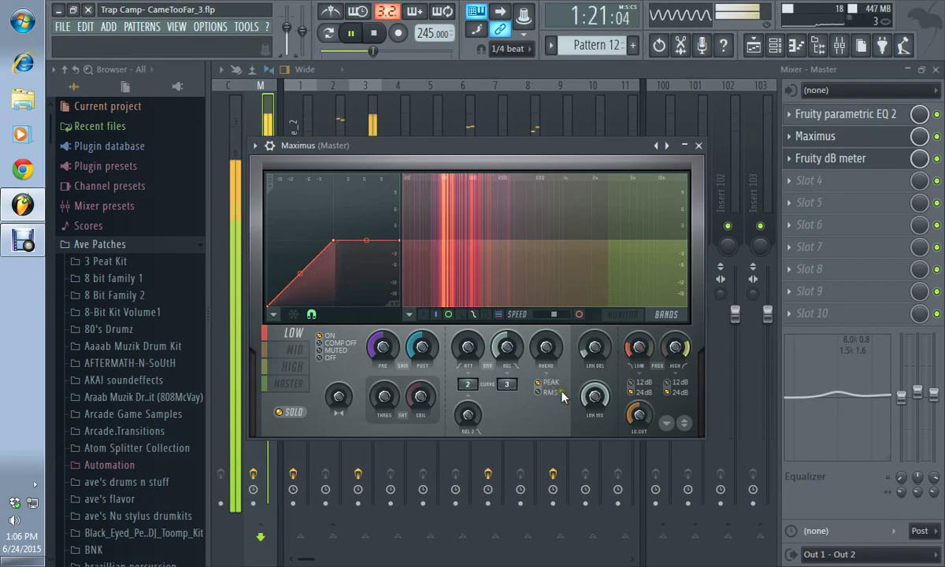
pyautogui.click(378, 39)
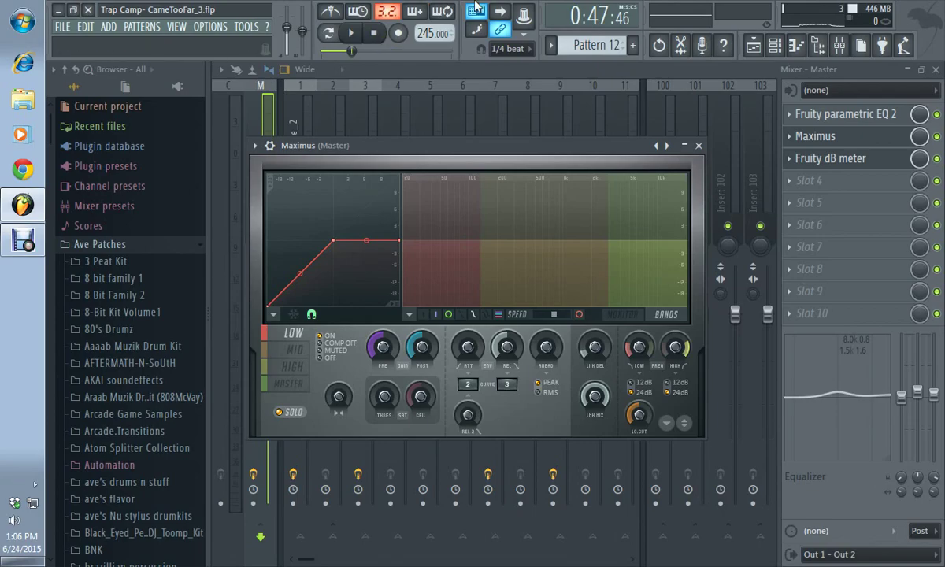
# Raise the LOW band's compression curve knee and its flat upper section to 4.0 dB and play the soloed band twice.
pyautogui.moveTo(333, 240); pyautogui.dragTo(402, 226)
pyautogui.moveTo(402, 211); pyautogui.dragTo(404, 217)
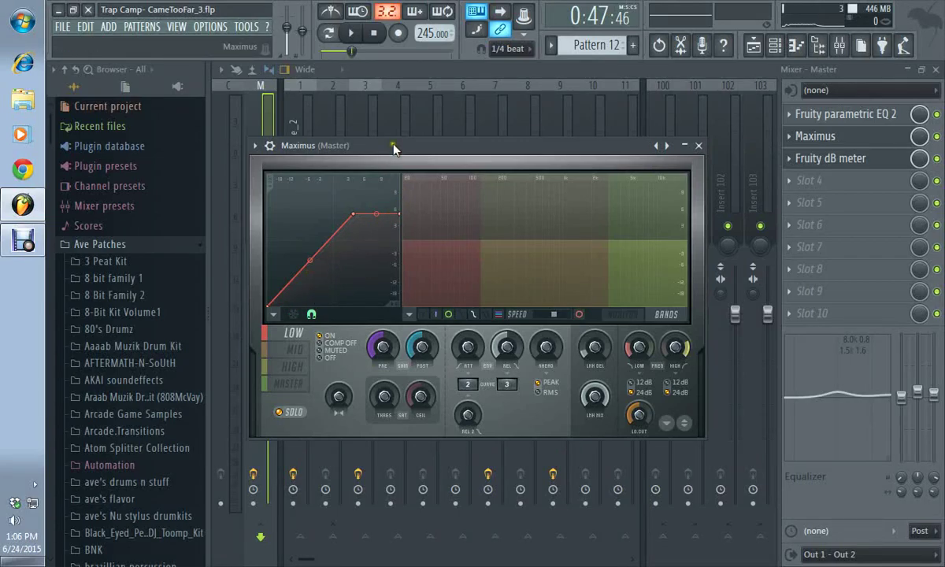
pyautogui.click(353, 36)
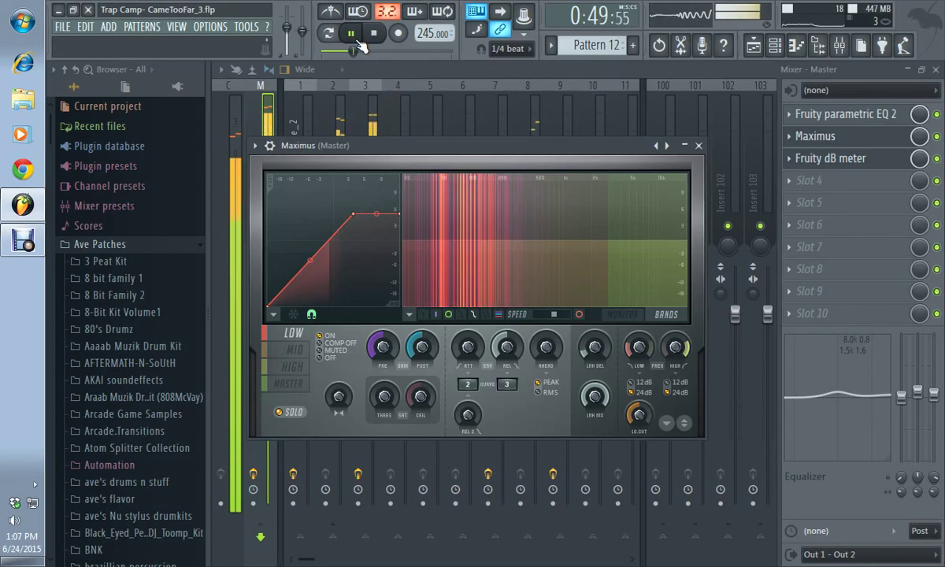
pyautogui.click(375, 35)
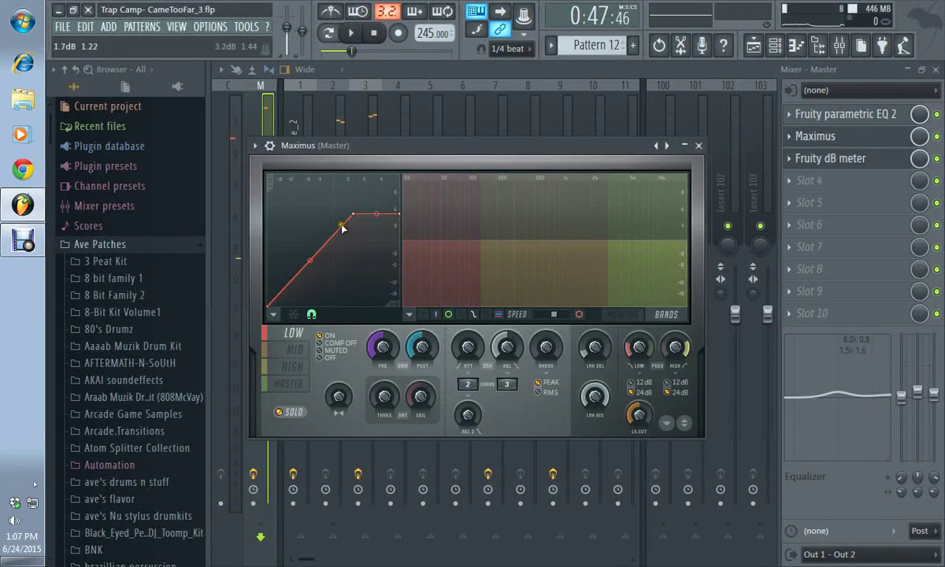
pyautogui.click(351, 33)
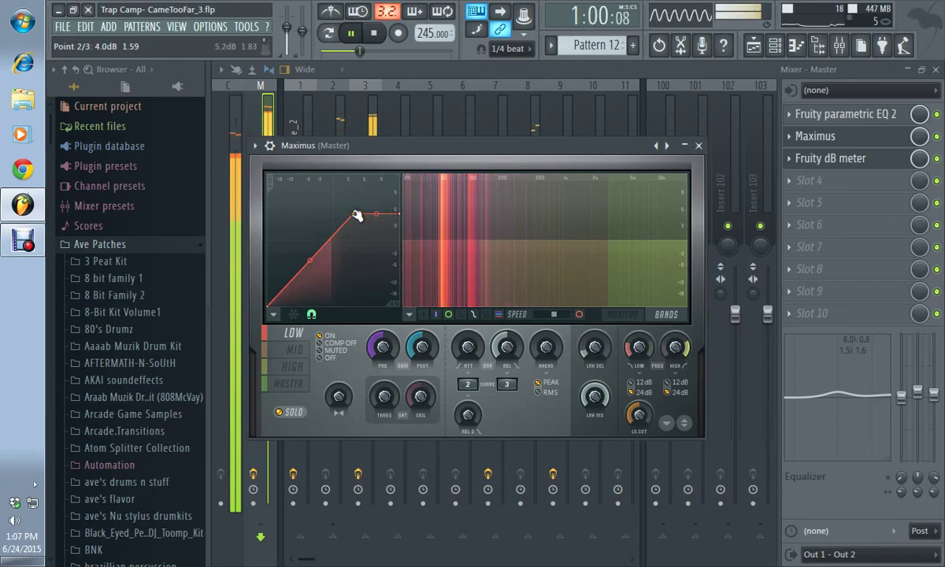
pyautogui.click(377, 38)
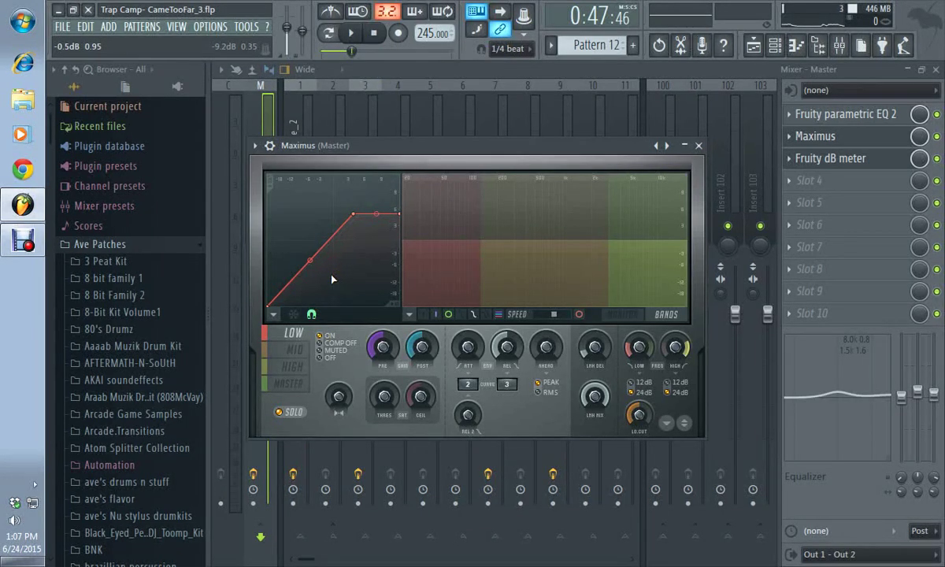
# Try a very steep LOW compression curve, then reshape it into a straight diagonal line up to the graph's upper corner.
pyautogui.moveTo(310, 260); pyautogui.dragTo(338, 276)
pyautogui.moveTo(355, 214); pyautogui.dragTo(274, 214)
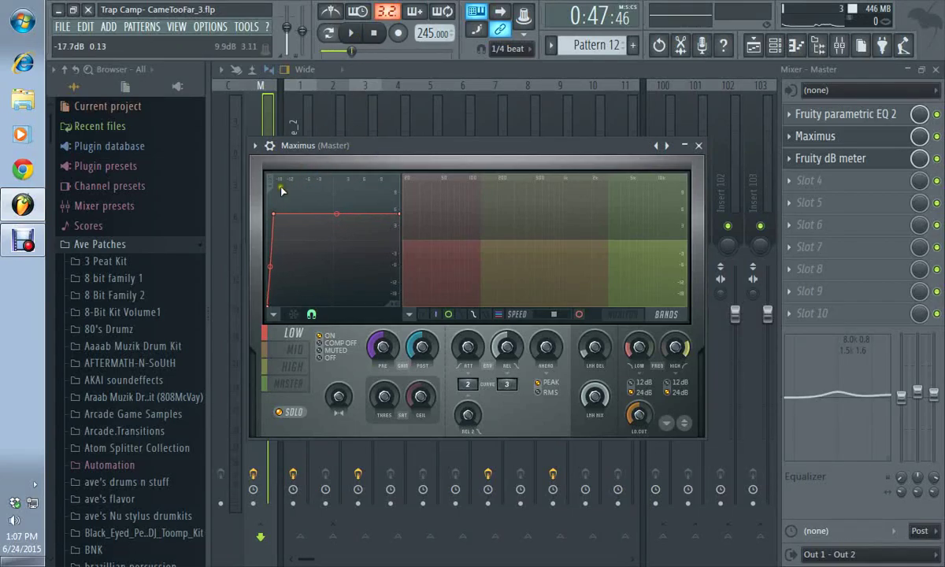
pyautogui.moveTo(273, 213); pyautogui.dragTo(409, 167)
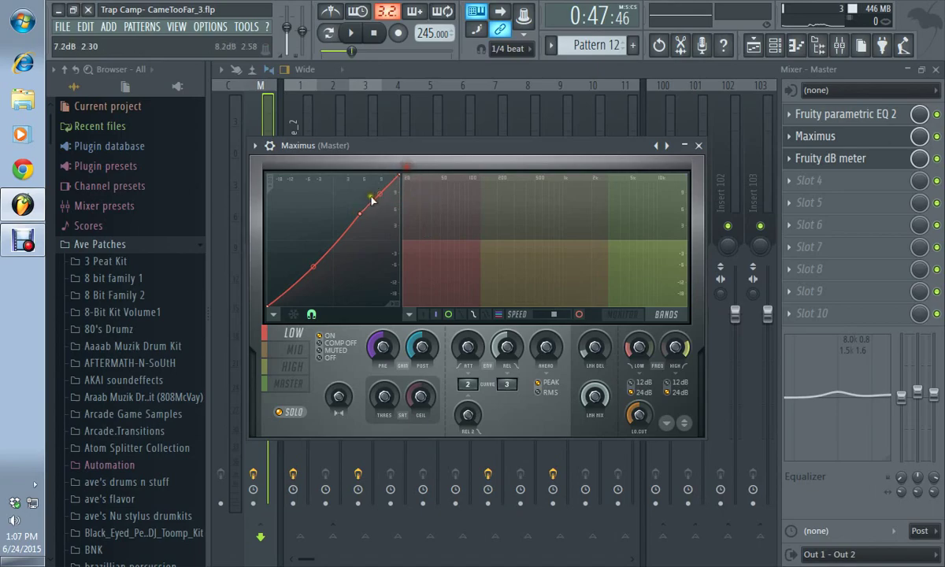
pyautogui.moveTo(311, 261); pyautogui.dragTo(311, 262)
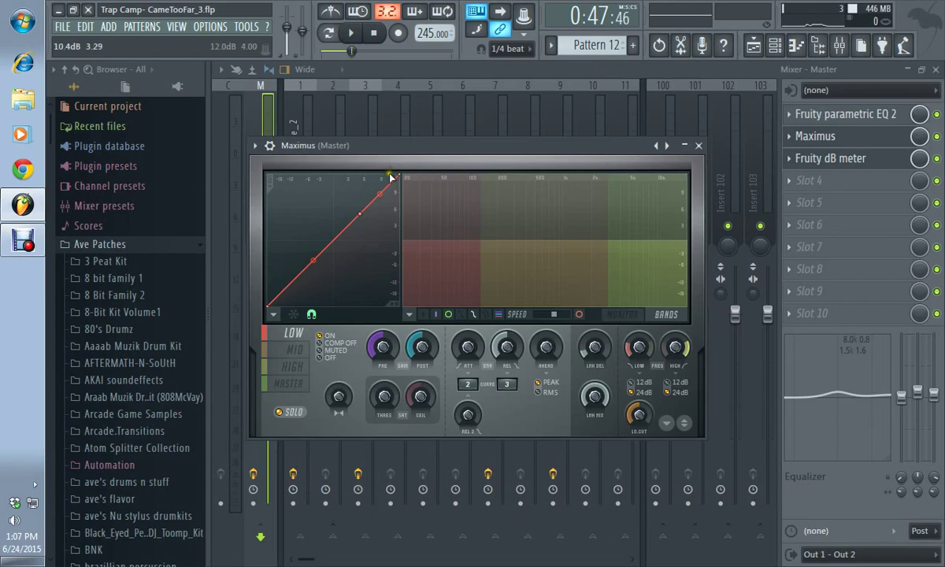
# Flatten the upper section of the LOW curve, bow its first segment strongly upward, and play the soloed band.
pyautogui.moveTo(402, 175); pyautogui.dragTo(401, 211)
pyautogui.moveTo(314, 260); pyautogui.dragTo(234, 149)
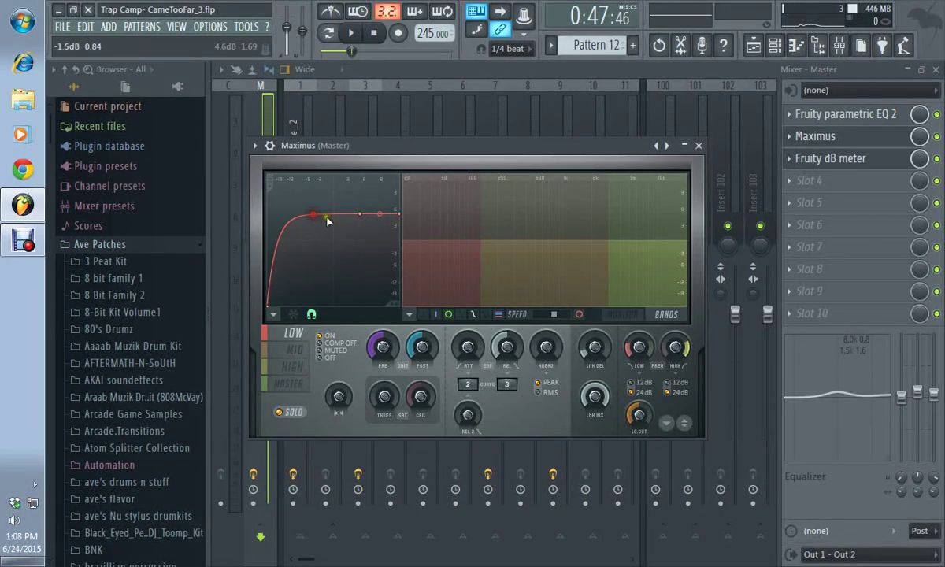
pyautogui.click(353, 34)
pyautogui.click(377, 35)
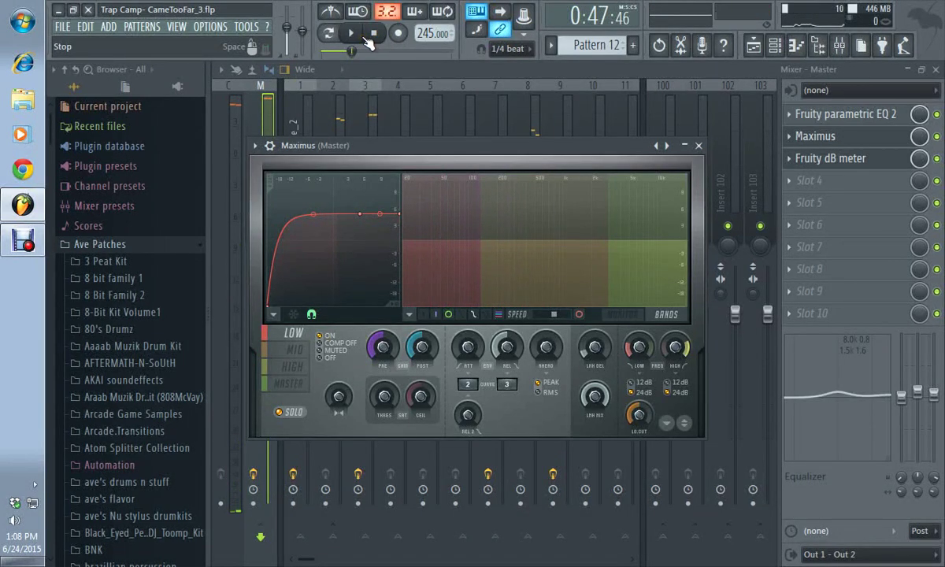
# Select the MASTER band, play the passage, set its first curve segment's tension to 96.50% and play it again.
pyautogui.click(288, 384)
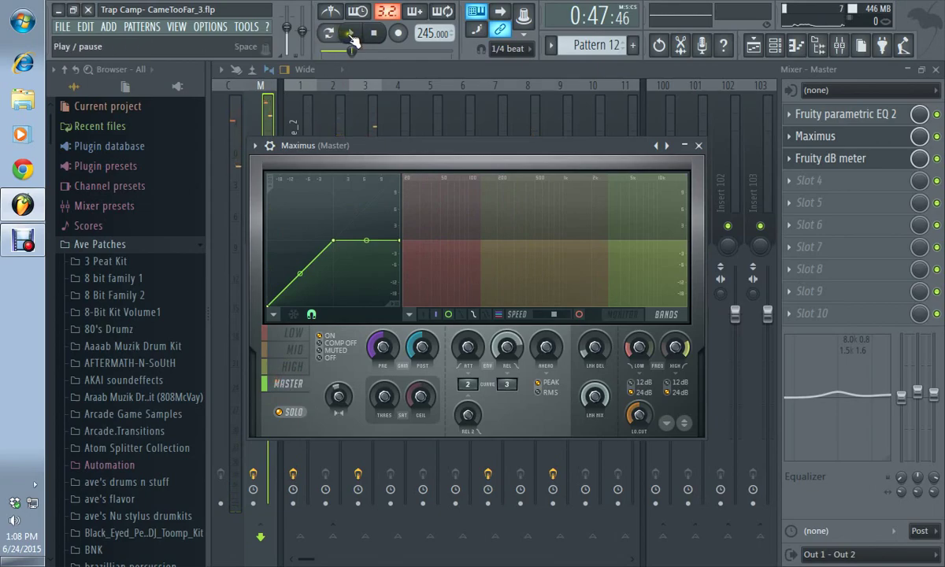
pyautogui.click(349, 34)
pyautogui.click(375, 33)
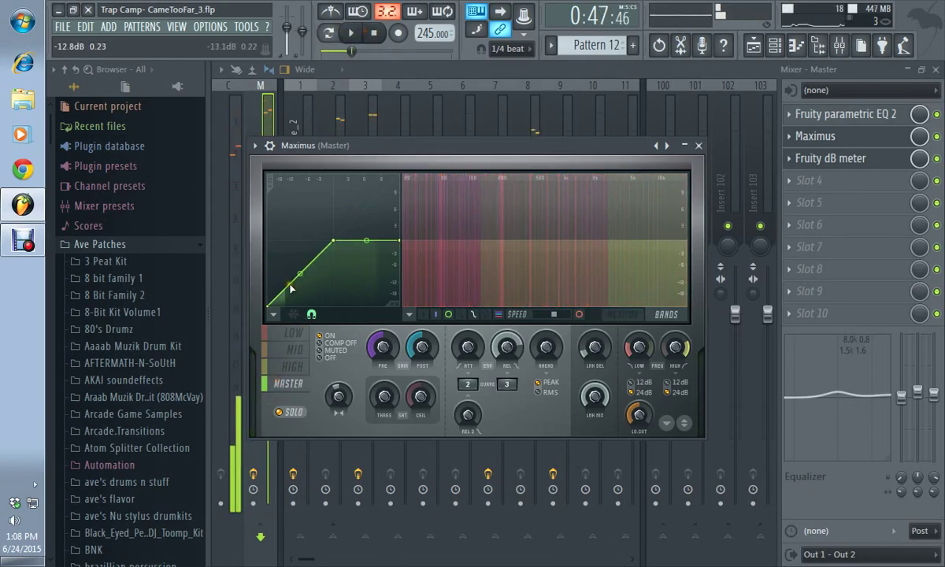
pyautogui.moveTo(299, 273); pyautogui.dragTo(300, 240)
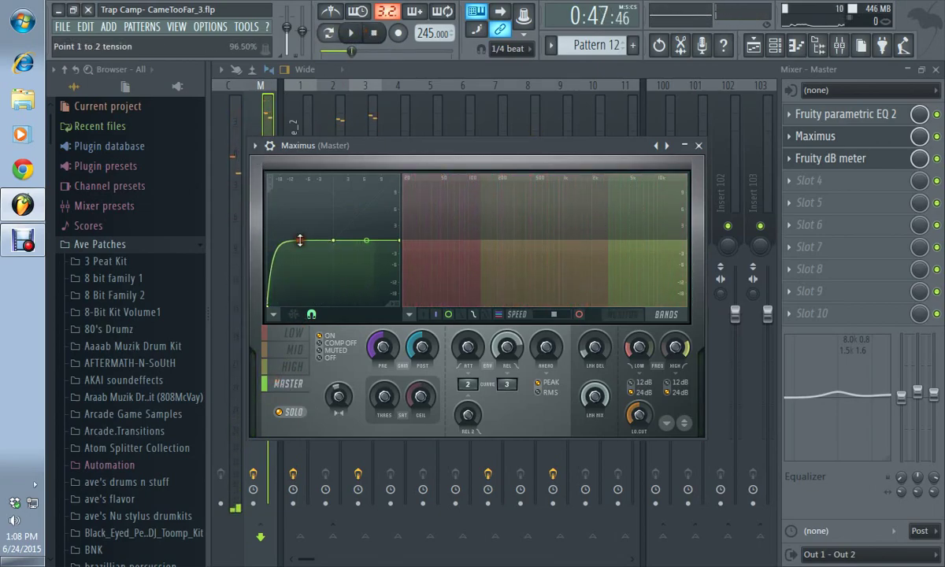
pyautogui.click(350, 33)
pyautogui.click(375, 33)
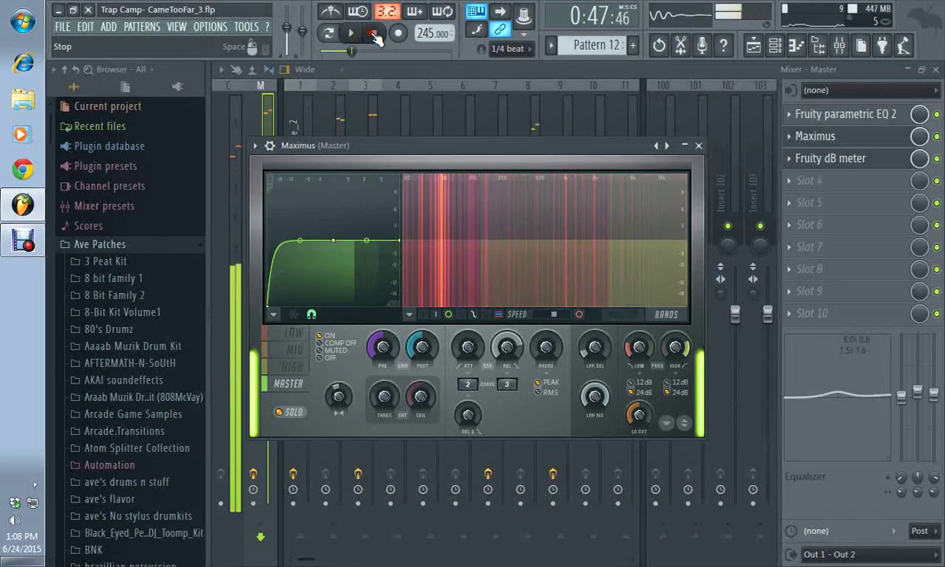
# Select the LOW band with solo active and play the passage to hear its strongly bowed compression curve.
pyautogui.click(294, 413)
pyautogui.click(304, 333)
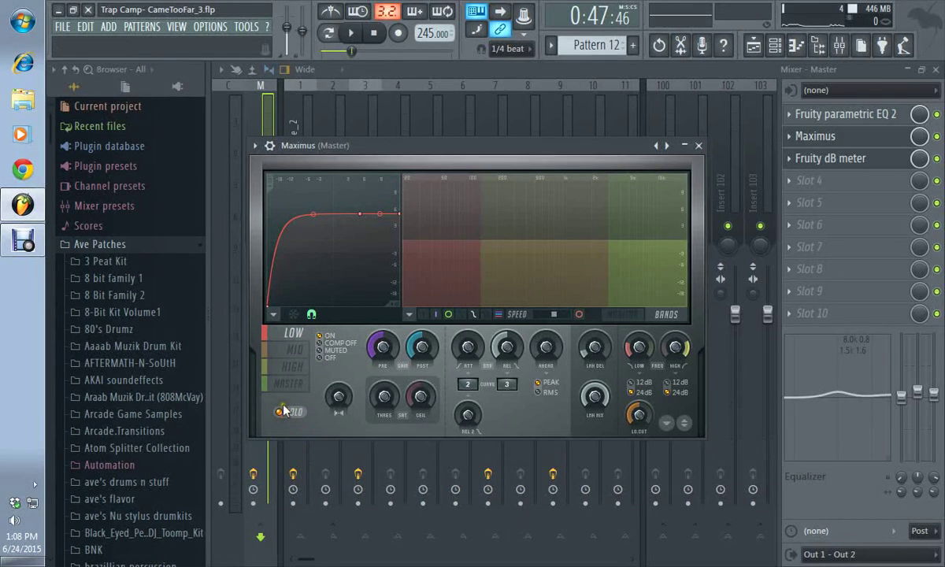
pyautogui.click(352, 33)
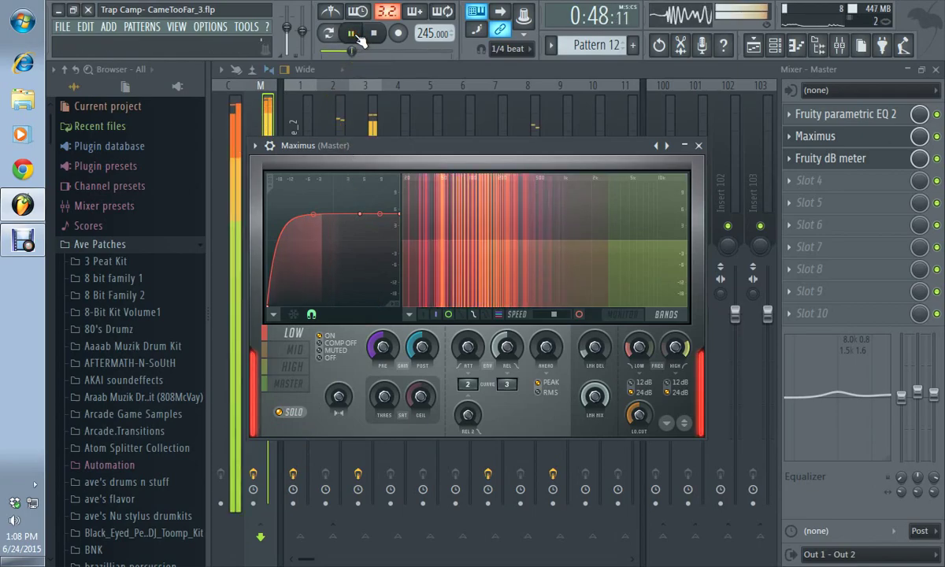
pyautogui.click(373, 33)
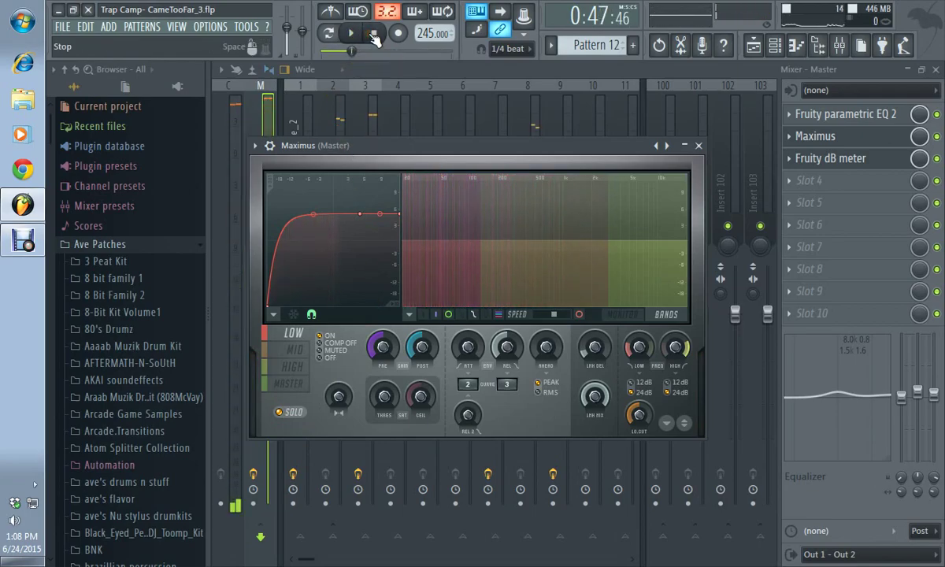
# Lower the LOW curve's first-segment tension to 16.00%, then play the passage soloed and again in the full mix.
pyautogui.click(293, 350)
pyautogui.click(293, 333)
pyautogui.moveTo(293, 224); pyautogui.dragTo(282, 300)
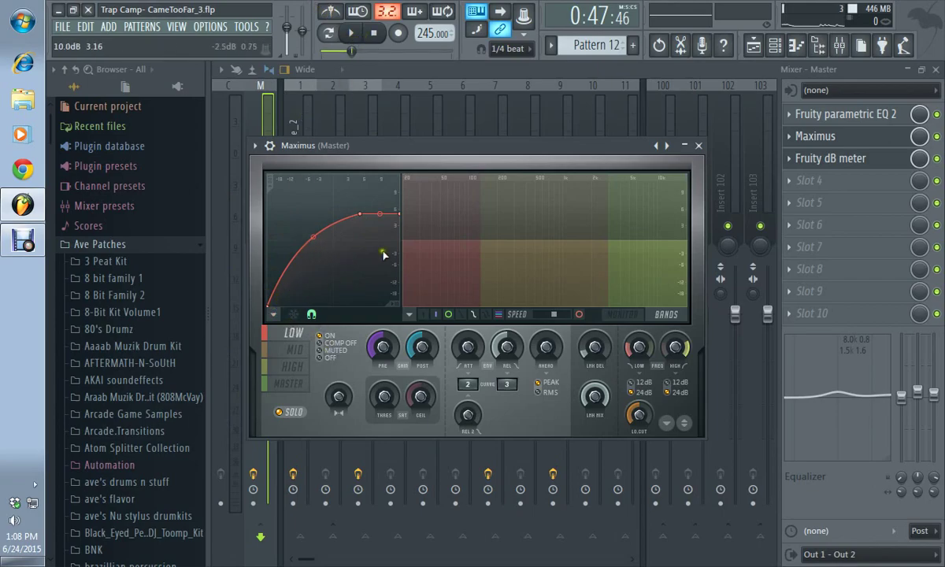
pyautogui.click(353, 38)
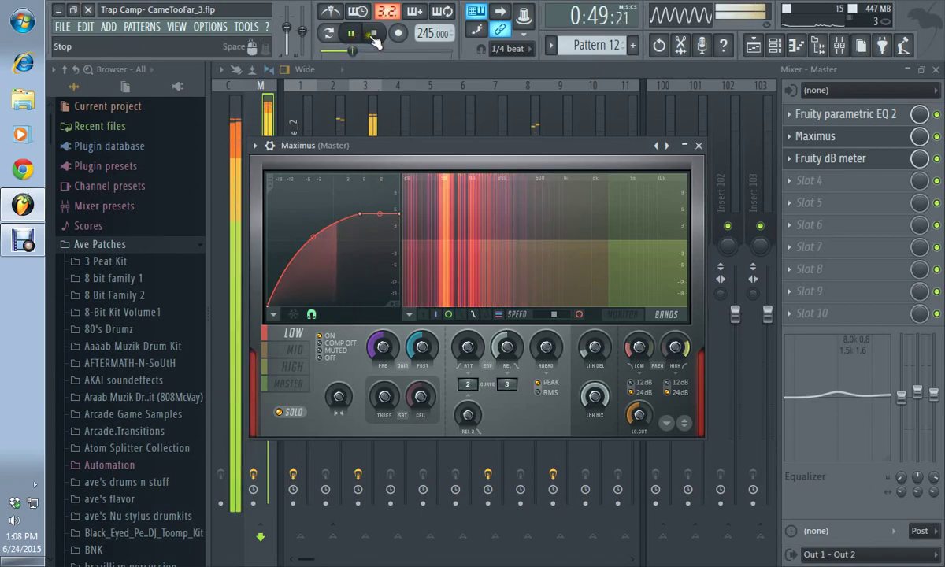
pyautogui.click(374, 35)
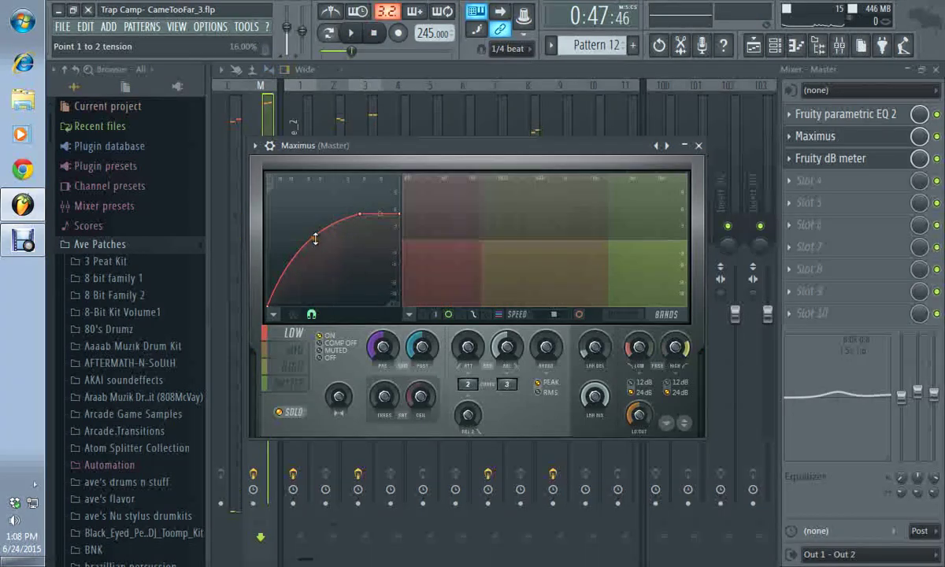
pyautogui.press('space')
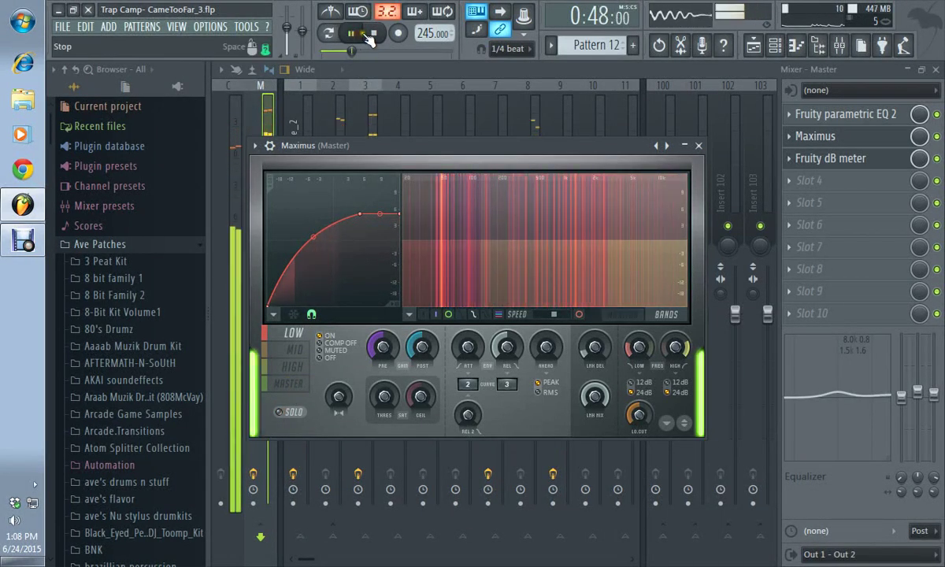
pyautogui.click(371, 36)
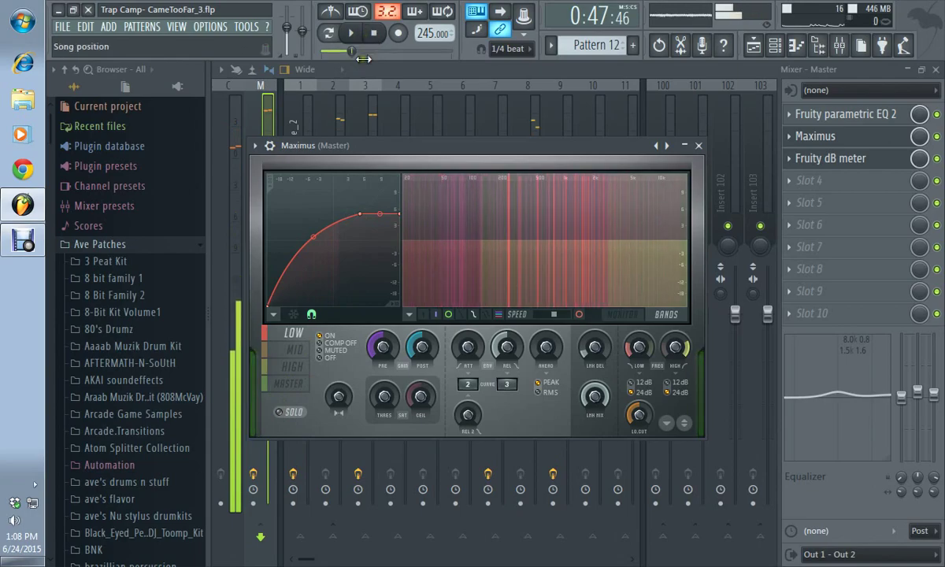
# Straighten the first segment of the MASTER band's compression curve into a diagonal line up to its knee.
pyautogui.click(285, 383)
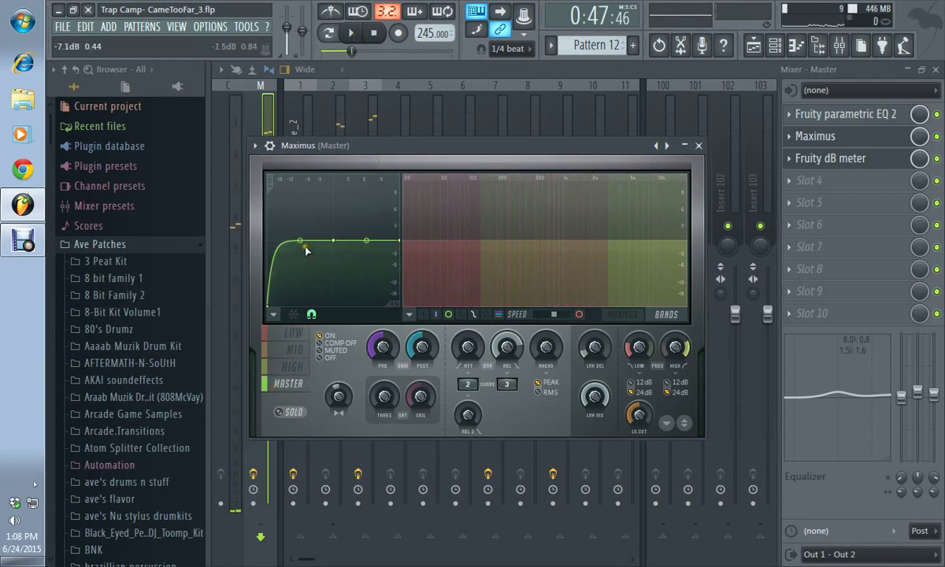
pyautogui.moveTo(300, 245); pyautogui.dragTo(333, 302)
pyautogui.moveTo(335, 385); pyautogui.dragTo(339, 384)
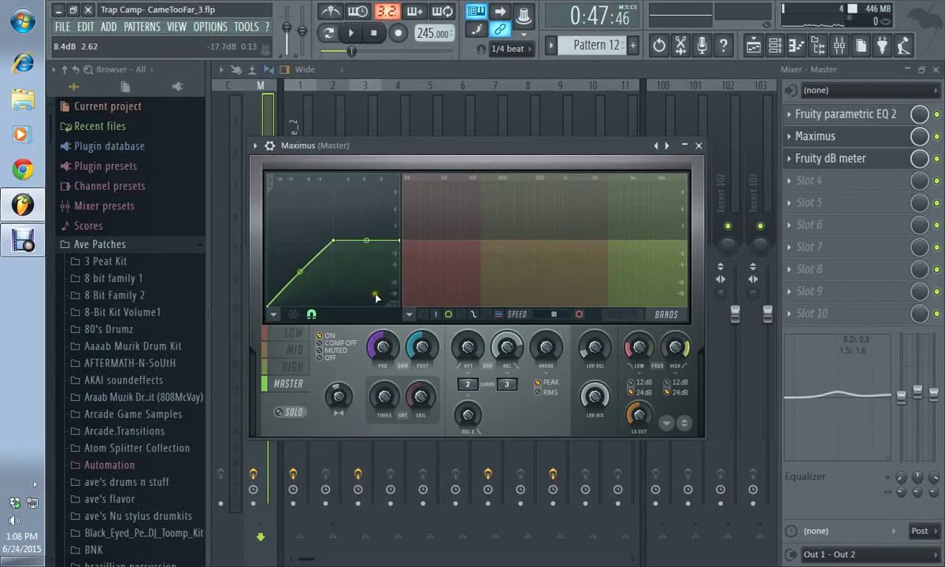
# Select the LOW band and play the full mix with the straightened MASTER curve.
pyautogui.click(291, 333)
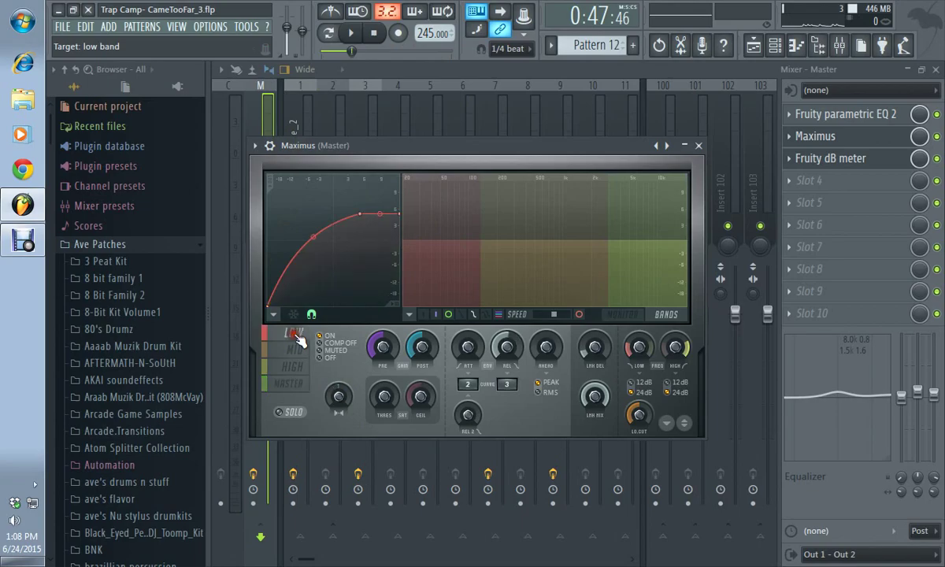
pyautogui.press('space')
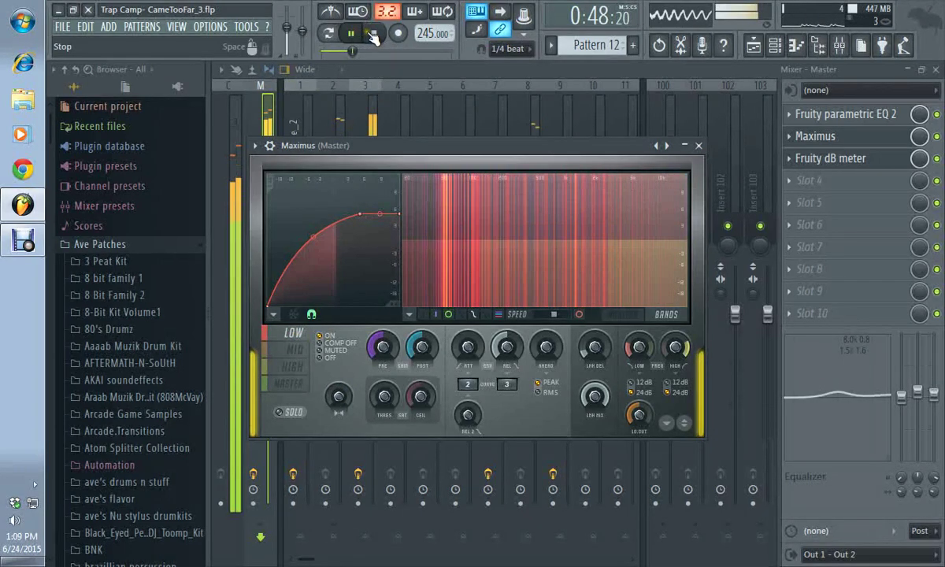
pyautogui.click(373, 33)
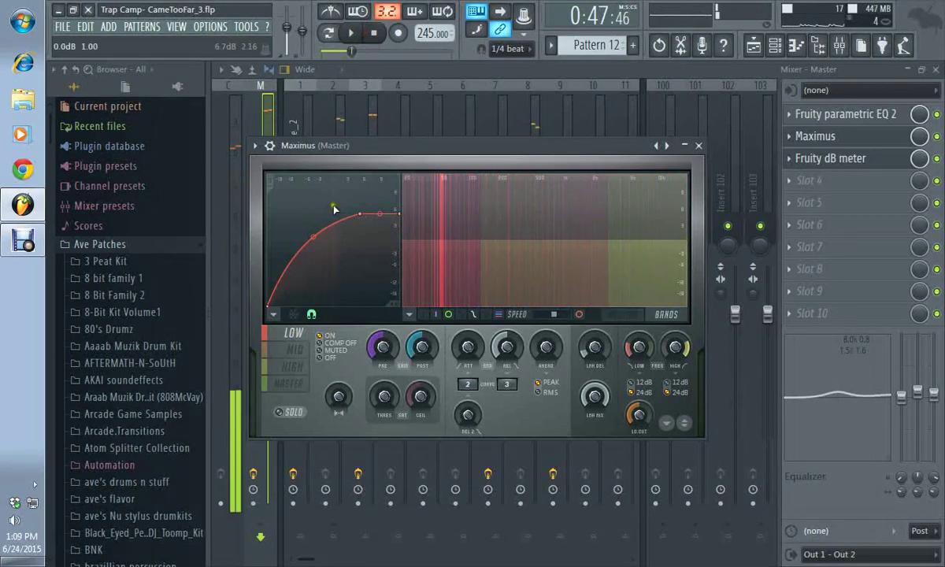
# Raise the HIGH band curve's knee and flat upper section to the same level as the LOW curve.
pyautogui.click(287, 356)
pyautogui.click(291, 367)
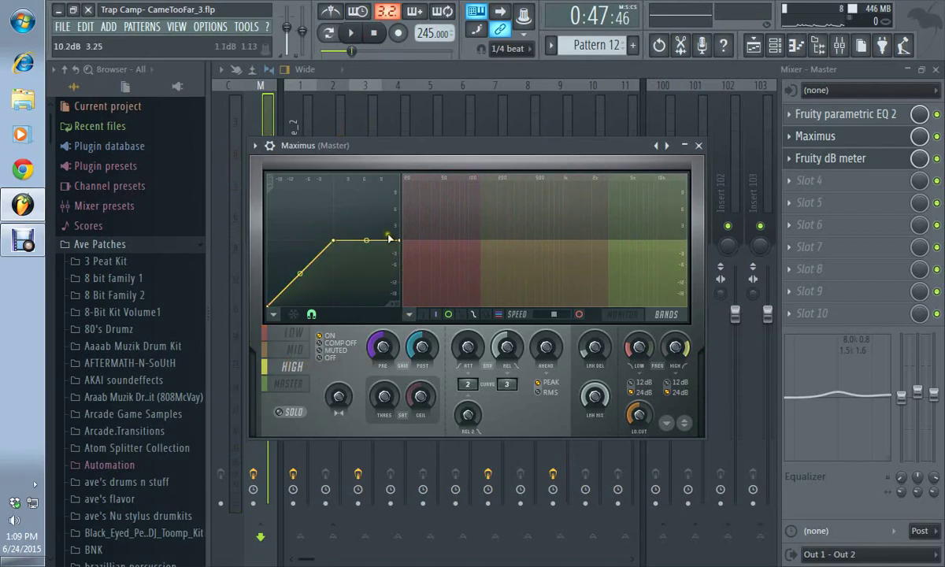
pyautogui.moveTo(337, 245); pyautogui.dragTo(400, 214)
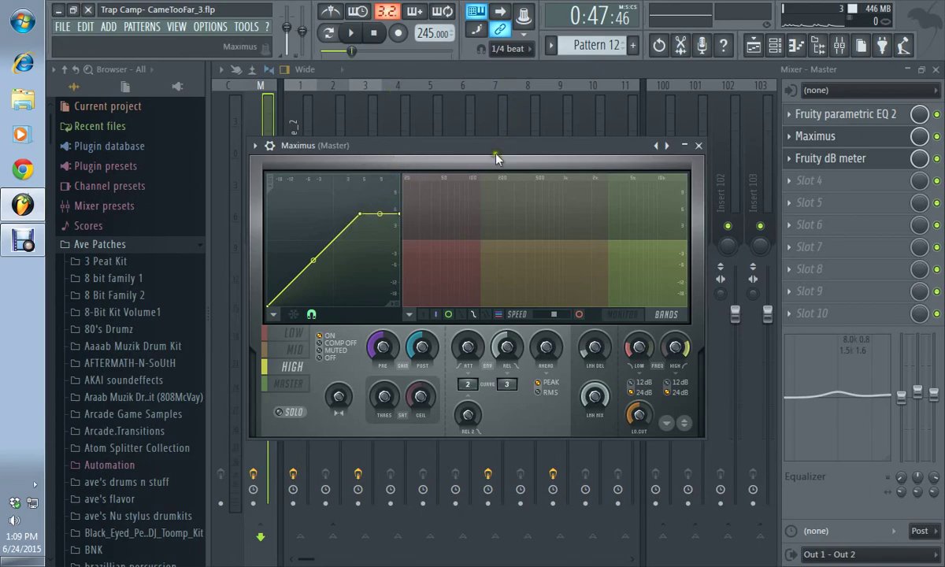
# Check the LOW and MASTER curves, then return the HIGH curve's knee and flat upper section to 0.0 dB.
pyautogui.click(309, 336)
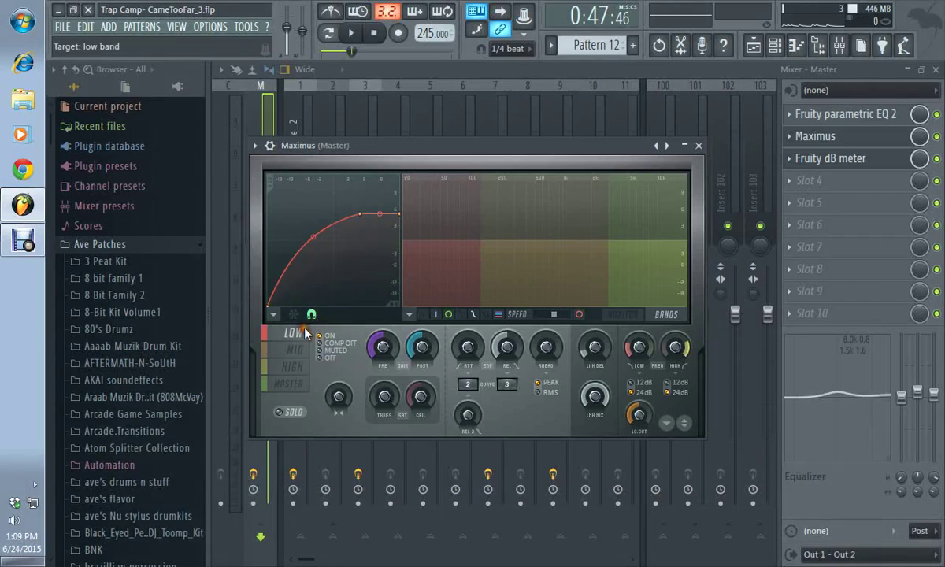
pyautogui.click(293, 386)
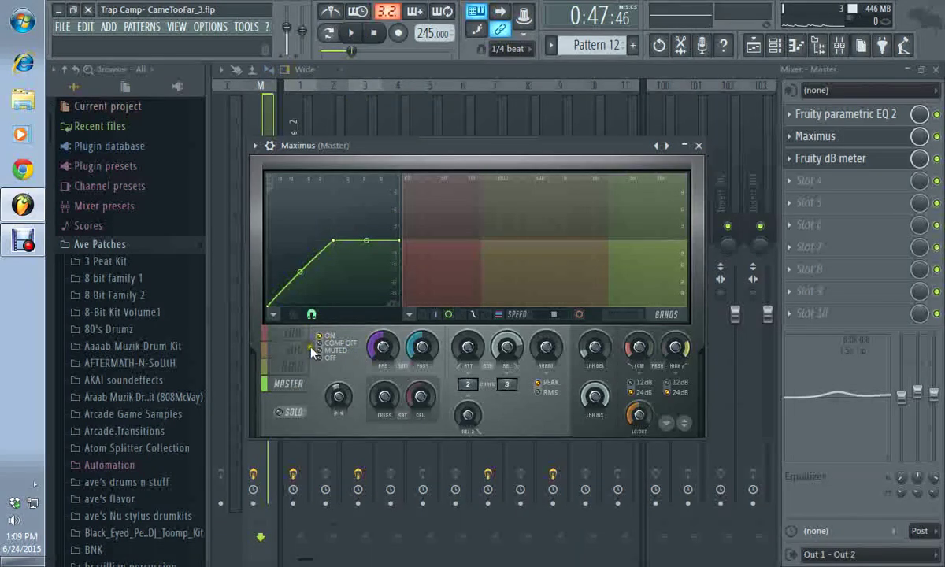
pyautogui.click(293, 366)
pyautogui.moveTo(360, 215); pyautogui.dragTo(340, 240)
pyautogui.moveTo(401, 218); pyautogui.dragTo(424, 261)
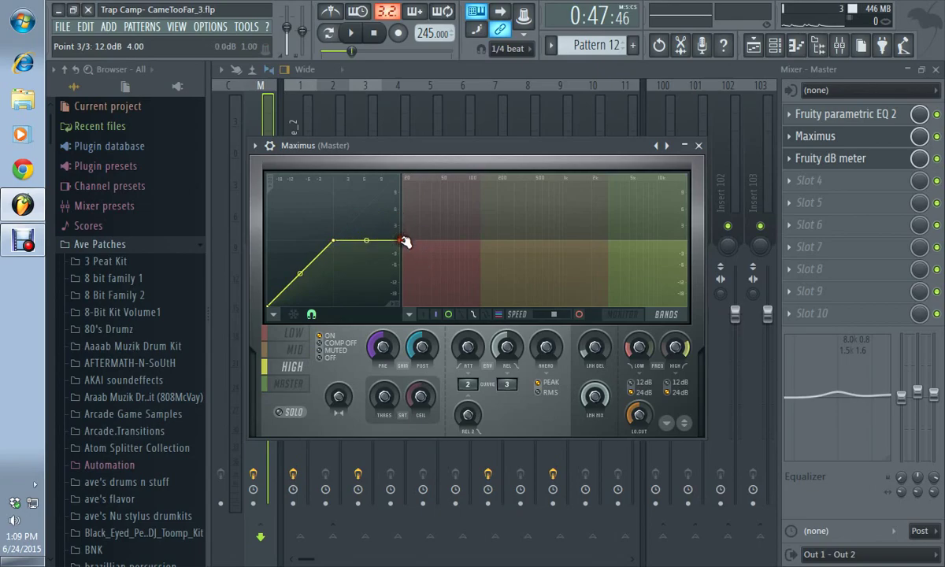
# Raise the MASTER band curve's knee well above 0 dB and lift its end point level with it.
pyautogui.click(306, 384)
pyautogui.moveTo(341, 243); pyautogui.dragTo(361, 212)
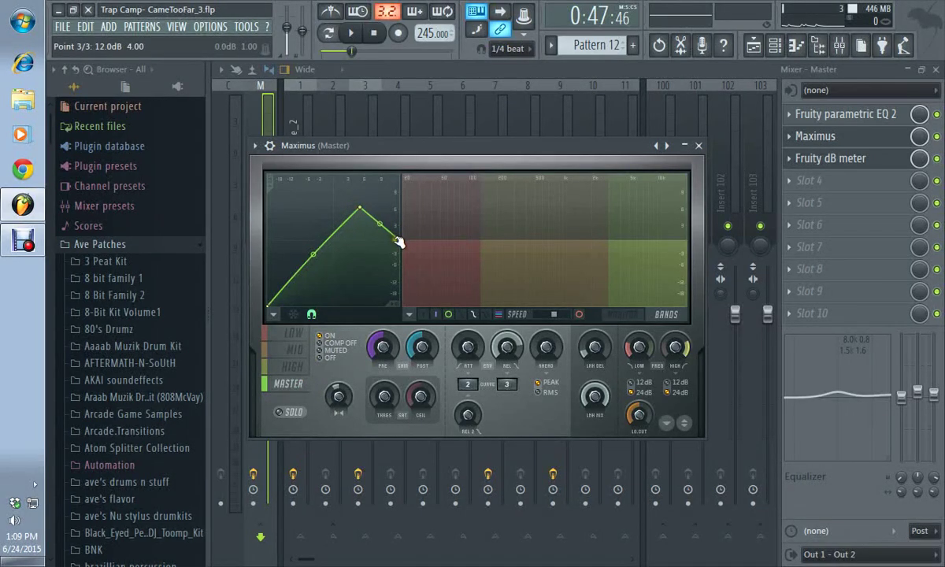
pyautogui.moveTo(401, 241); pyautogui.dragTo(403, 209)
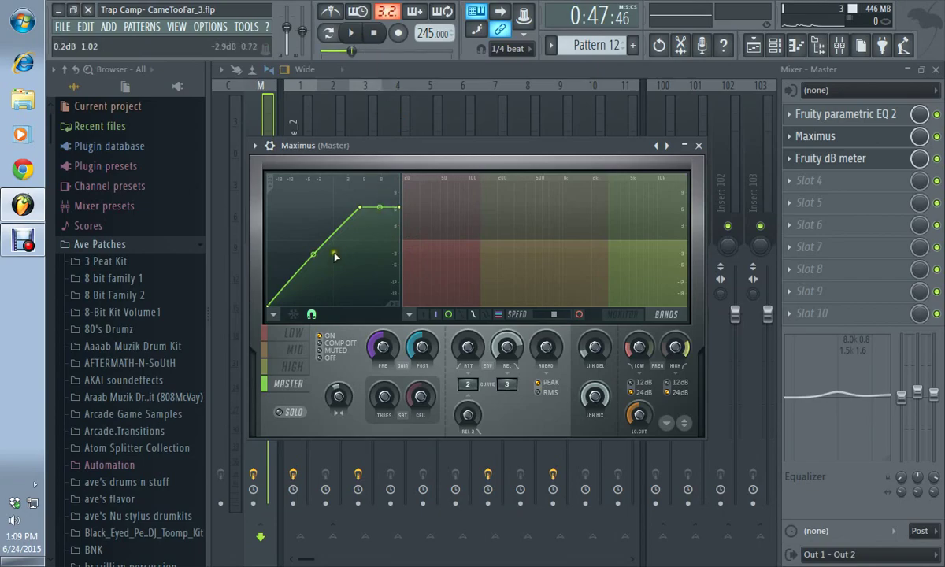
# Shift the MASTER curve's knee slightly toward higher input, straighten its first segment again and play the passage.
pyautogui.moveTo(315, 252); pyautogui.dragTo(315, 257)
pyautogui.moveTo(363, 210); pyautogui.dragTo(368, 207)
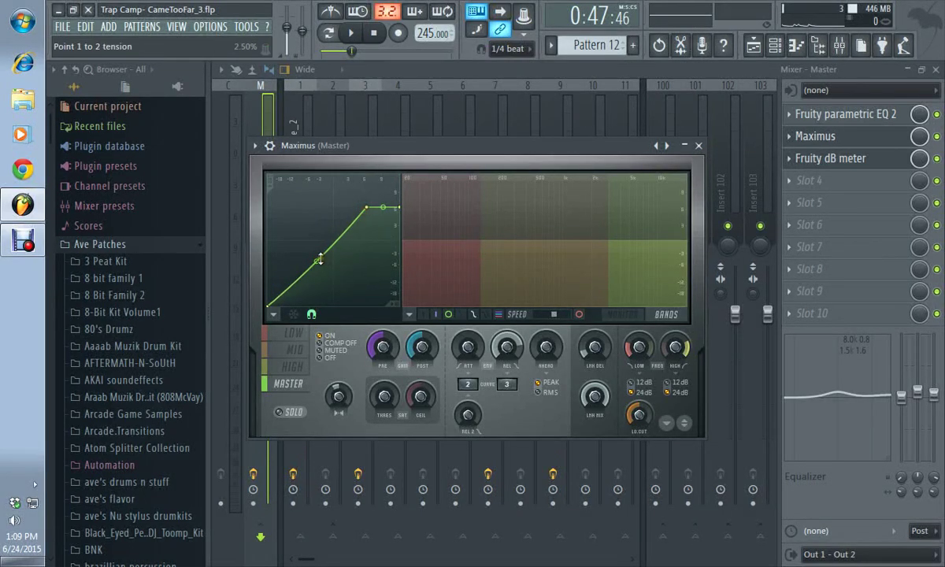
pyautogui.moveTo(312, 260); pyautogui.dragTo(308, 256)
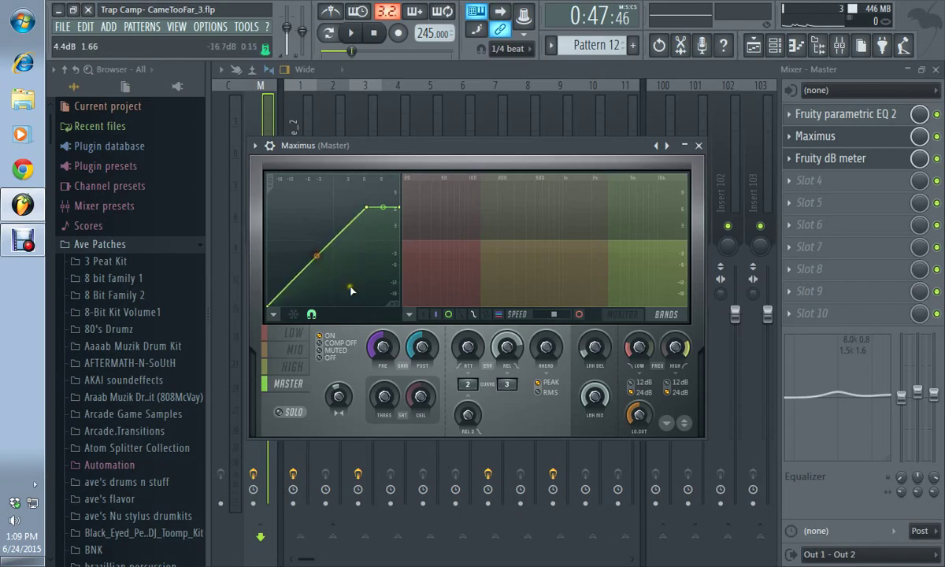
pyautogui.click(353, 33)
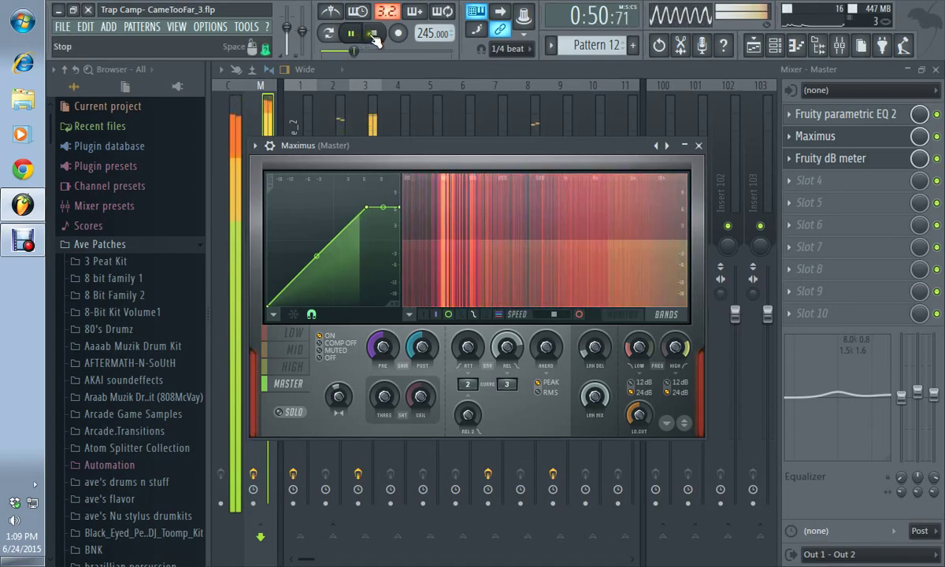
pyautogui.click(375, 36)
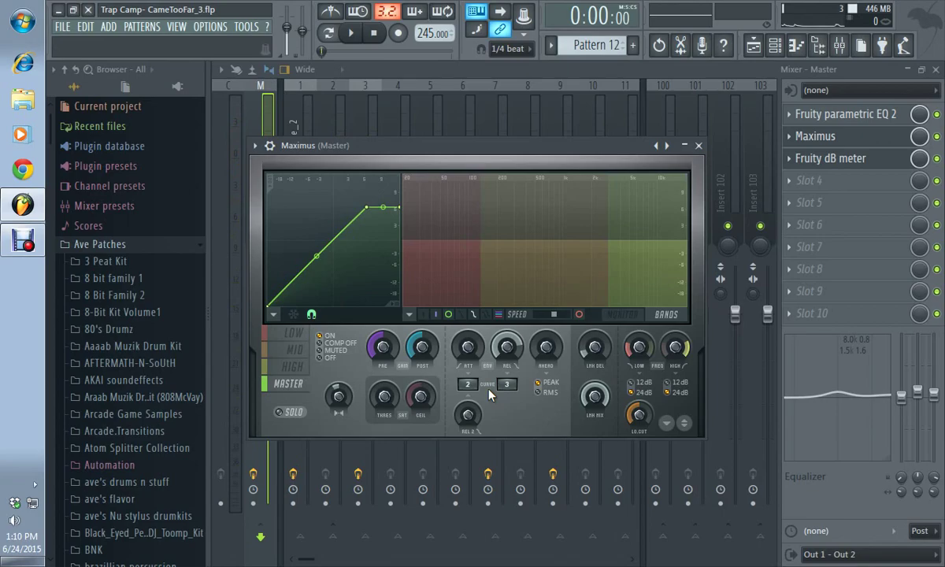
# Play the song's opening, then move the song position to 0:55:56 and play the passage there.
pyautogui.click(357, 34)
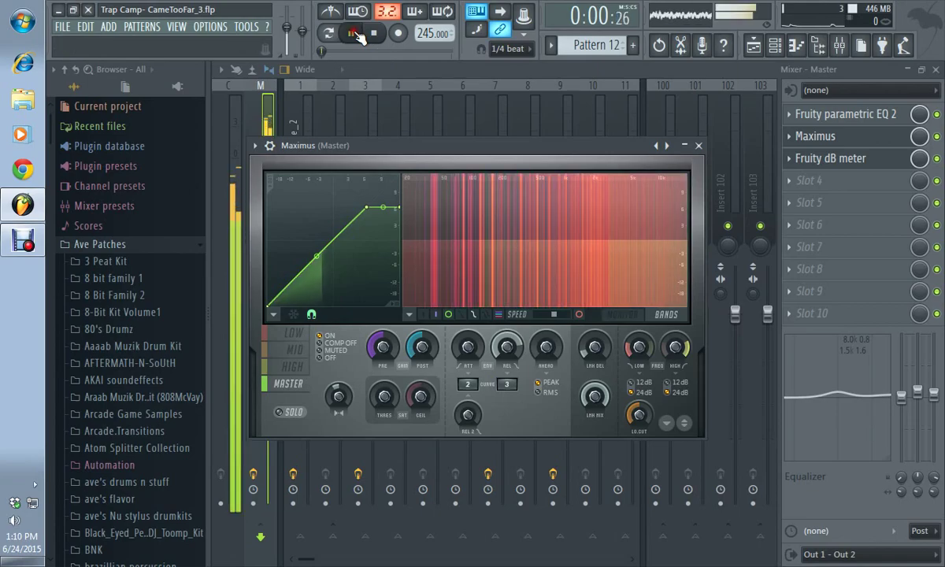
pyautogui.moveTo(323, 52); pyautogui.dragTo(357, 52)
pyautogui.click(352, 34)
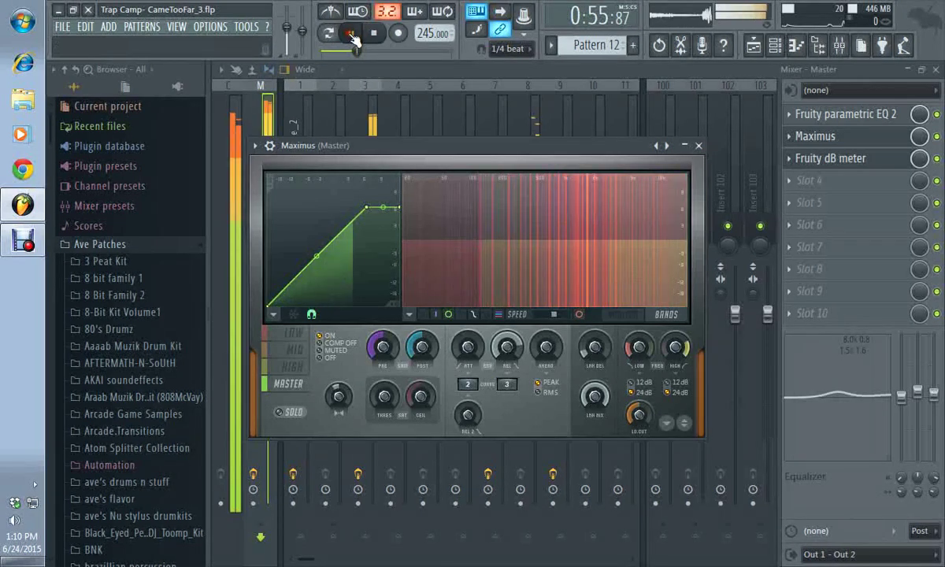
pyautogui.click(373, 35)
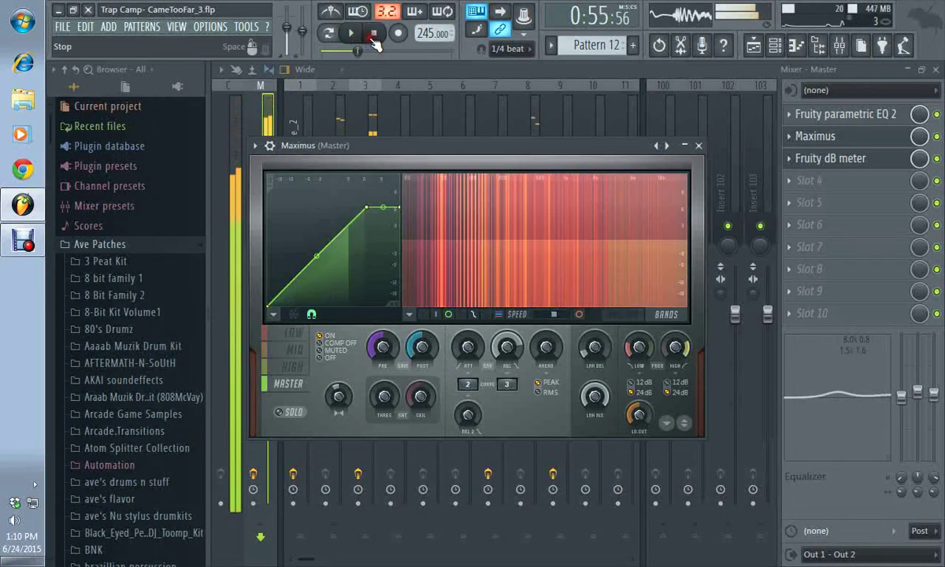
# Try lowering the MASTER curve's knee and flat section to just above 0 dB, play it, and raise both back to 6.4 dB.
pyautogui.moveTo(368, 208); pyautogui.dragTo(399, 235)
pyautogui.click(351, 34)
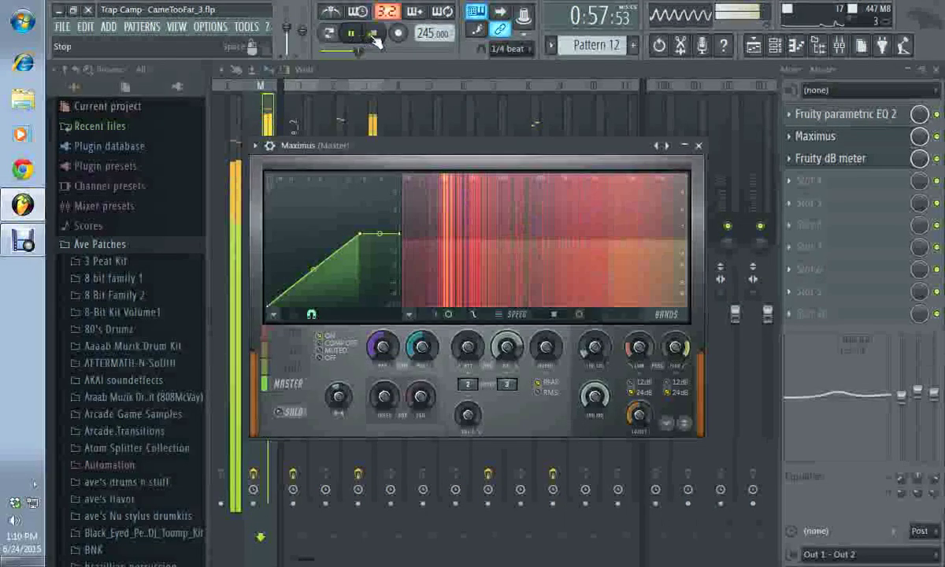
pyautogui.click(374, 33)
pyautogui.moveTo(360, 232); pyautogui.dragTo(409, 207)
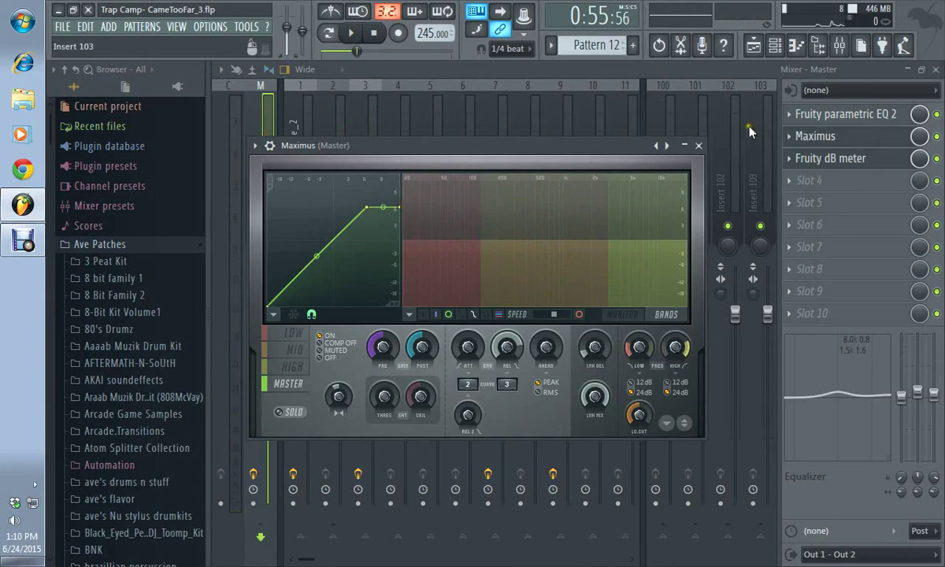
# Open the Fruity dB meter on the Master track and play the passage to check the output level.
pyautogui.click(831, 159)
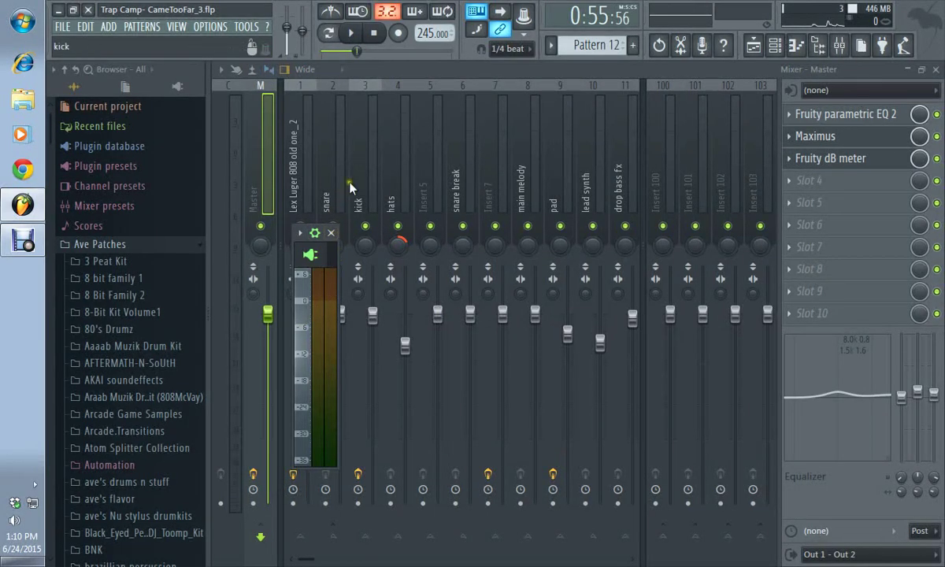
pyautogui.click(351, 33)
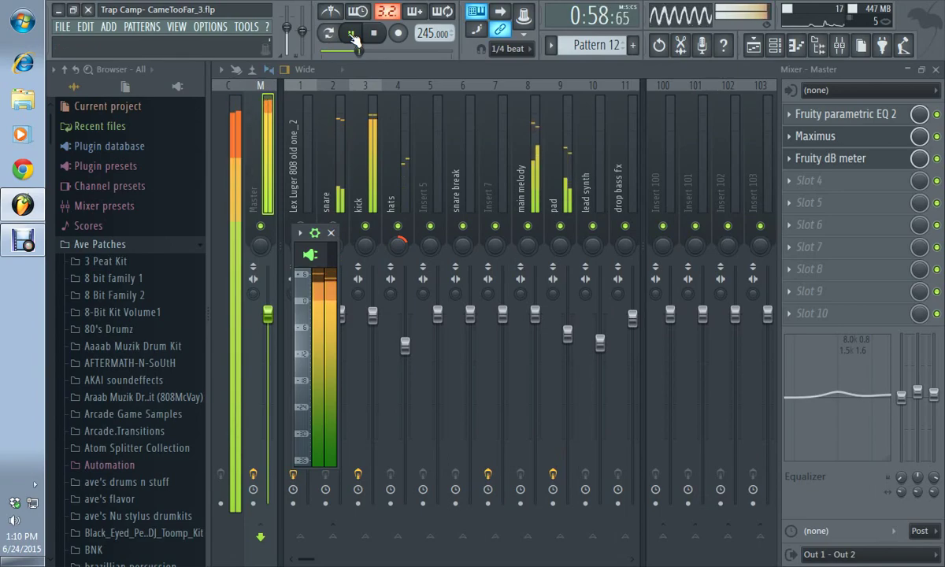
pyautogui.click(375, 33)
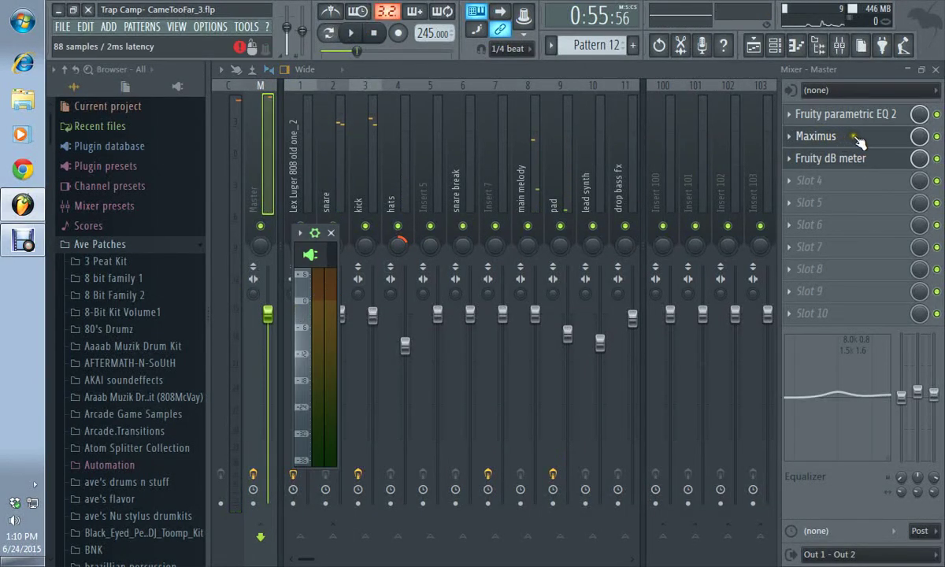
# Reopen Maximus, lower the MASTER curve's knee and flat upper section slightly, keeping them level, and play the passage.
pyautogui.click(804, 139)
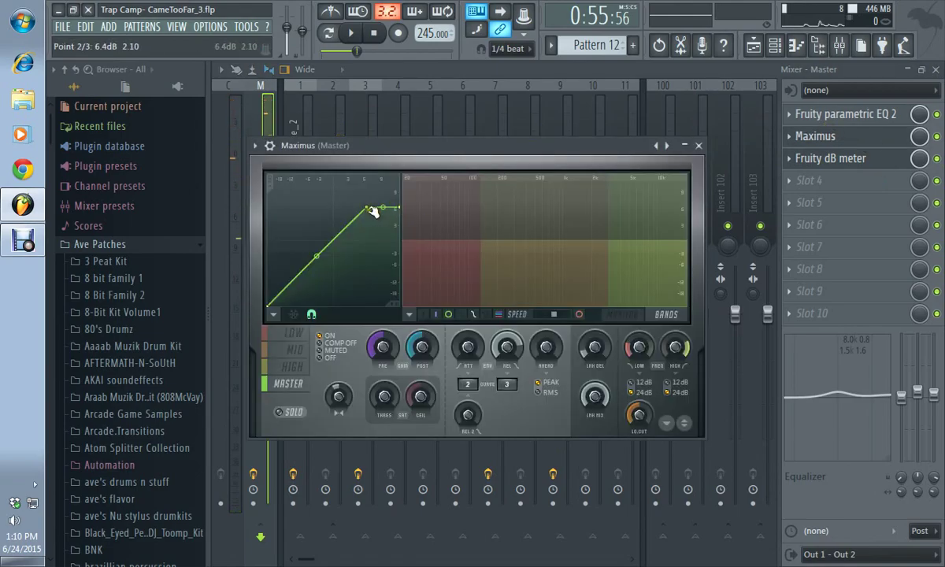
pyautogui.moveTo(366, 207); pyautogui.dragTo(401, 214)
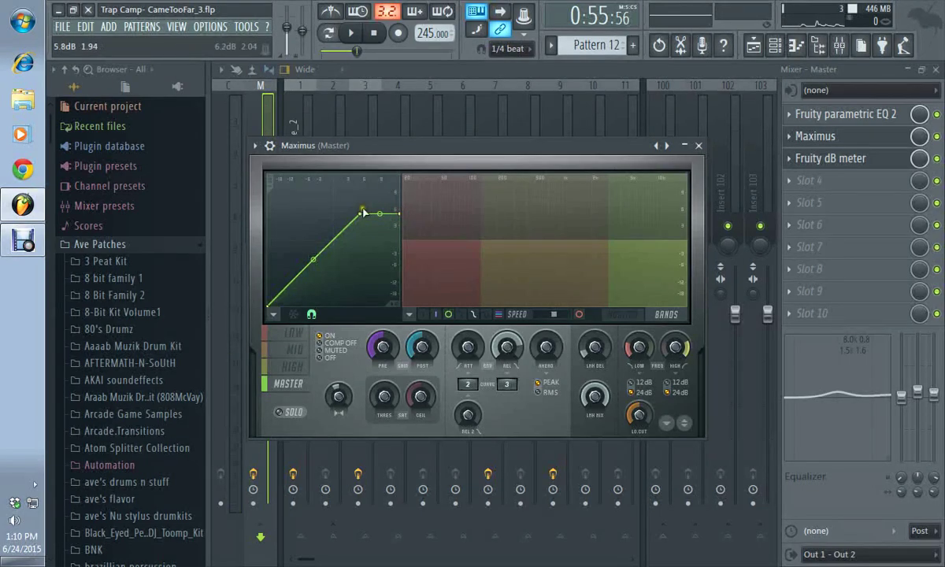
pyautogui.click(355, 37)
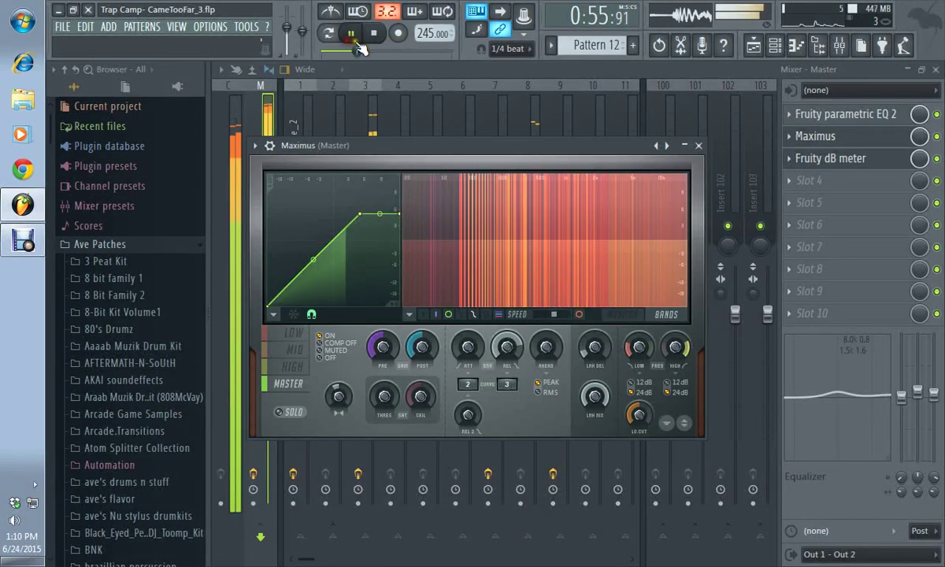
# Check the output level on the Master track's Fruity dB meter while the passage plays, and stop playback.
pyautogui.click(838, 162)
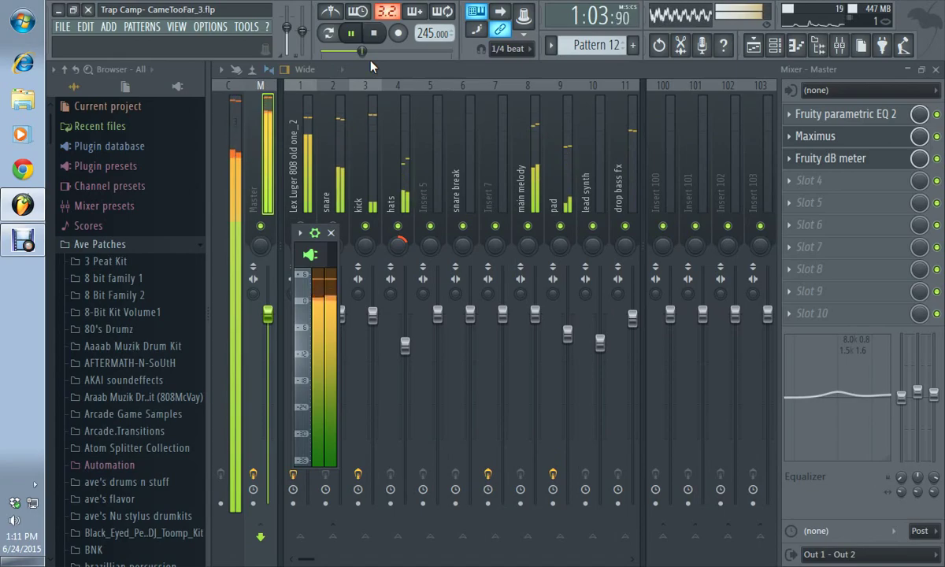
pyautogui.click(373, 34)
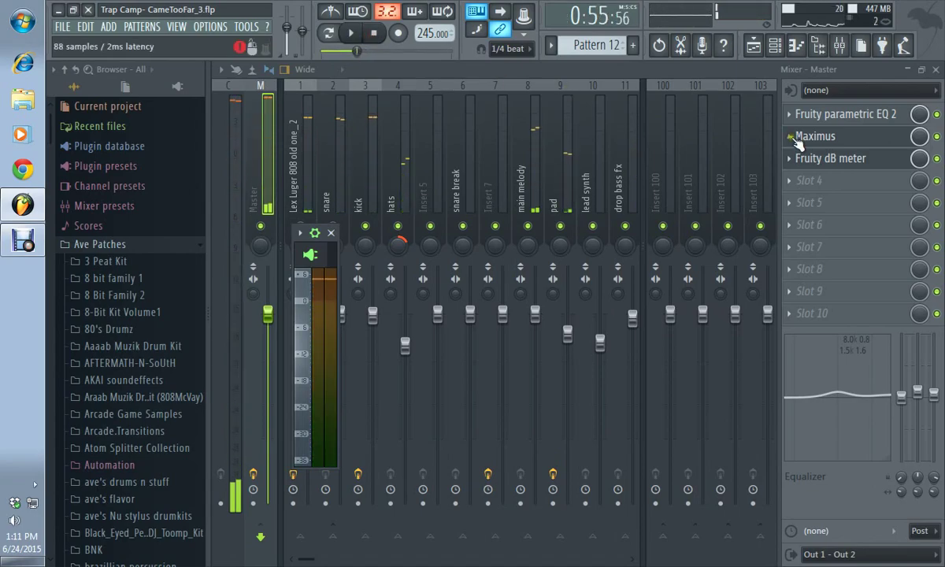
# Reopen Maximus, reduce the upward bulge of the LOW band's compression curve, and play the passage.
pyautogui.click(859, 138)
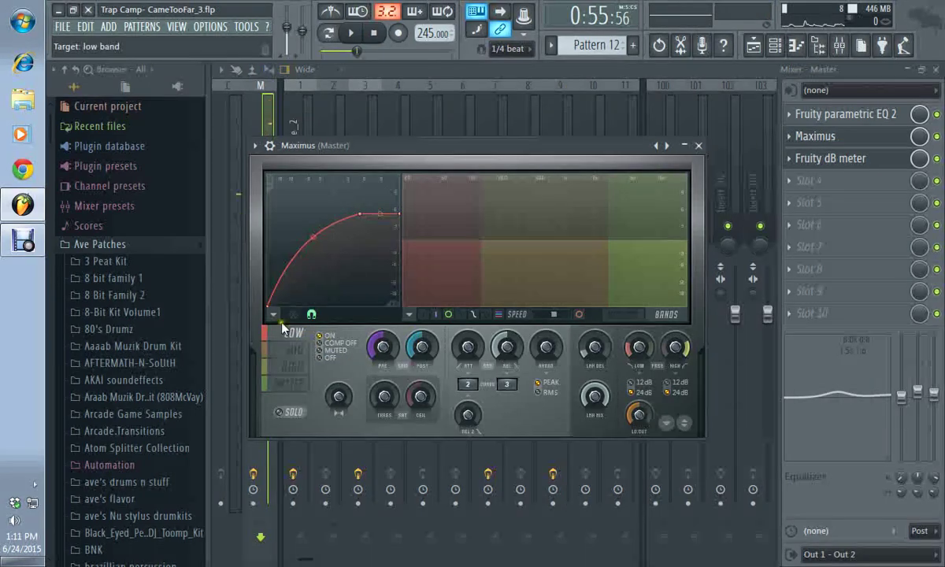
pyautogui.moveTo(314, 237); pyautogui.dragTo(314, 274)
pyautogui.click(352, 34)
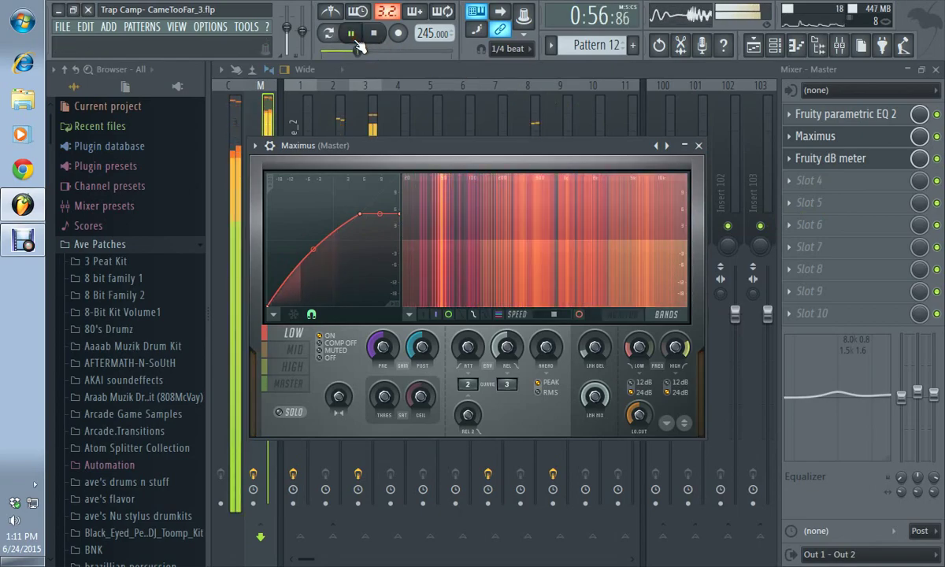
pyautogui.click(375, 34)
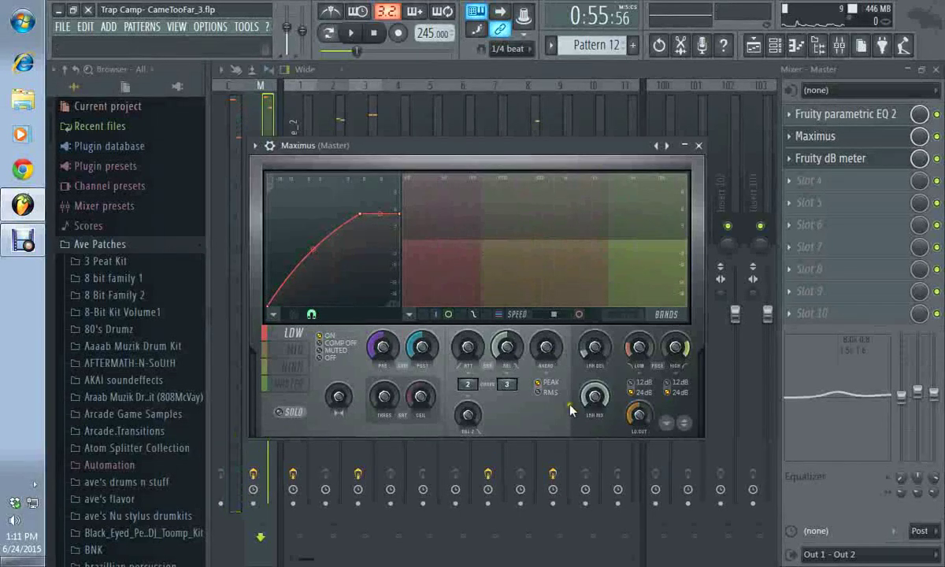
# Play the passage with Maximus bypassed on the Master track for comparison.
pyautogui.click(874, 132)
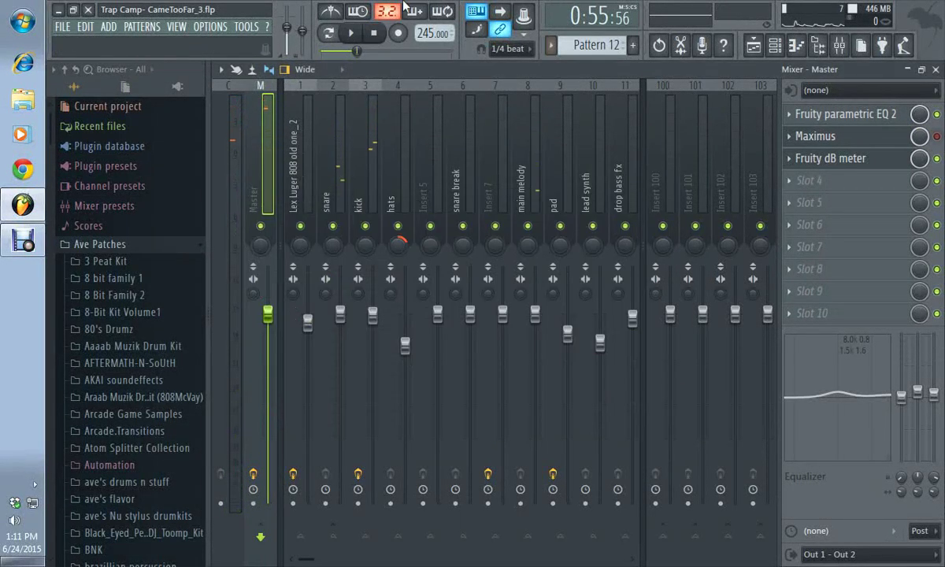
pyautogui.press('space')
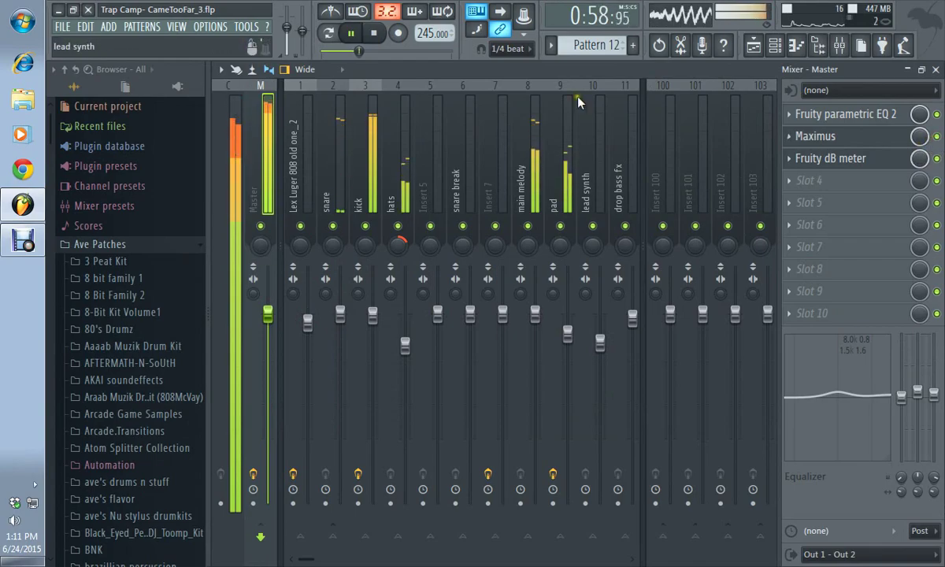
pyautogui.press('space')
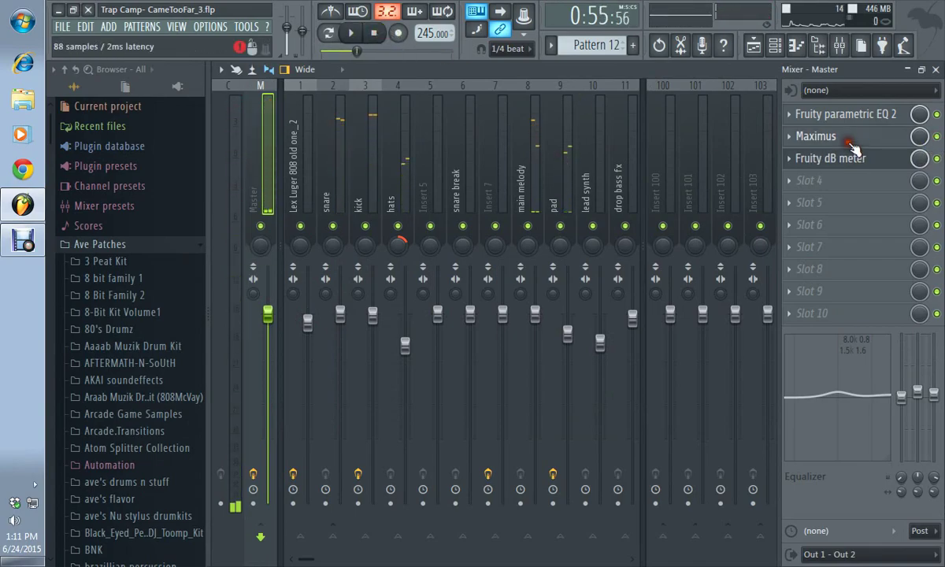
# Reopen Maximus and narrow the LOW band's stereo separation toward mono.
pyautogui.click(849, 142)
pyautogui.click(282, 355)
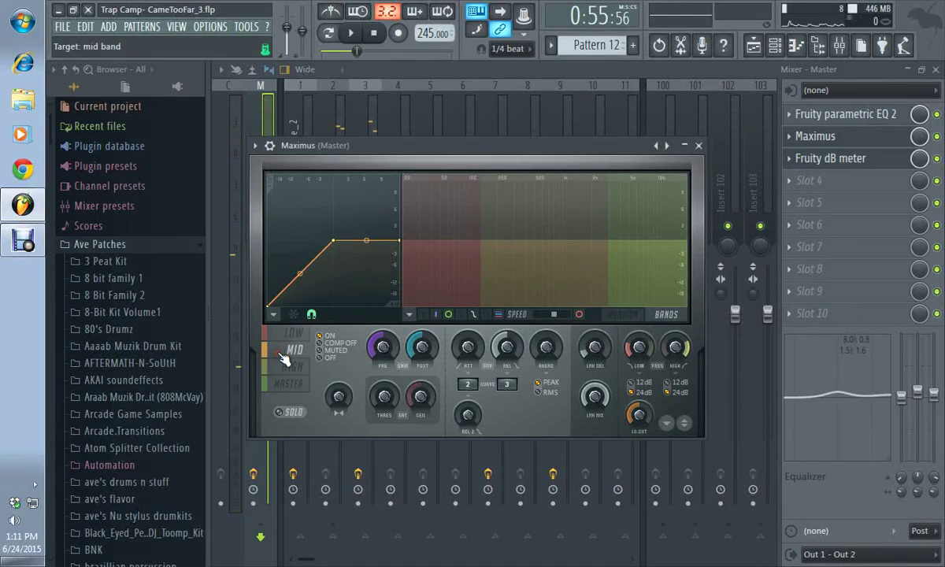
pyautogui.click(301, 334)
pyautogui.moveTo(344, 403); pyautogui.dragTo(340, 400)
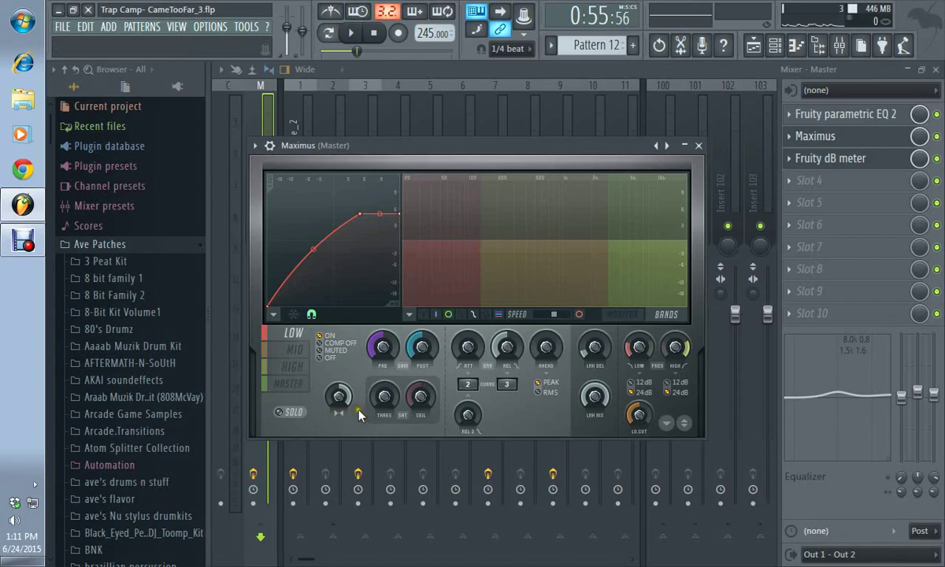
pyautogui.moveTo(349, 404); pyautogui.dragTo(340, 392)
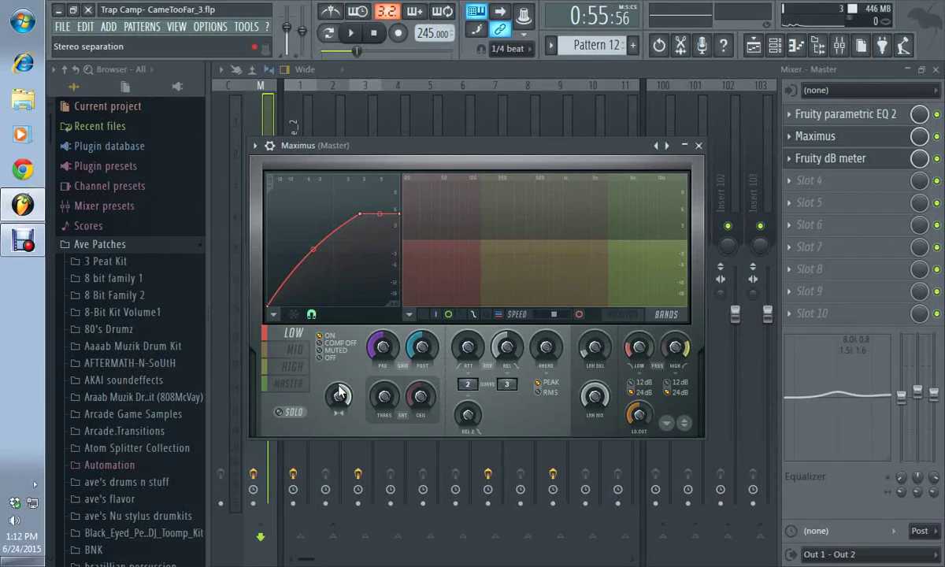
# Widen the MID band's stereo separation slightly and raise the band's level in the band display.
pyautogui.click(308, 359)
pyautogui.moveTo(318, 384); pyautogui.dragTo(360, 425)
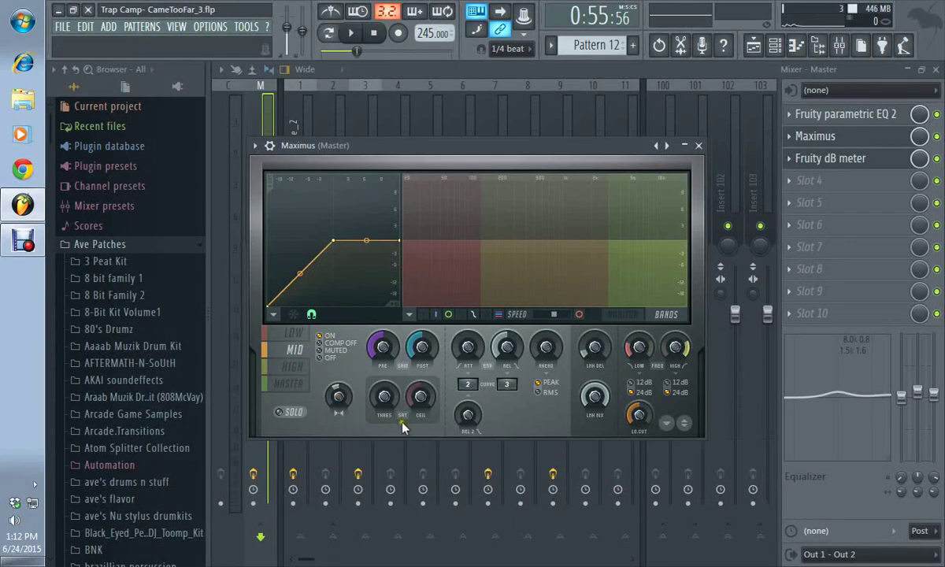
pyautogui.moveTo(551, 241)
pyautogui.mouseDown()
pyautogui.moveTo(562, 202)
pyautogui.moveTo(528, 187)
pyautogui.moveTo(552, 241)
pyautogui.mouseUp()
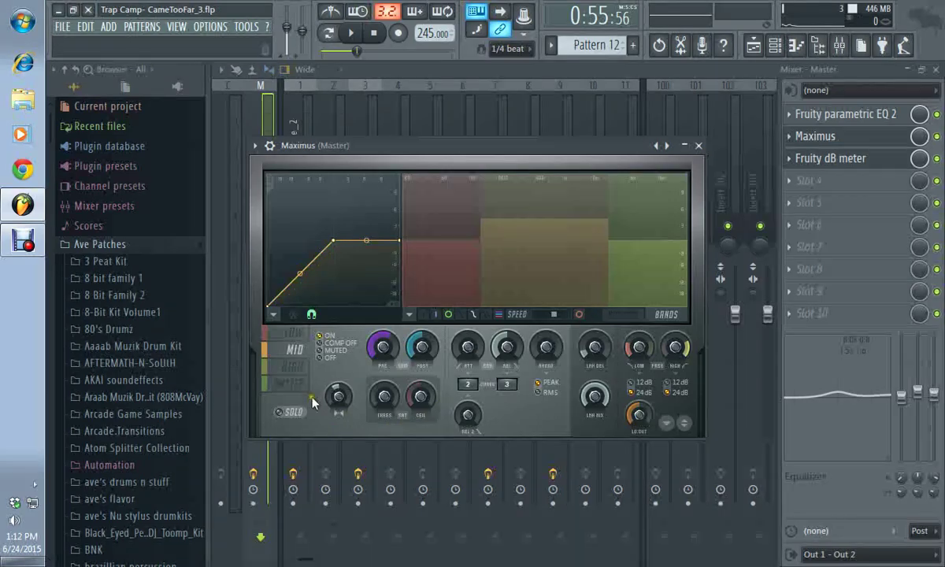
# Solo the MID band and play the passage with the raised level and again with the level reset to 0 dB.
pyautogui.click(285, 412)
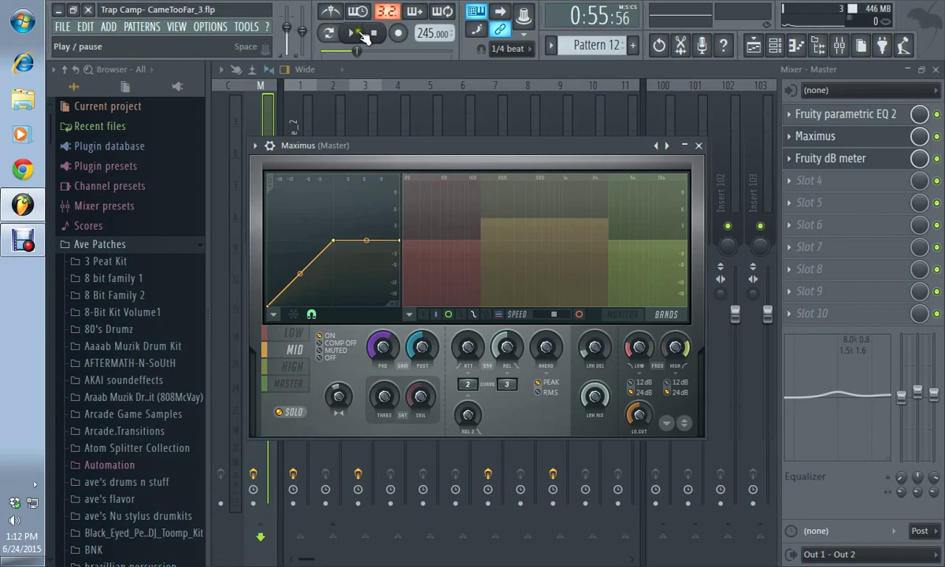
pyautogui.click(352, 33)
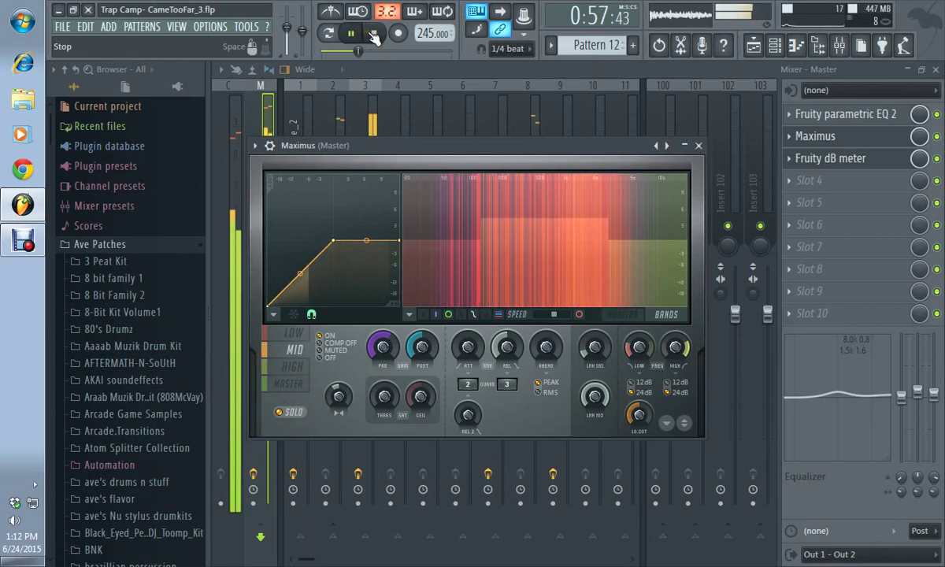
pyautogui.click(374, 33)
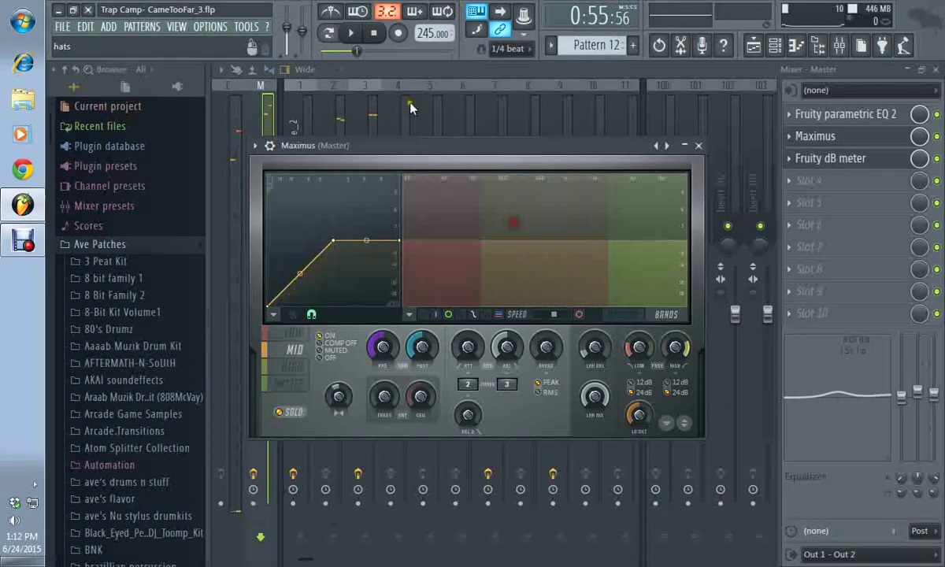
pyautogui.click(354, 33)
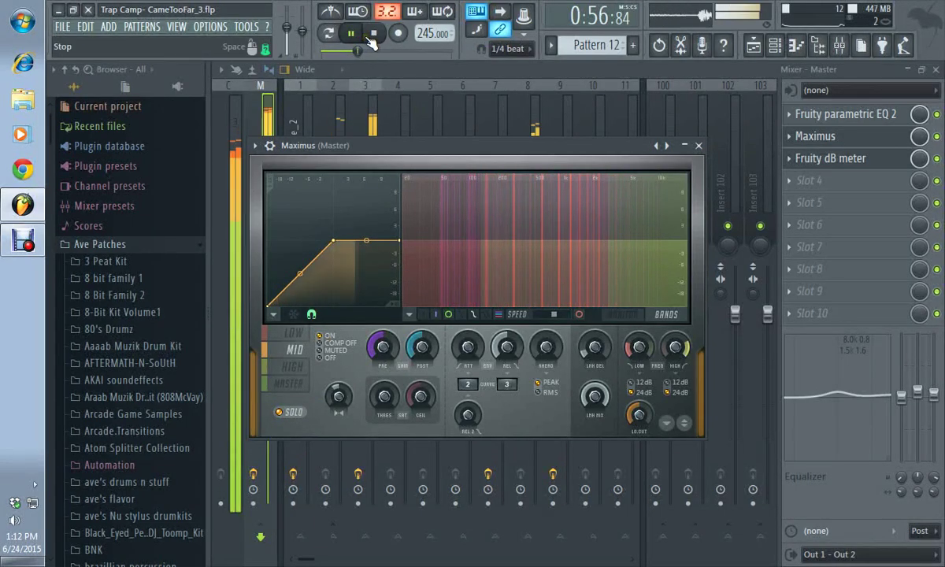
pyautogui.click(374, 33)
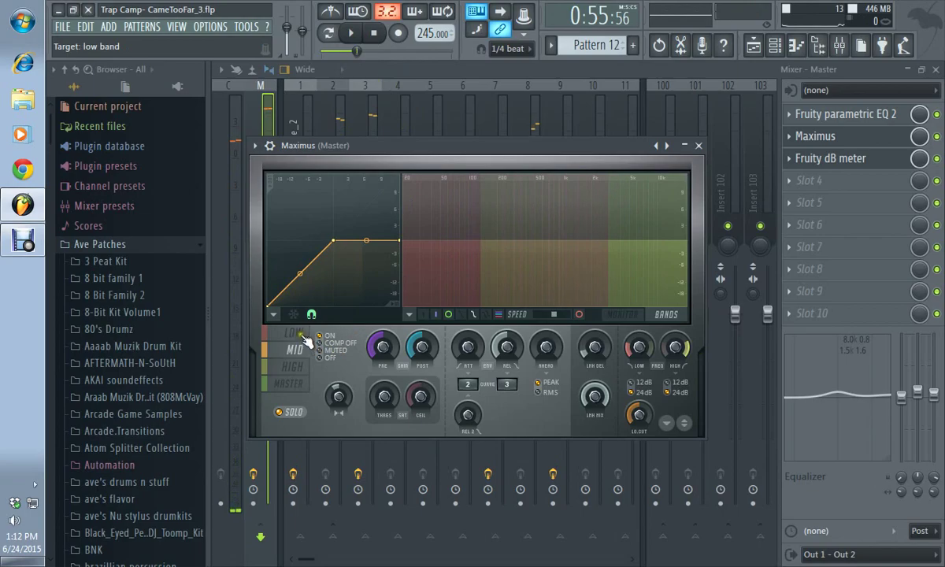
# Play the passage with the LOW band soloed, and again with the MID band soloed.
pyautogui.click(293, 332)
pyautogui.click(355, 34)
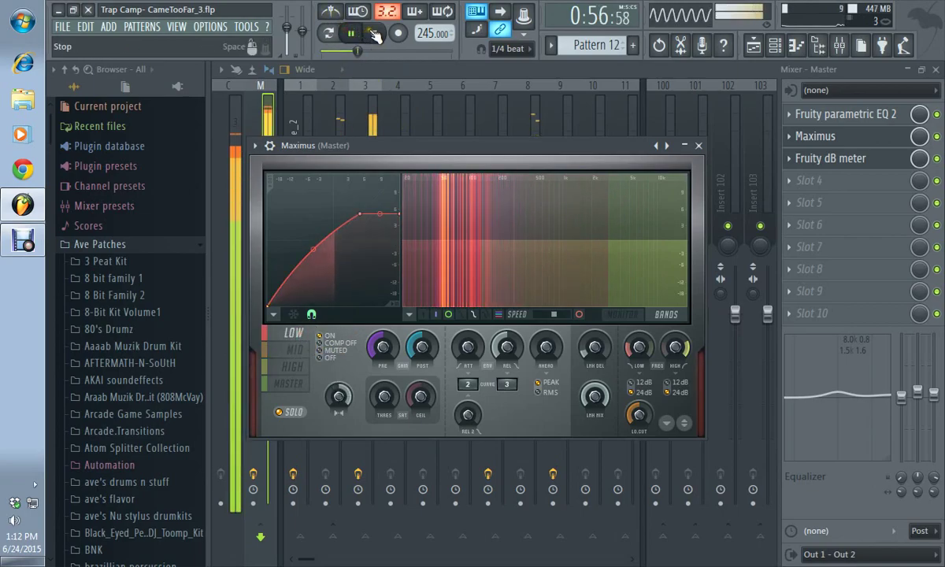
pyautogui.click(374, 33)
pyautogui.click(298, 348)
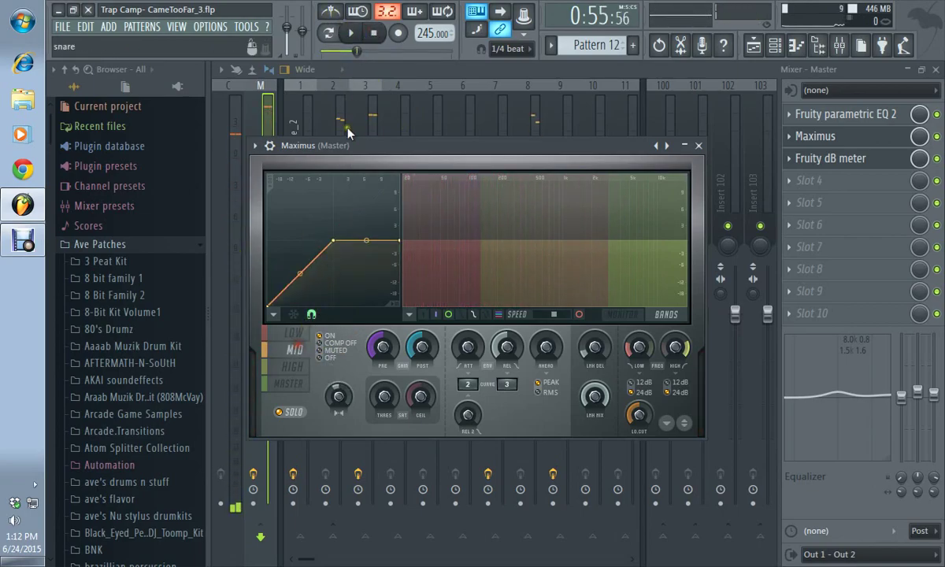
pyautogui.click(355, 33)
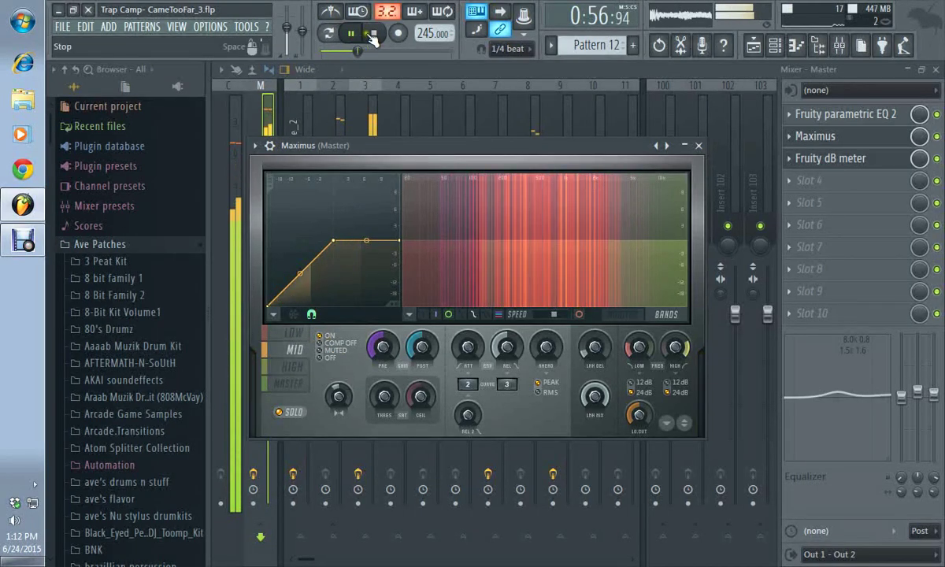
pyautogui.click(374, 33)
# Raise the MID band's level to 3.3 dB in the band display and play it soloed.
pyautogui.moveTo(523, 239); pyautogui.dragTo(527, 208)
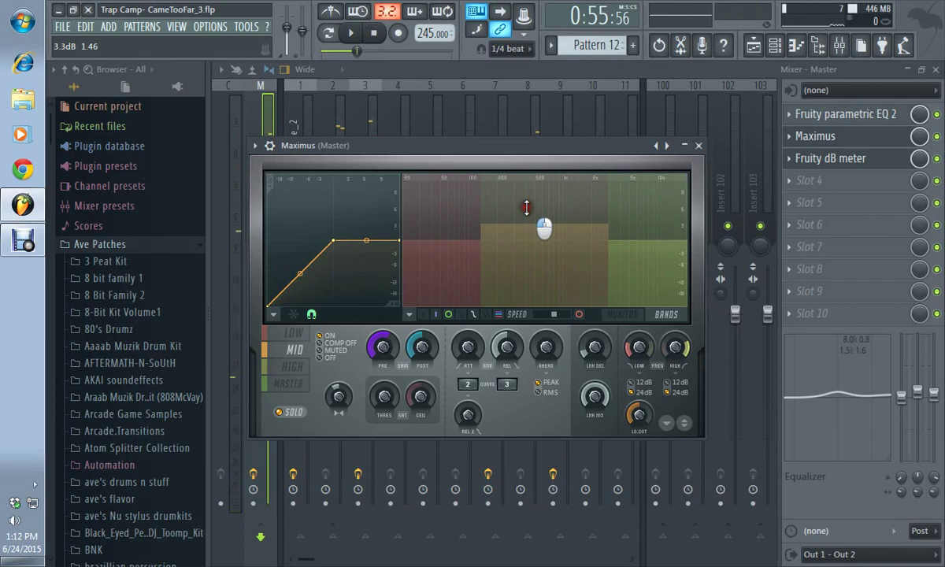
pyautogui.click(353, 35)
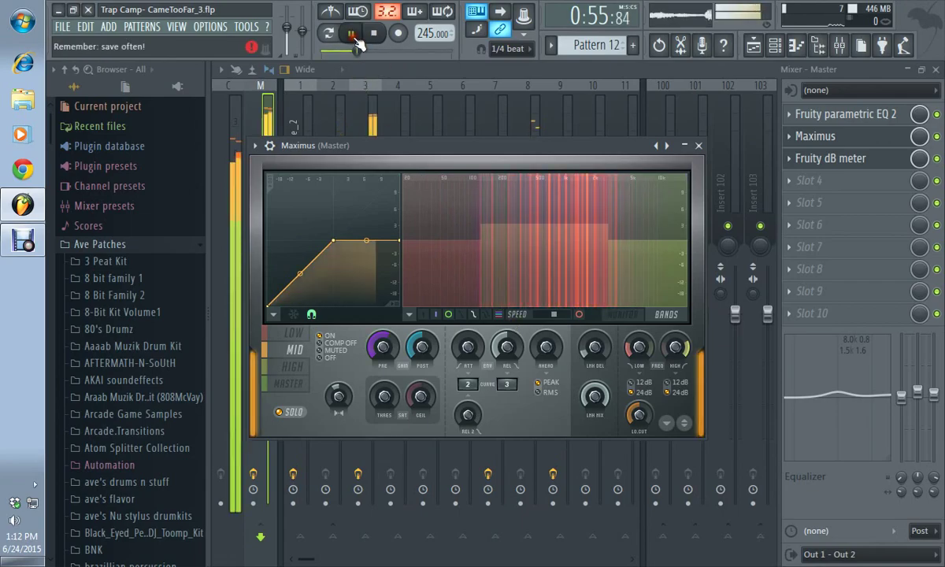
pyautogui.click(374, 33)
# Widen the HIGH band's stereo separation and raise its level to 1.4 dB while playing it soloed.
pyautogui.click(292, 366)
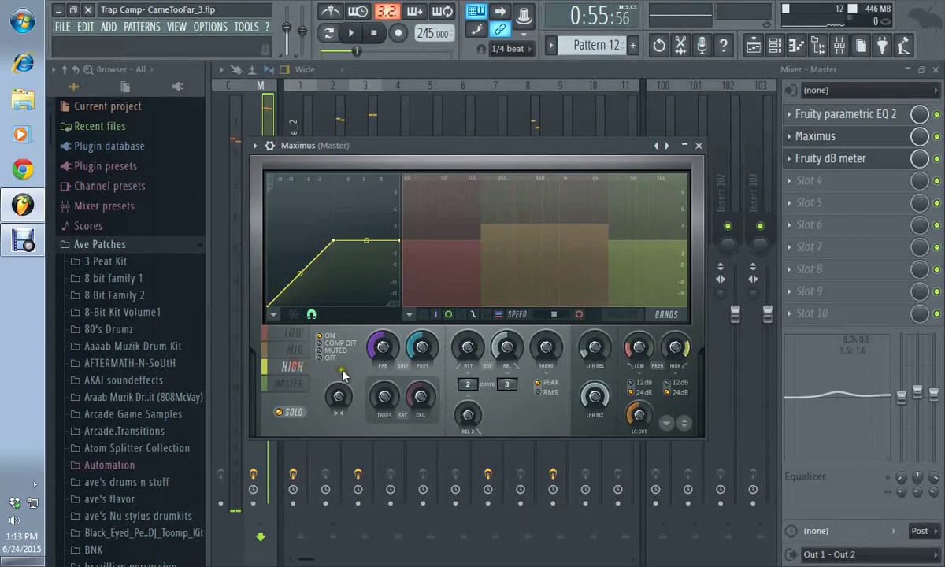
pyautogui.moveTo(339, 396); pyautogui.dragTo(317, 490)
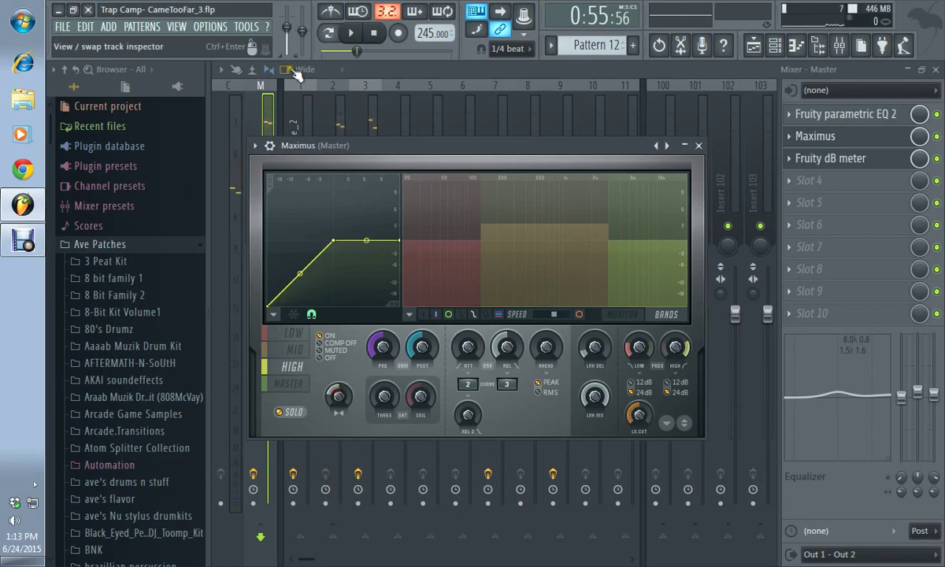
pyautogui.click(353, 33)
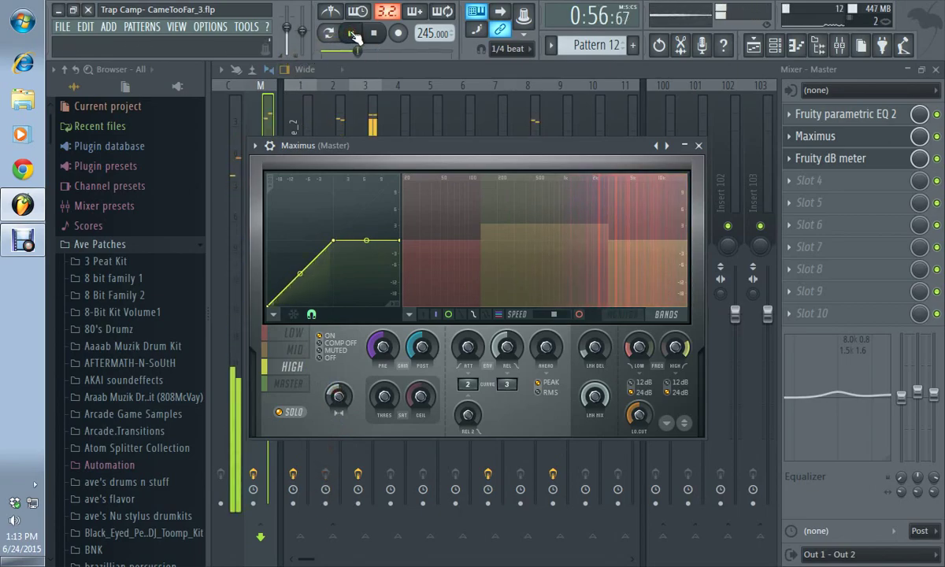
pyautogui.moveTo(614, 240); pyautogui.dragTo(619, 233)
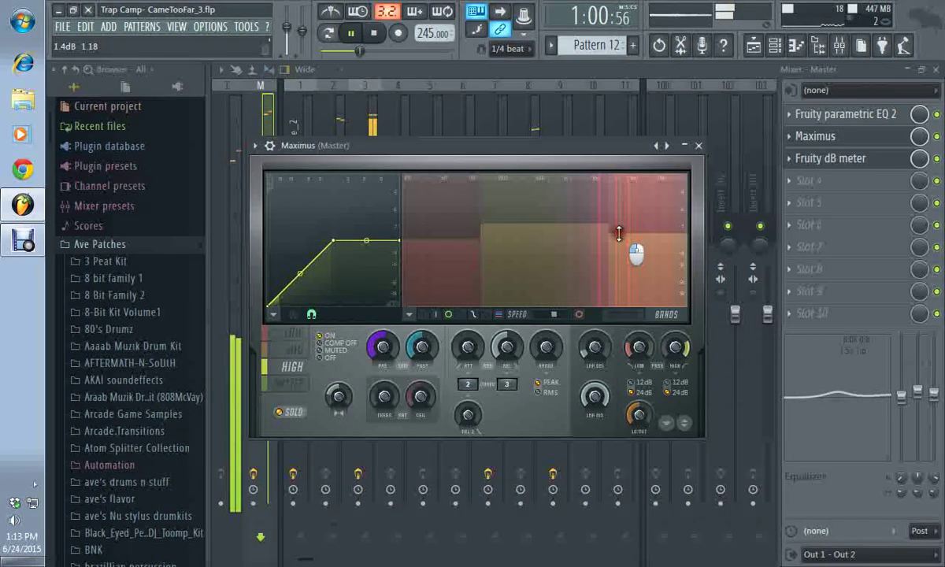
pyautogui.click(375, 33)
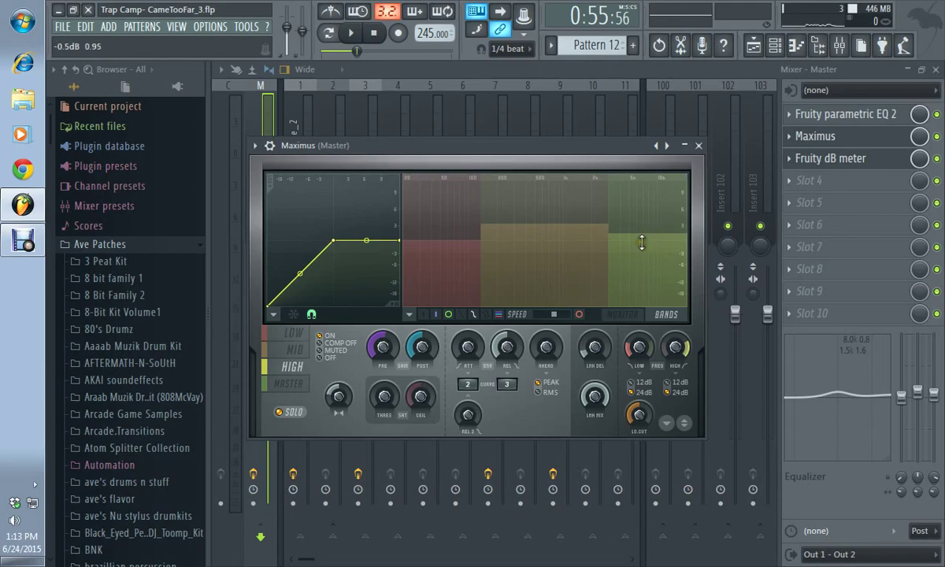
# Play the passage from the soloed LOW band through the other bands to MASTER, comparing how each sounds.
pyautogui.click(293, 333)
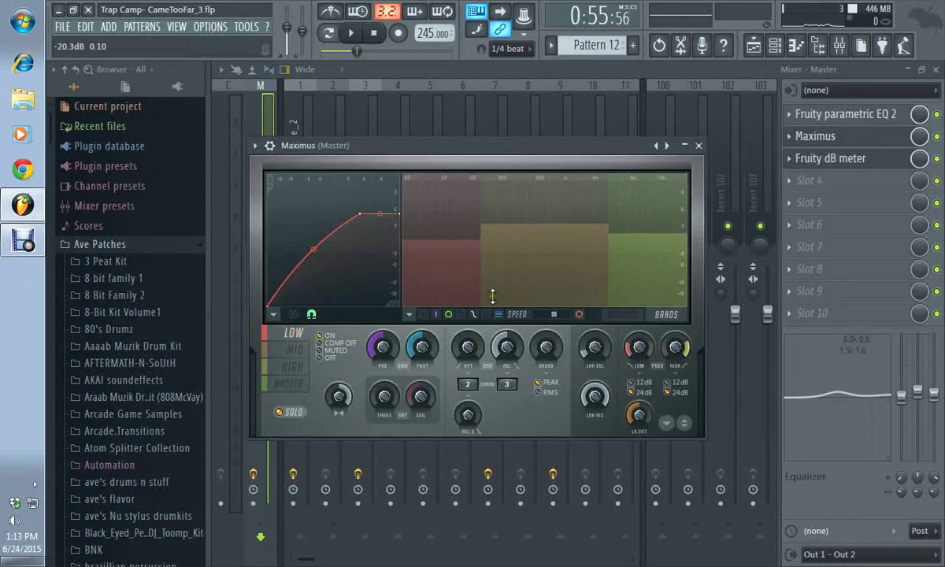
pyautogui.click(358, 36)
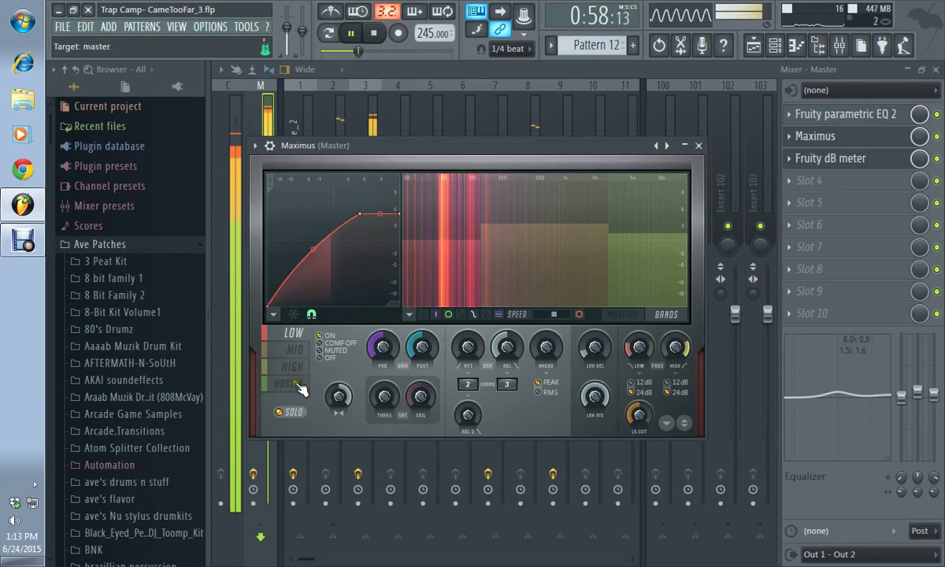
pyautogui.click(298, 353)
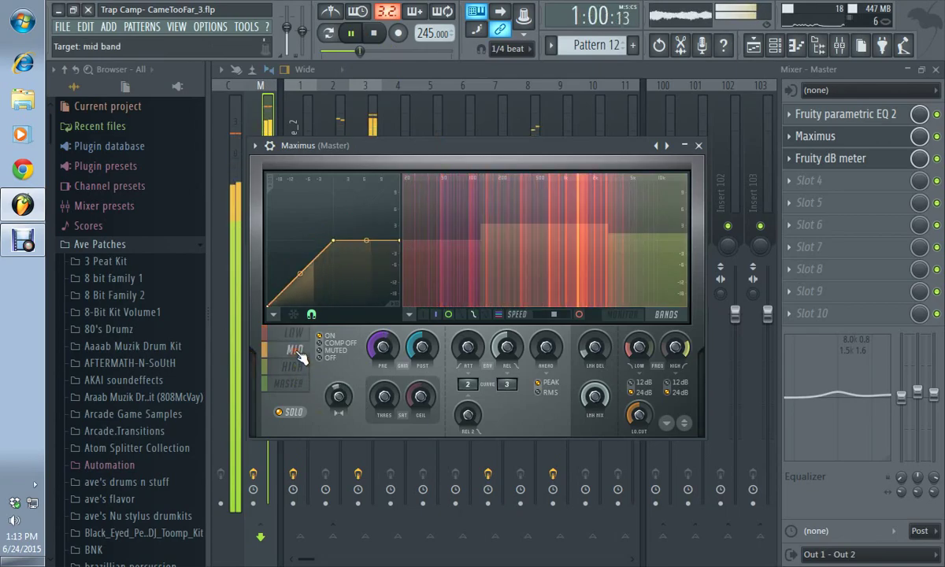
pyautogui.click(301, 371)
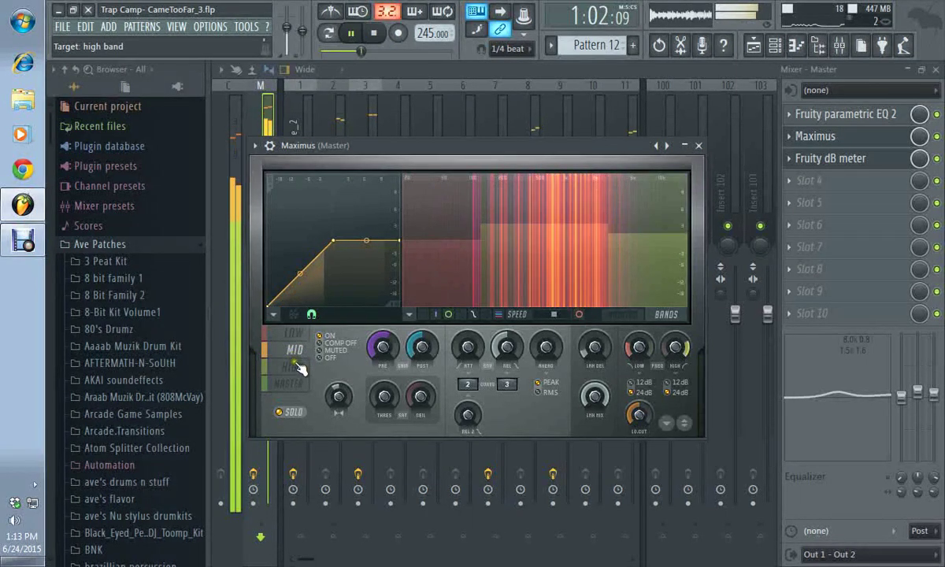
pyautogui.click(297, 385)
pyautogui.click(297, 386)
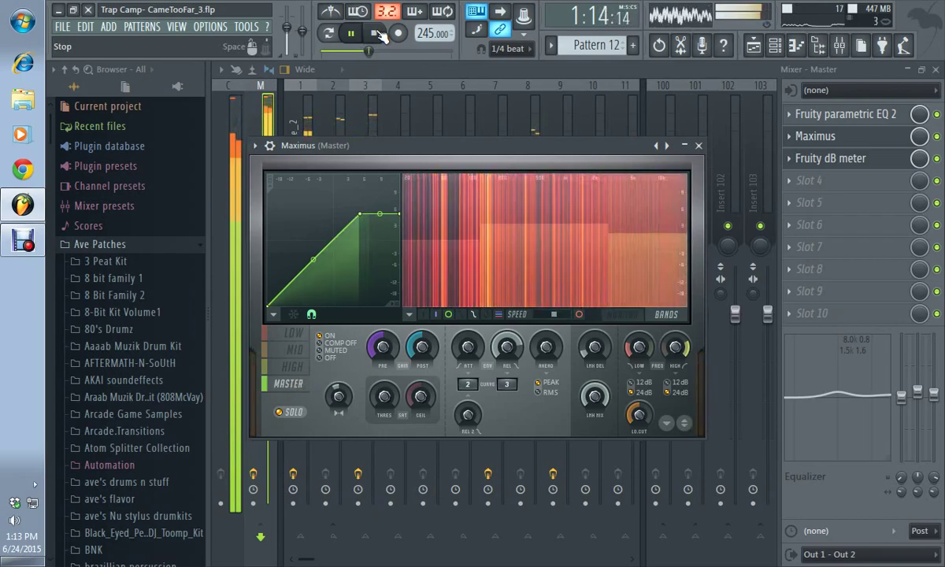
pyautogui.click(376, 34)
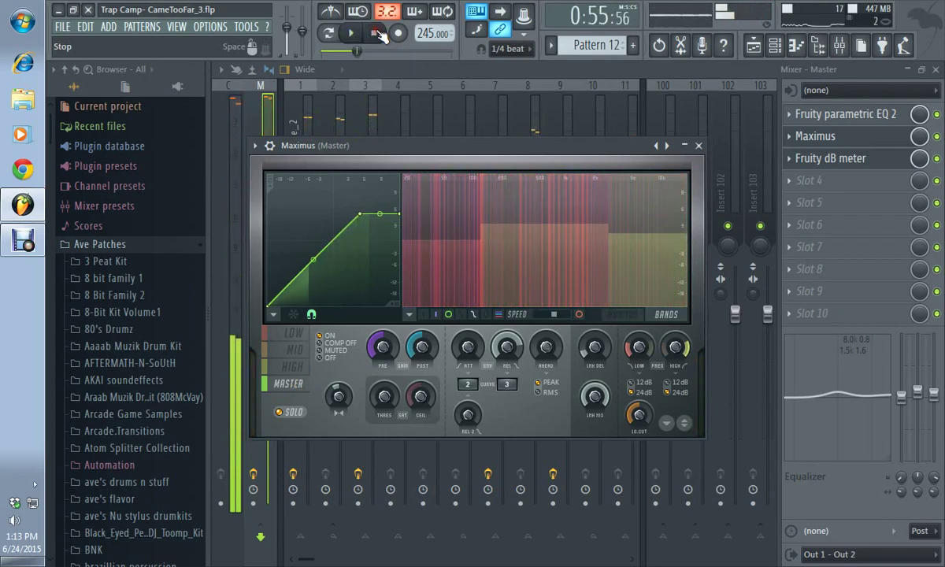
# Play the passage with the Fruity dB meter open on the Master track to check the level, and close the meter.
pyautogui.click(853, 160)
pyautogui.click(352, 33)
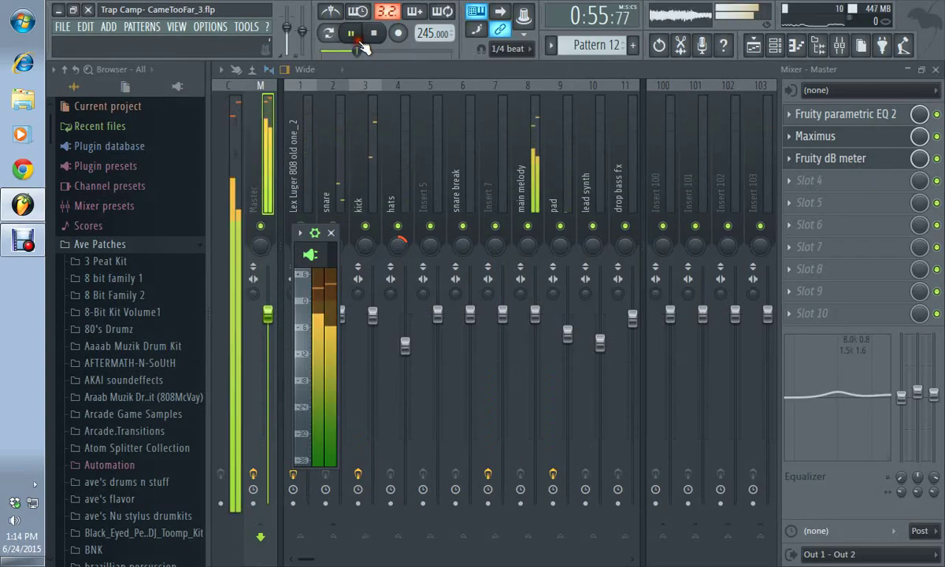
pyautogui.click(377, 34)
pyautogui.click(839, 161)
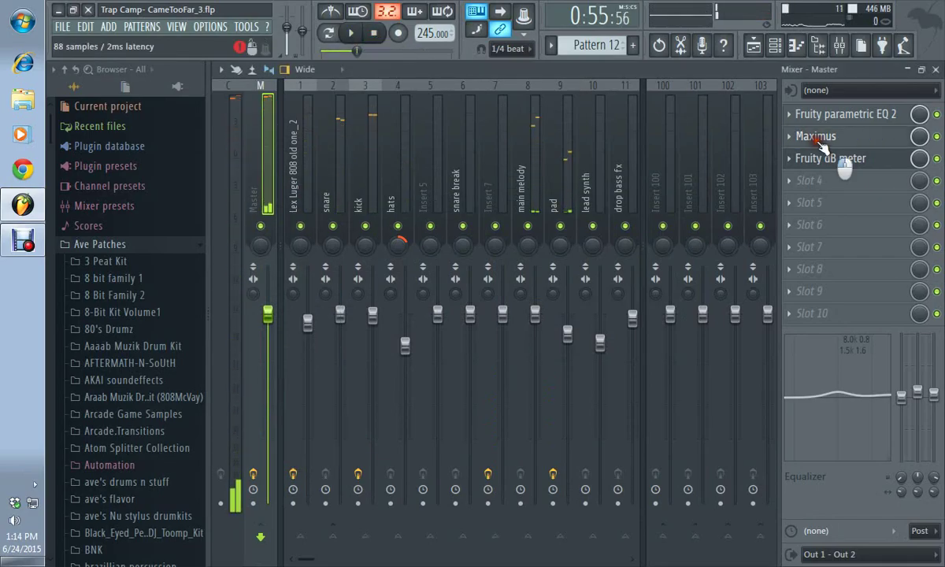
# Try a higher LOW band level in Maximus, playing it soloed and through MASTER, and bring it back down to its previous height.
pyautogui.click(827, 138)
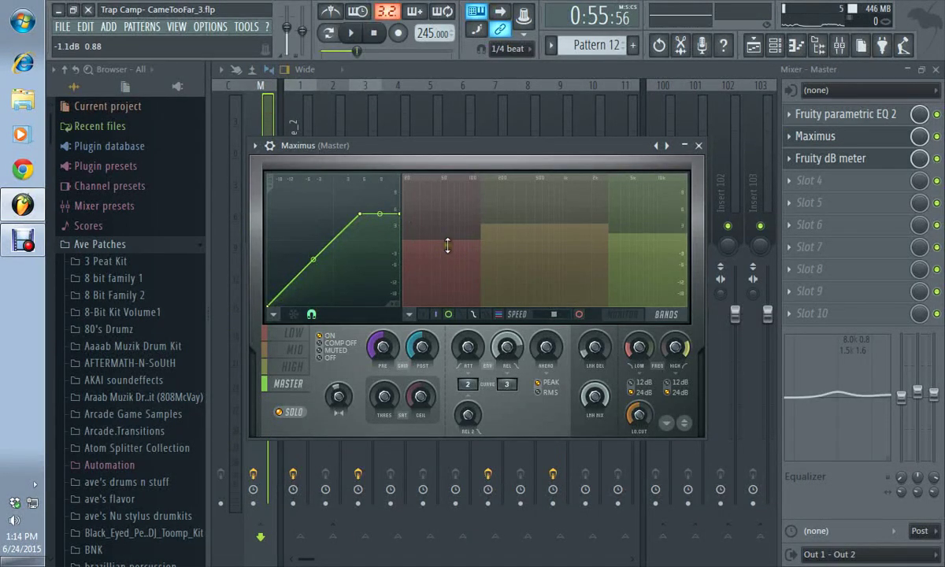
pyautogui.moveTo(464, 246); pyautogui.dragTo(457, 207)
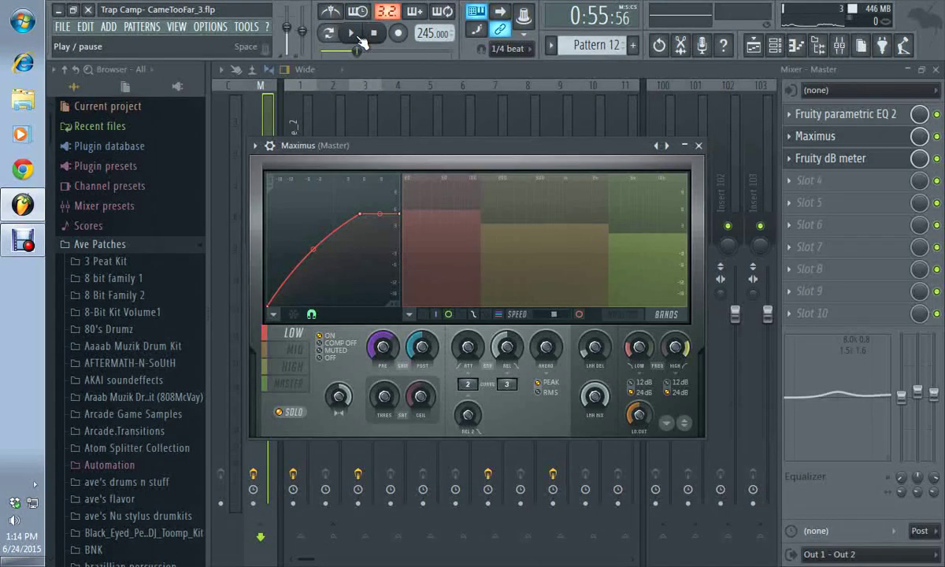
pyautogui.click(359, 40)
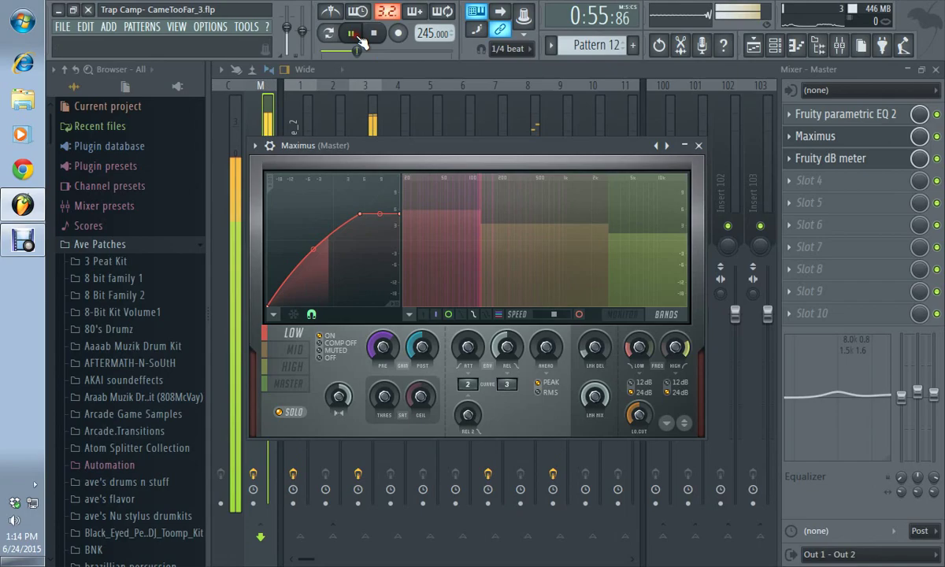
pyautogui.click(293, 385)
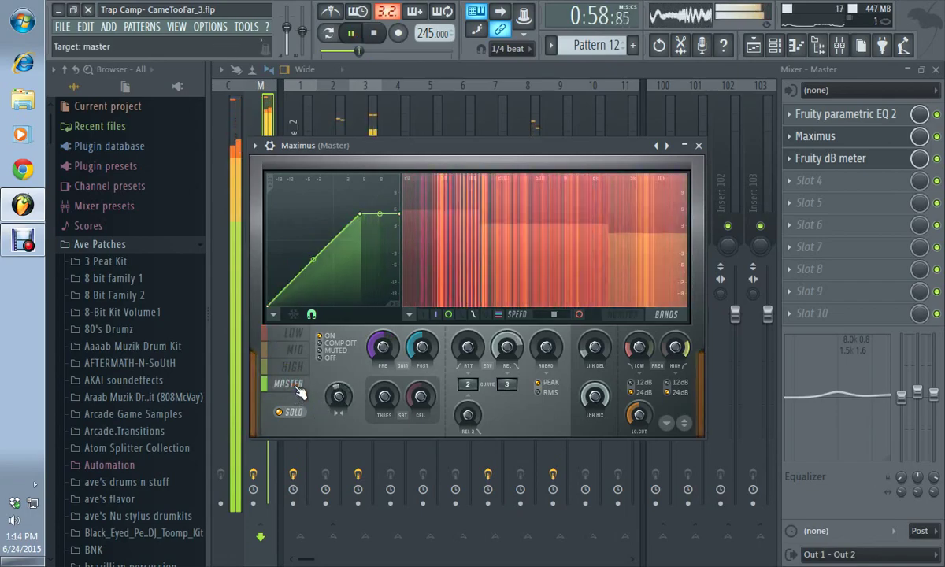
pyautogui.click(375, 34)
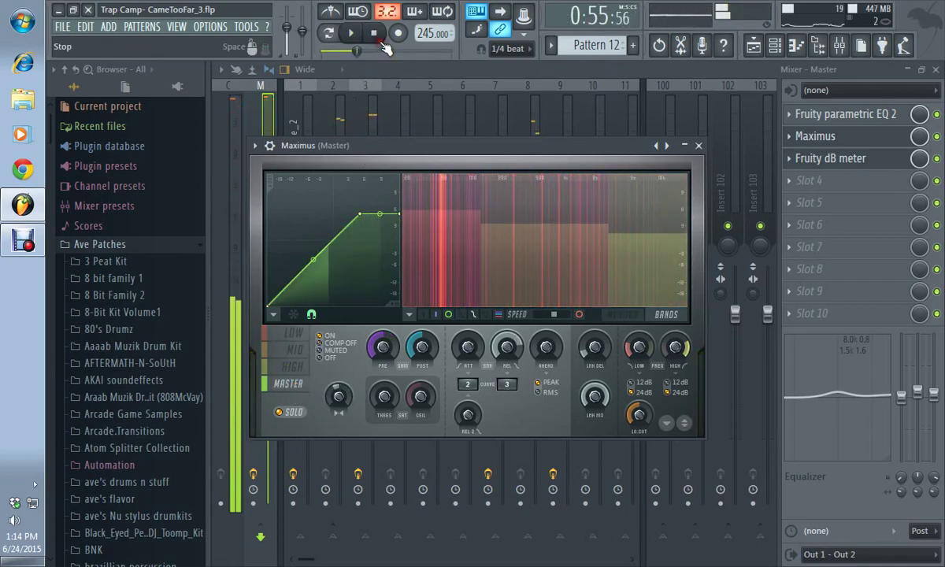
pyautogui.click(450, 236)
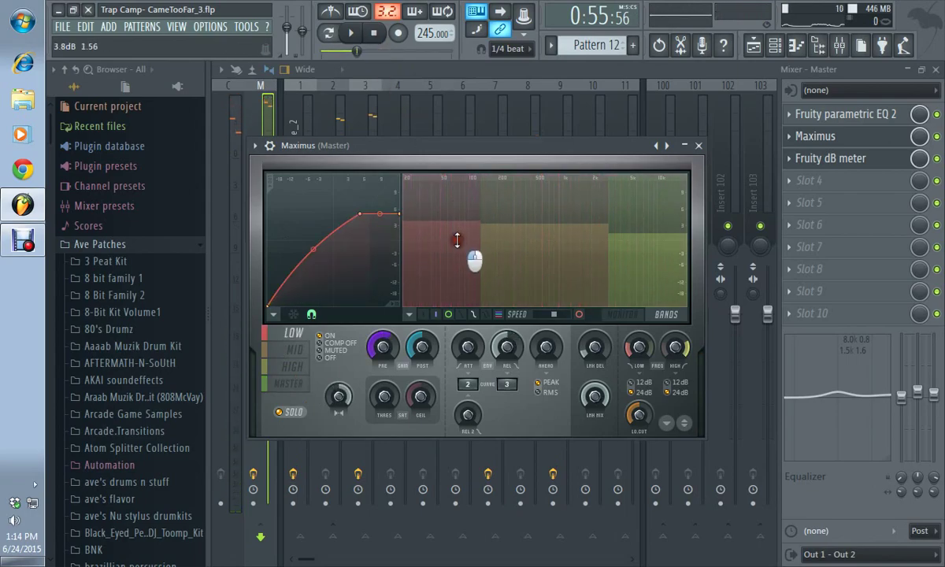
pyautogui.moveTo(454, 272); pyautogui.dragTo(484, 246)
# Switch Maximus to the monitor view and play the passage with the LOW band selected to watch its waveform.
pyautogui.click(622, 314)
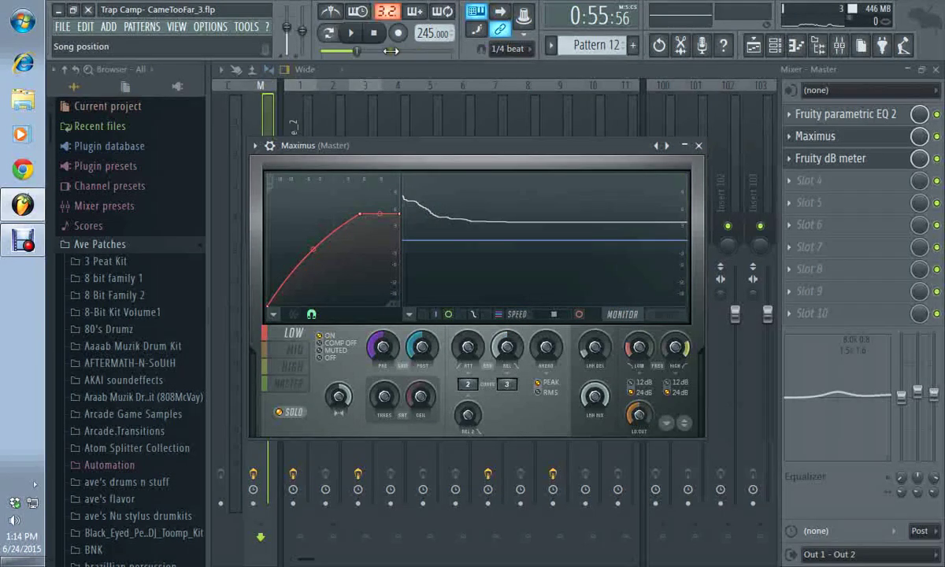
pyautogui.click(351, 33)
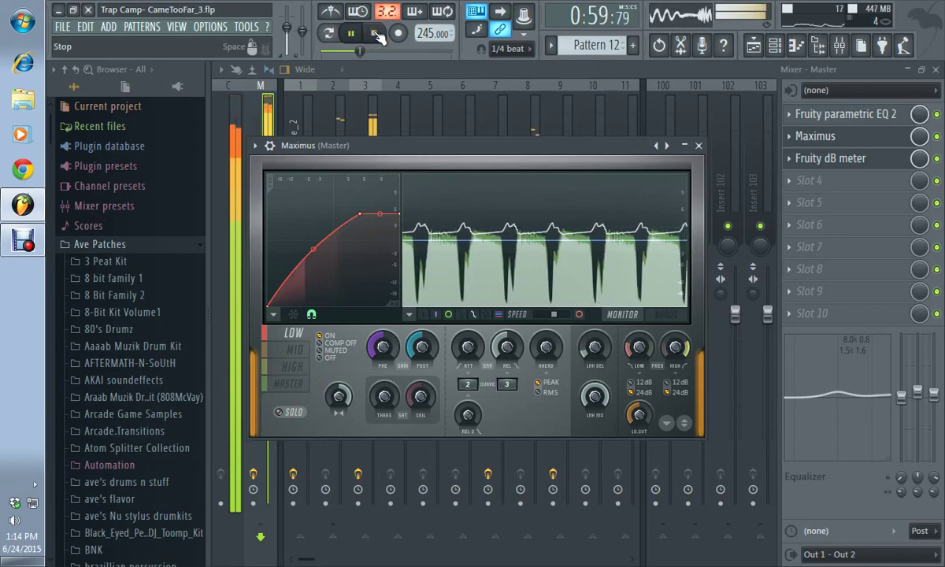
pyautogui.click(373, 33)
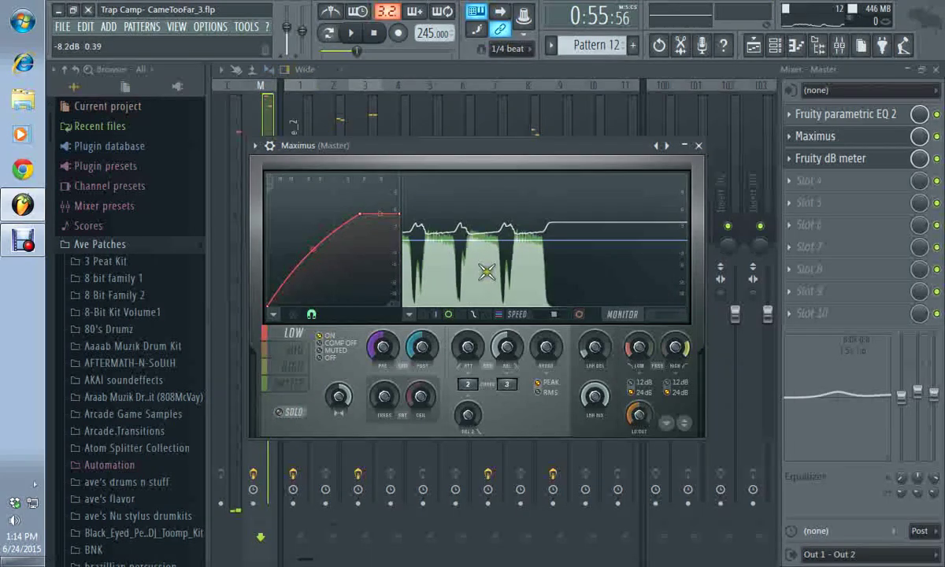
# Shorten the LOW band's release time in two stages, playing the passage to hear and watch the effect.
pyautogui.moveTo(510, 349); pyautogui.dragTo(509, 403)
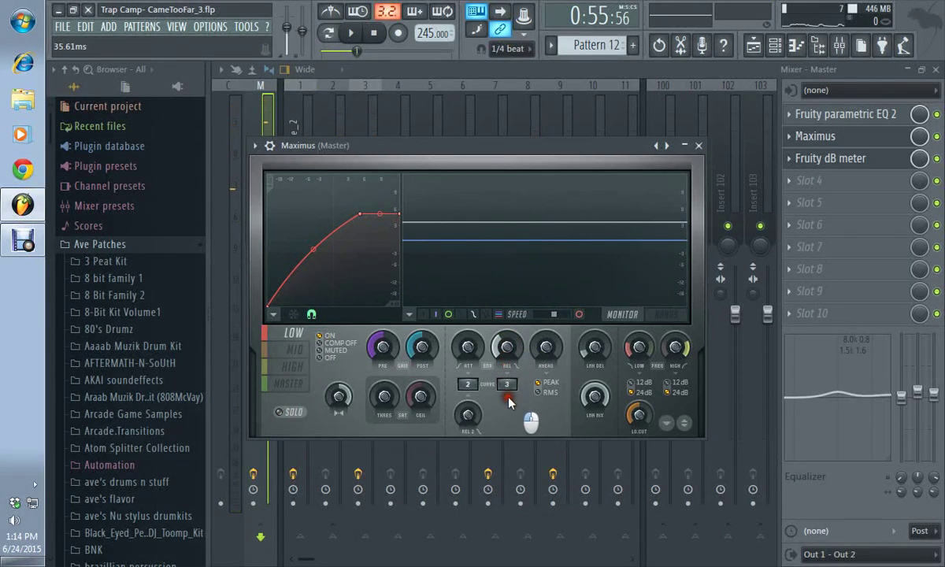
pyautogui.click(351, 32)
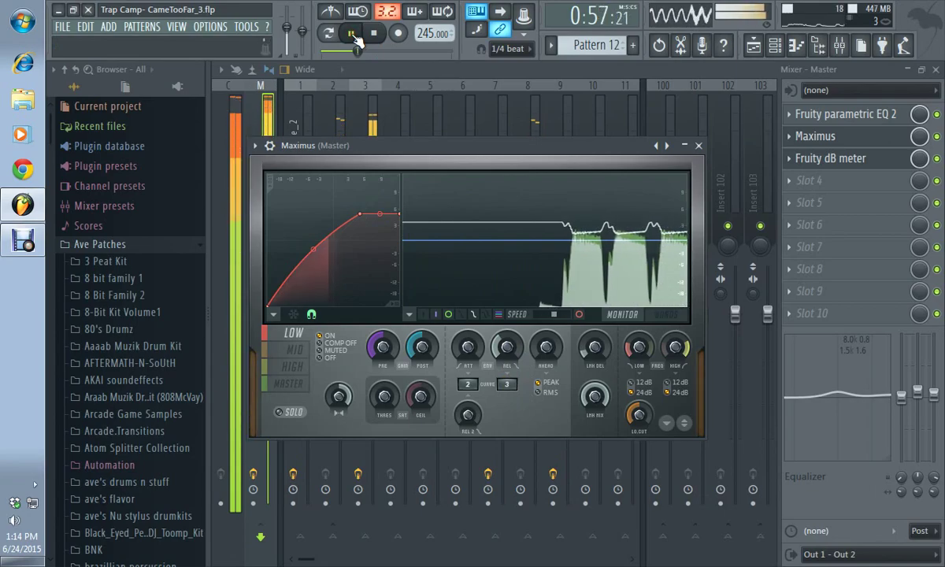
pyautogui.moveTo(509, 348); pyautogui.dragTo(509, 353)
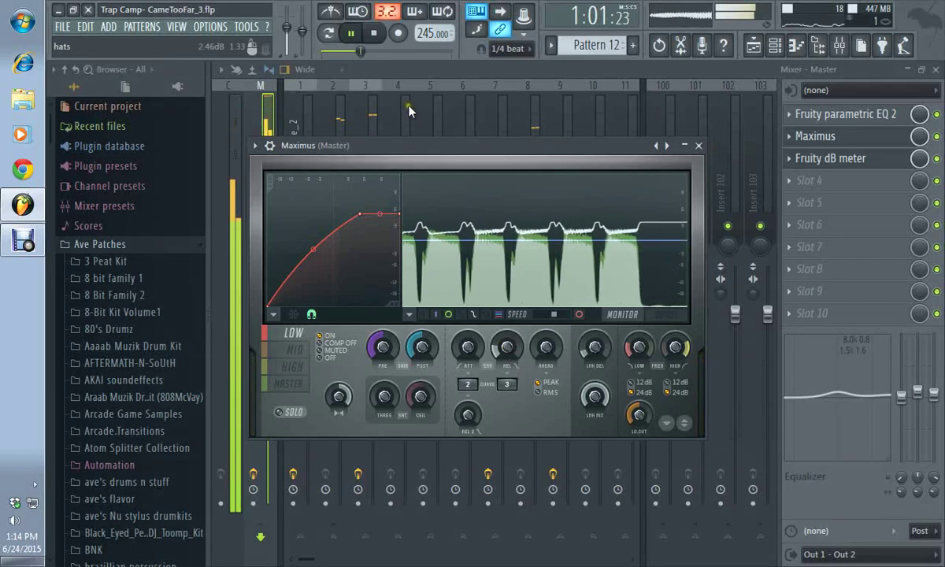
pyautogui.click(375, 34)
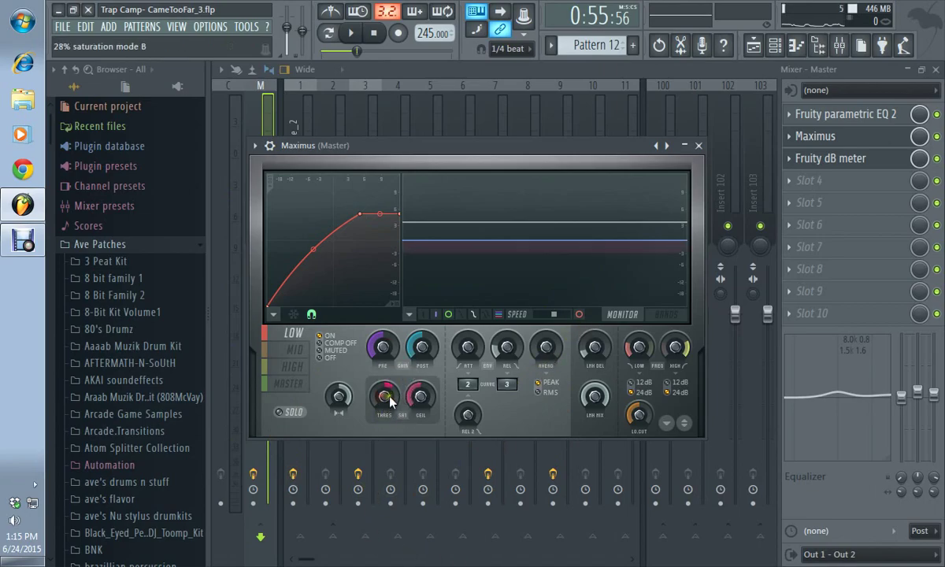
# Play the passage with saturation on the LOW band, and look through the settings of the other bands and MASTER.
pyautogui.click(352, 32)
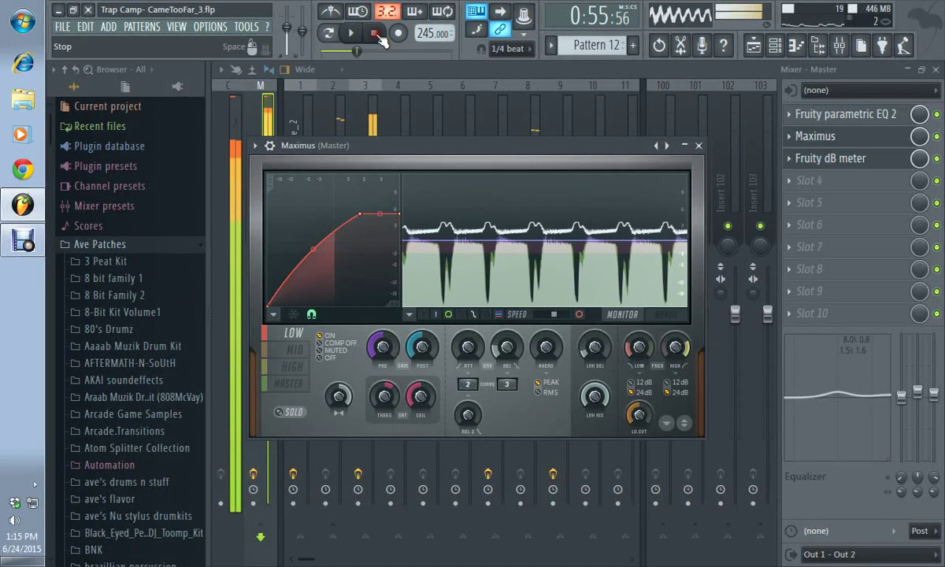
pyautogui.click(376, 34)
pyautogui.click(293, 350)
pyautogui.click(292, 366)
pyautogui.click(289, 384)
pyautogui.click(293, 367)
pyautogui.click(293, 349)
pyautogui.click(291, 333)
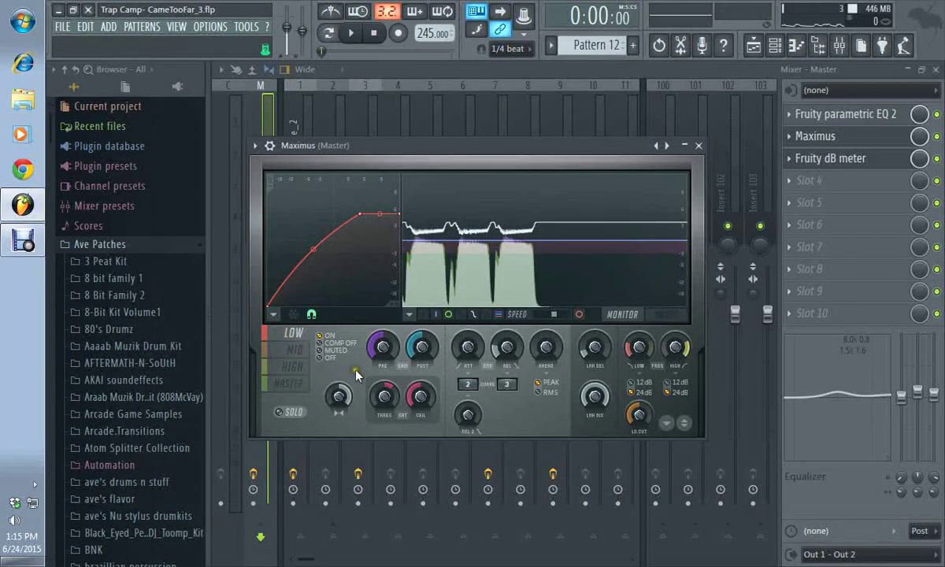
# Show the band display again and compare the curves and knob settings of LOW, MID, HIGH and MASTER.
pyautogui.click(676, 317)
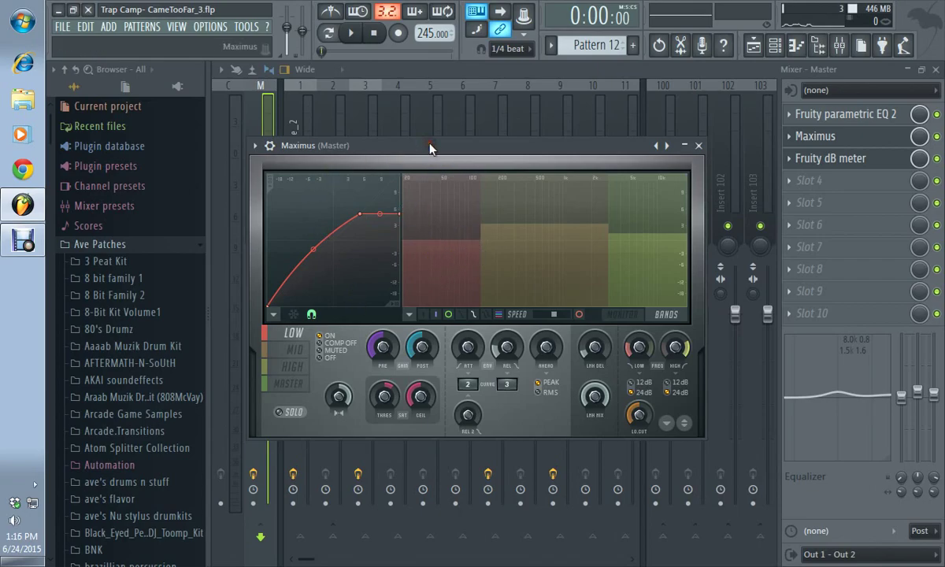
pyautogui.click(292, 383)
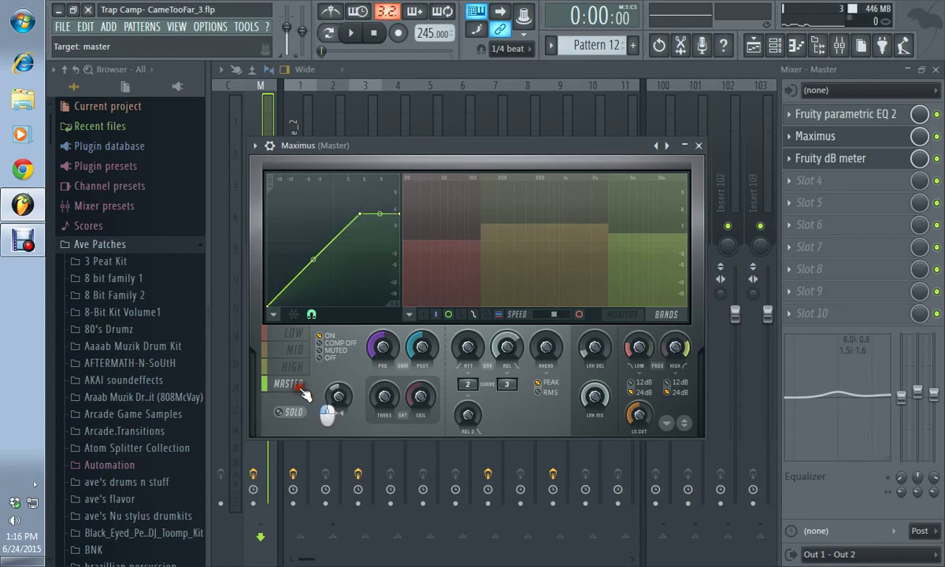
pyautogui.click(291, 366)
pyautogui.click(293, 349)
pyautogui.click(293, 367)
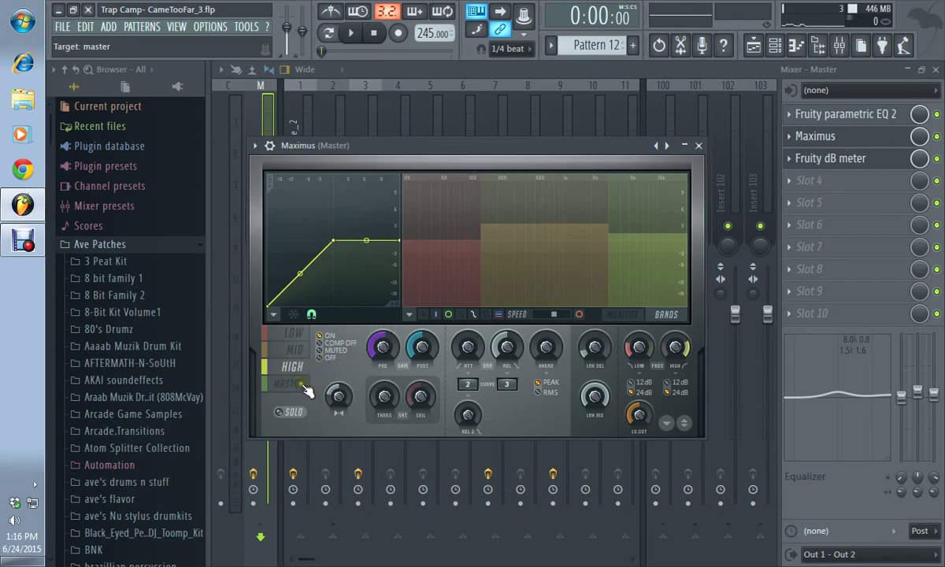
pyautogui.click(297, 384)
pyautogui.click(293, 350)
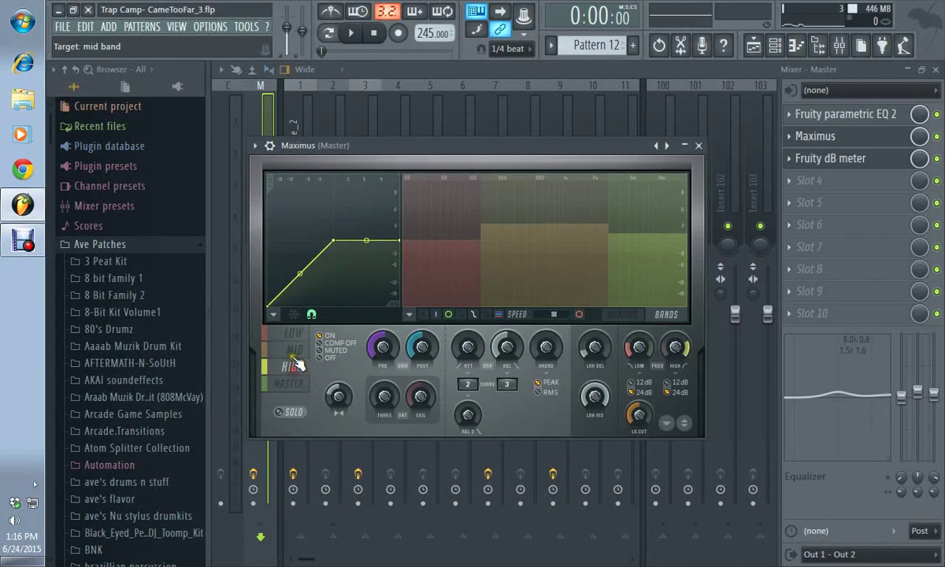
pyautogui.click(293, 333)
pyautogui.click(298, 367)
pyautogui.click(299, 381)
pyautogui.click(293, 354)
pyautogui.click(285, 341)
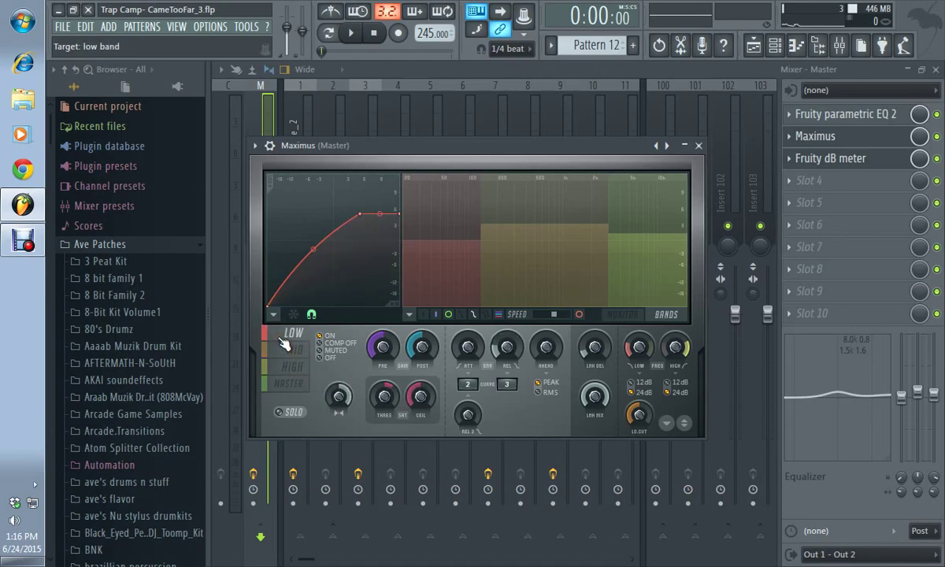
pyautogui.click(306, 349)
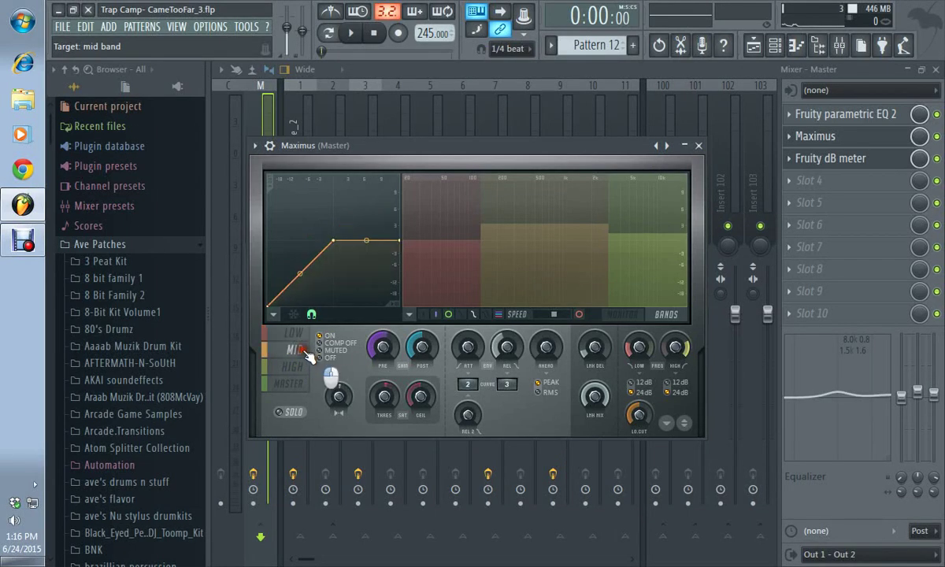
pyautogui.click(299, 339)
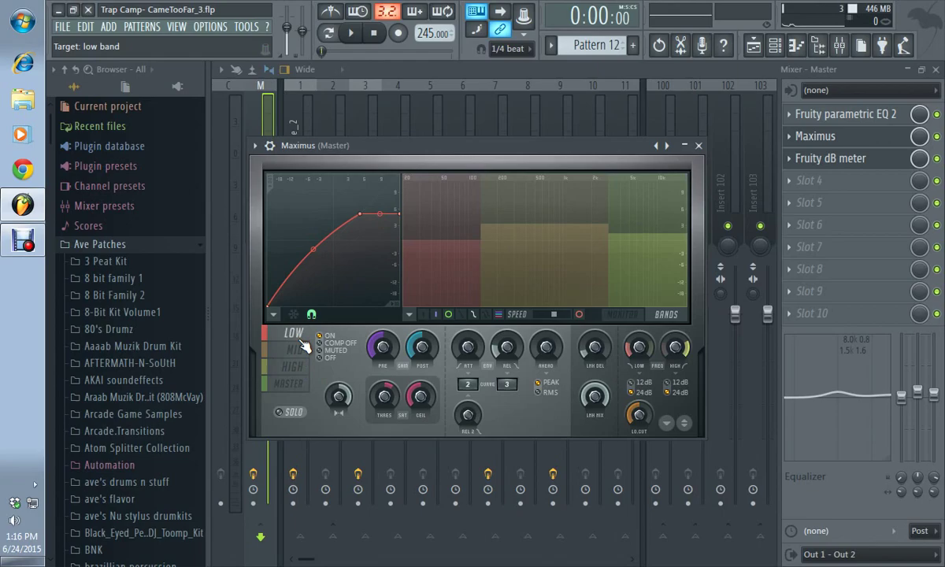
# Look through the Maximus preset list, including the mastering and Soundgoodizer presets, without loading one.
pyautogui.click(254, 146)
pyautogui.moveTo(272, 189)
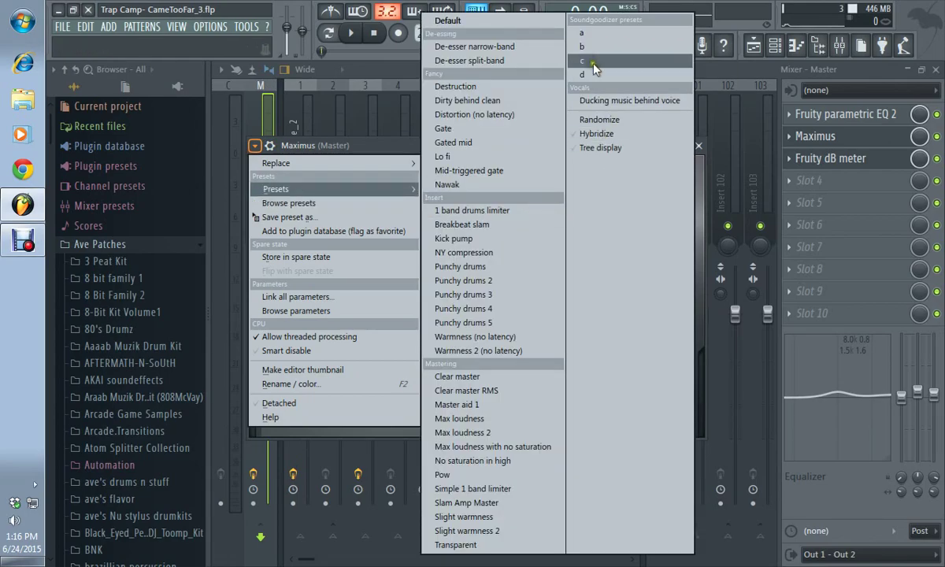
pyautogui.click(384, 148)
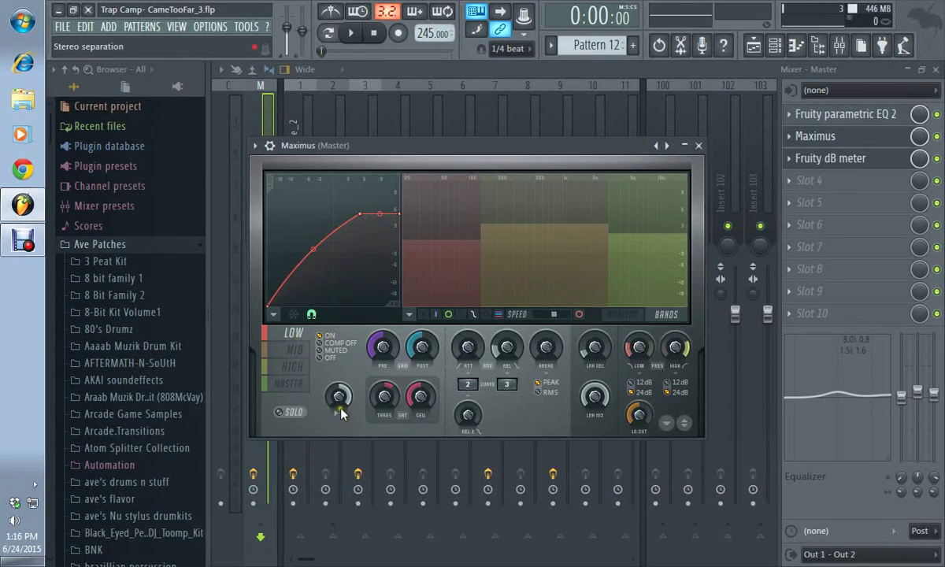
# Show the MID band's settings, and close and reopen Maximus from the Master track.
pyautogui.click(293, 351)
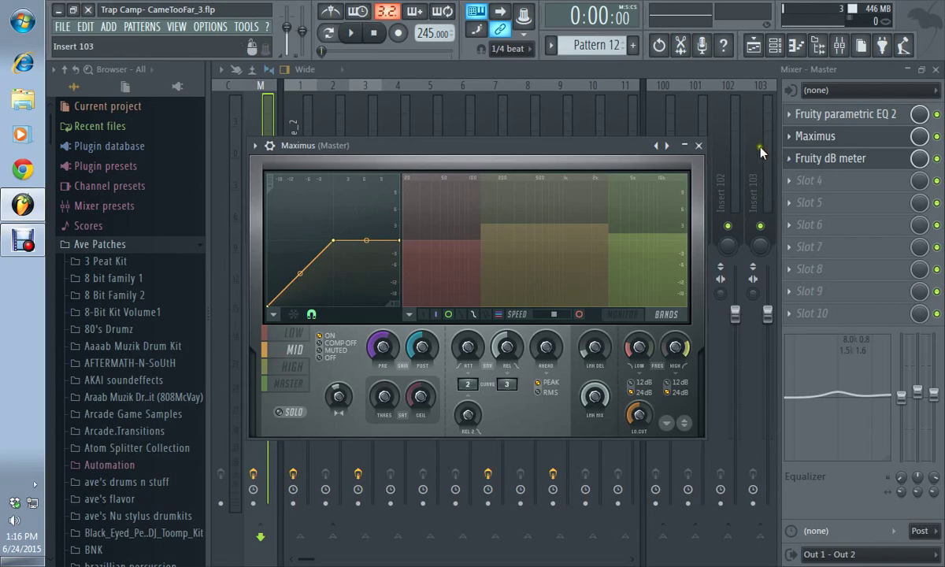
pyautogui.click(699, 146)
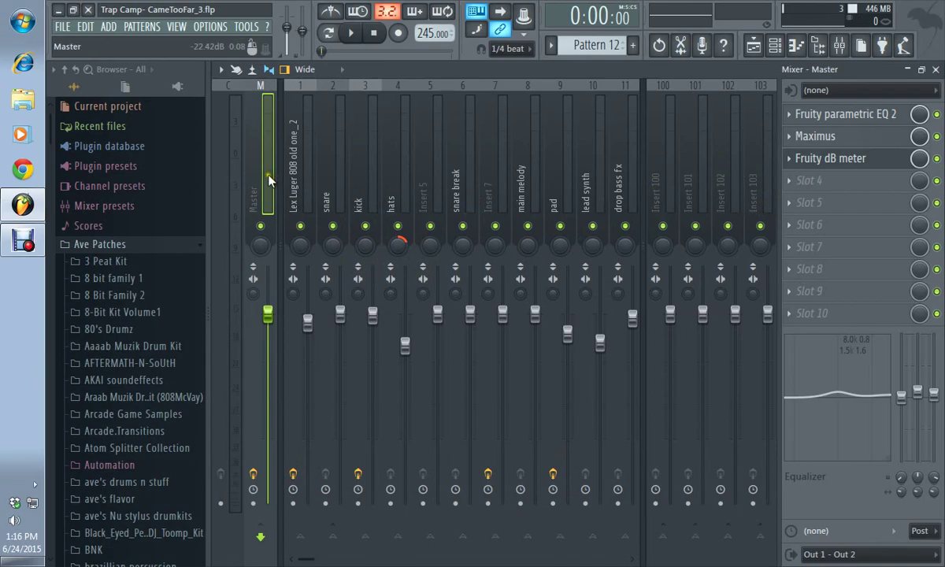
pyautogui.click(828, 139)
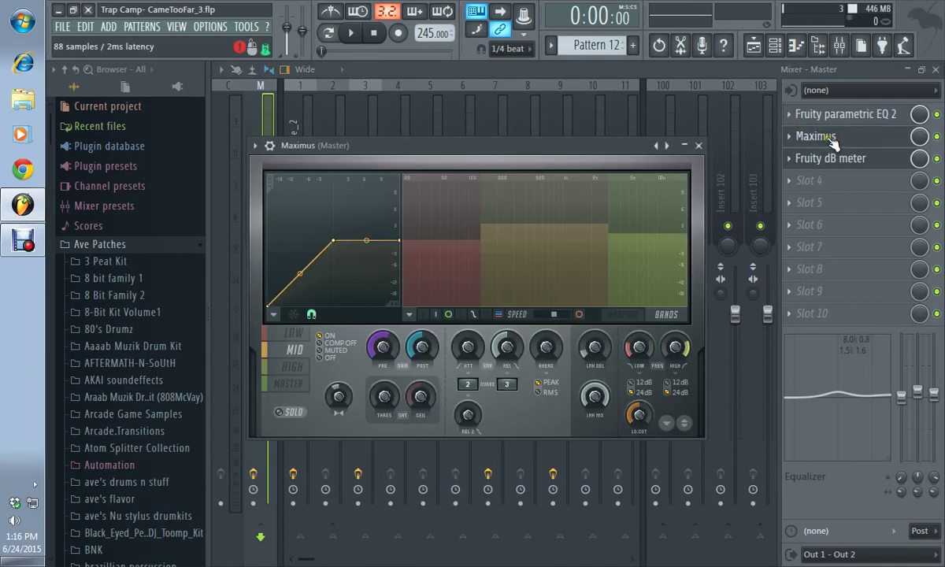